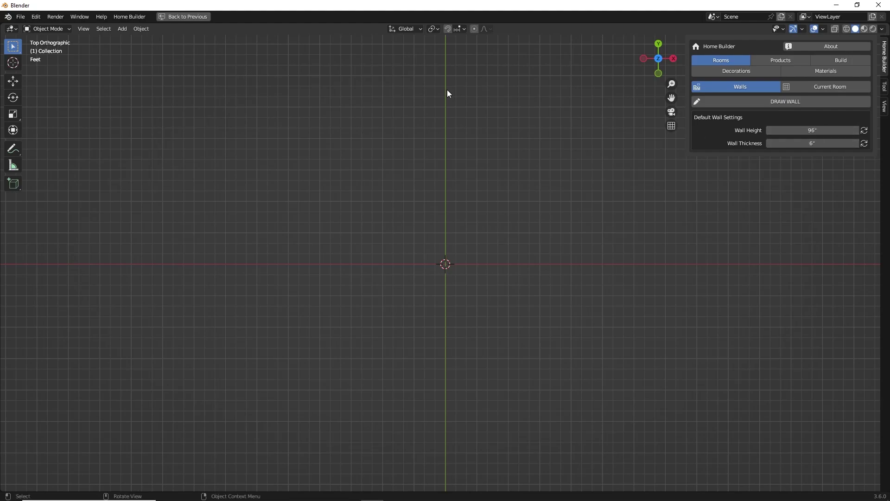
# Open the Change Units settings and inspect the available unit system options
pyautogui.click(126, 15)
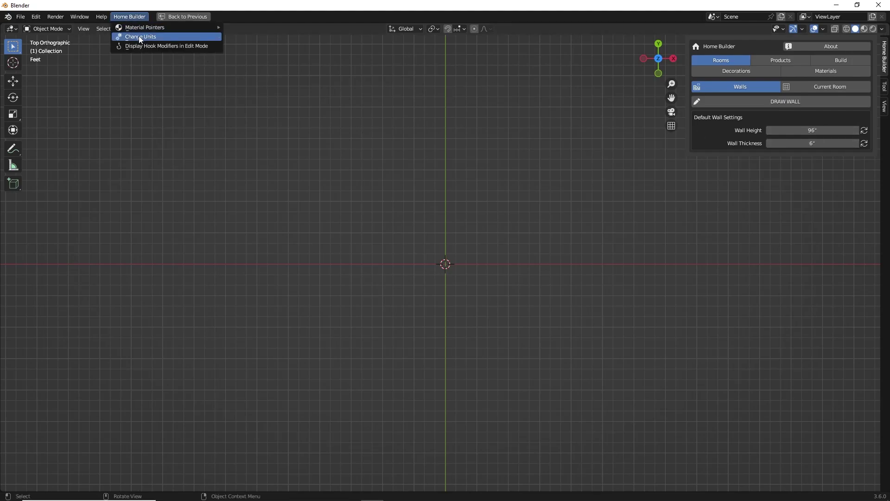
pyautogui.click(142, 37)
pyautogui.moveTo(145, 37); pyautogui.dragTo(238, 52)
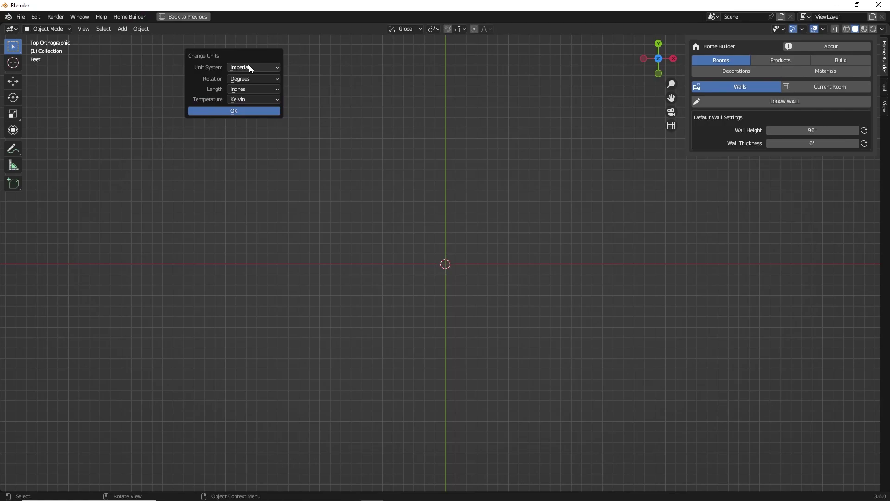
pyautogui.click(249, 68)
pyautogui.click(241, 86)
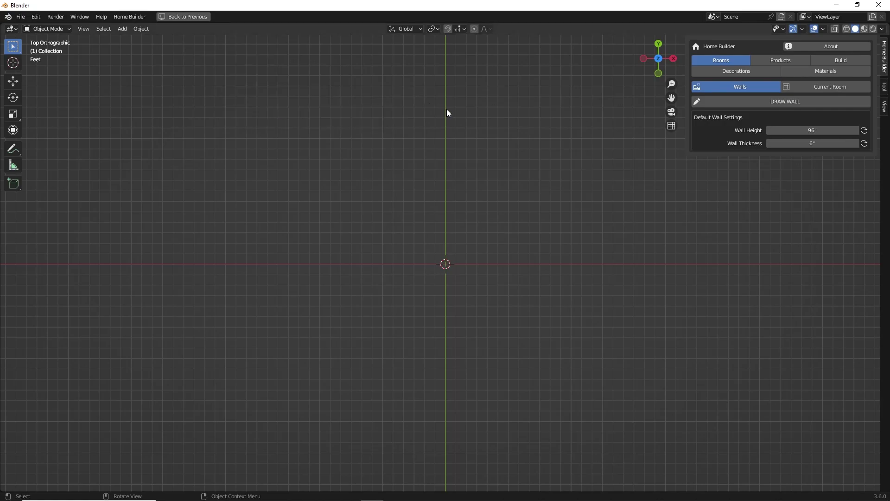
# Draw three connected walls from the origin: one along the Y axis, one across, and a short return about 52 inches long
pyautogui.click(777, 102)
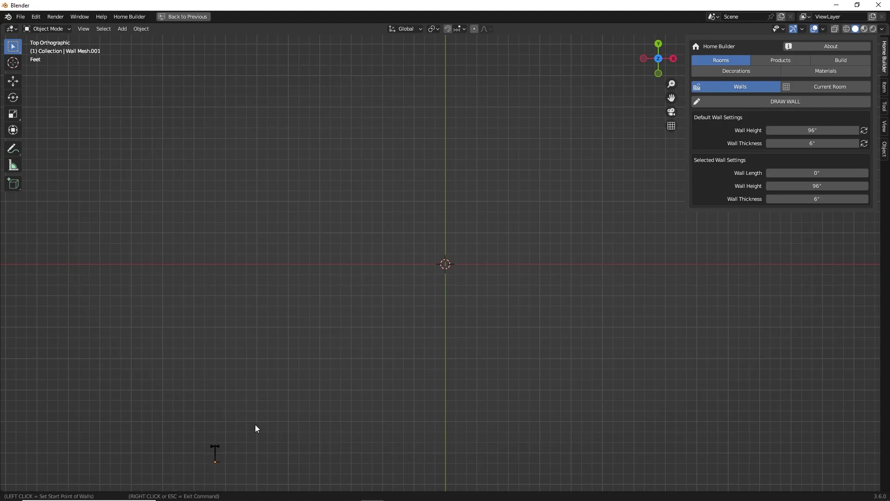
pyautogui.keyDown('shift'); pyautogui.moveTo(419, 272); pyautogui.dragTo(341, 299, button='middle'); pyautogui.keyUp('shift')
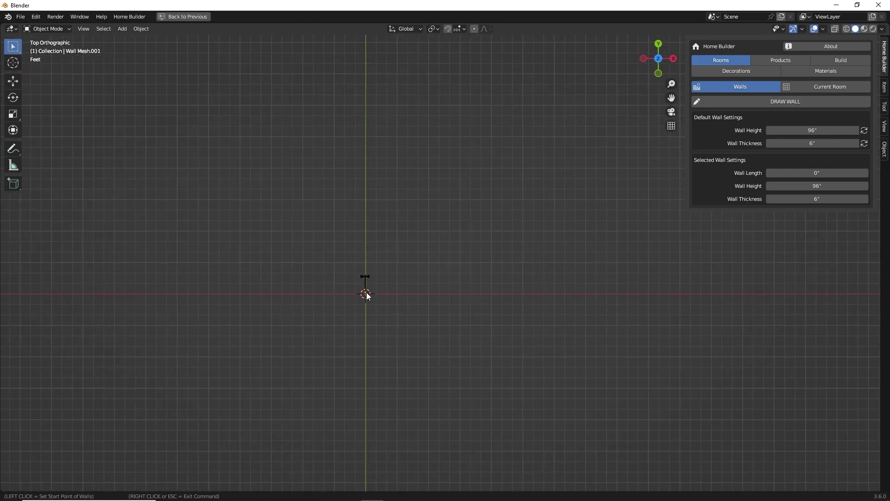
pyautogui.click(365, 294)
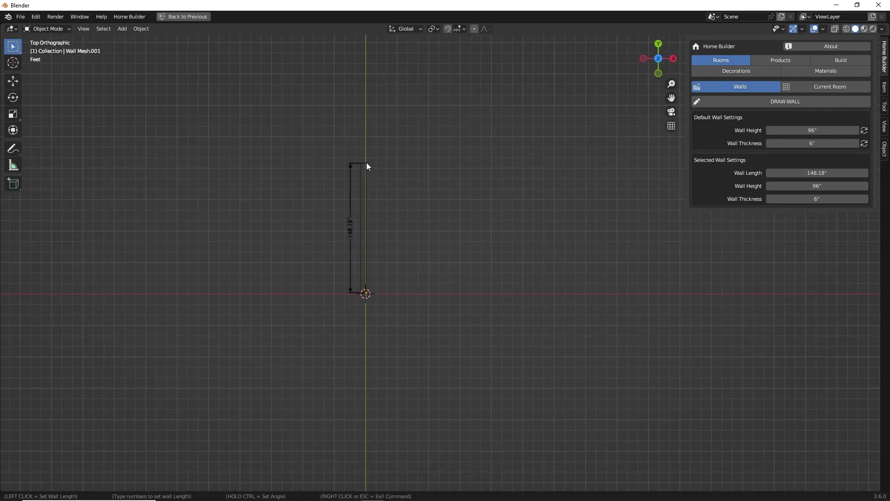
pyautogui.click(365, 145)
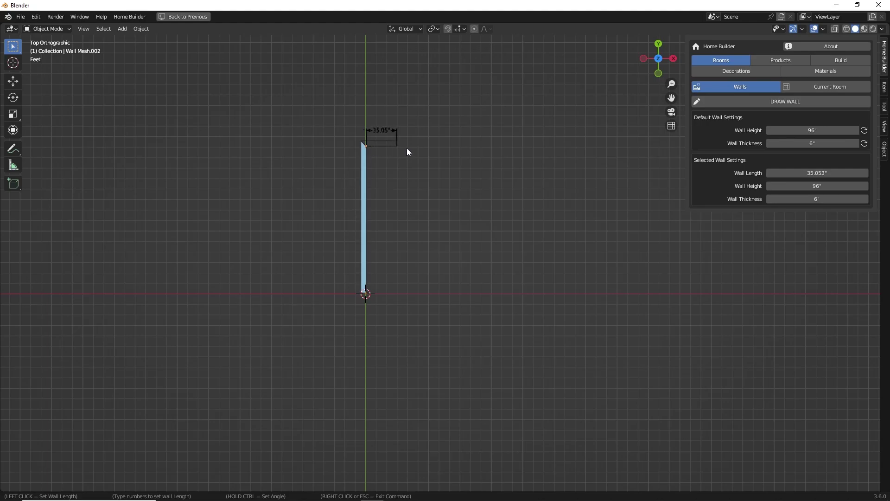
pyautogui.click(509, 145)
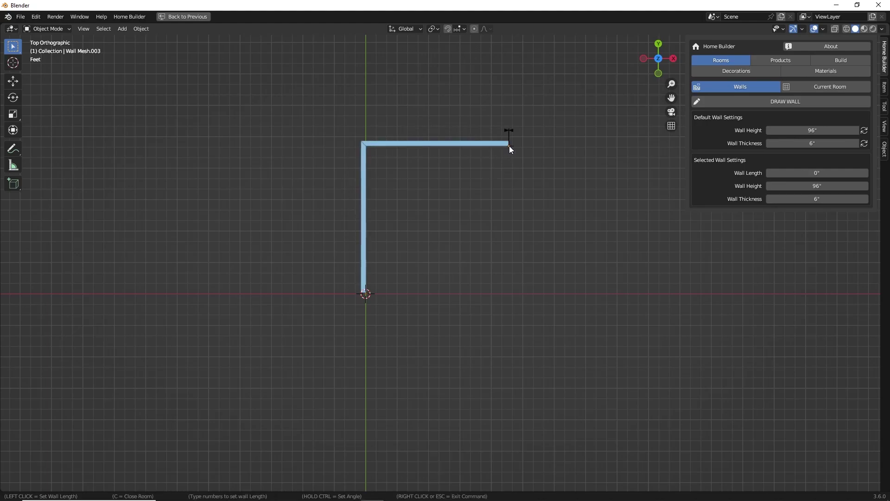
pyautogui.click(509, 191)
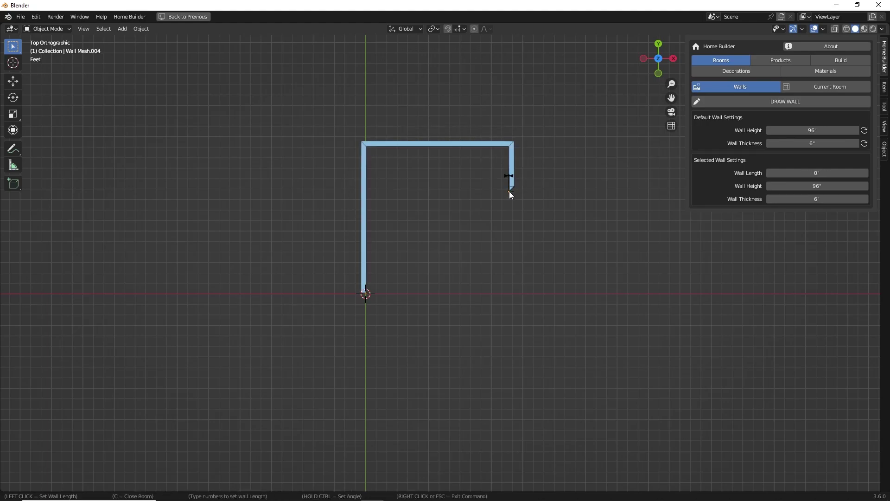
pyautogui.rightClick(556, 188)
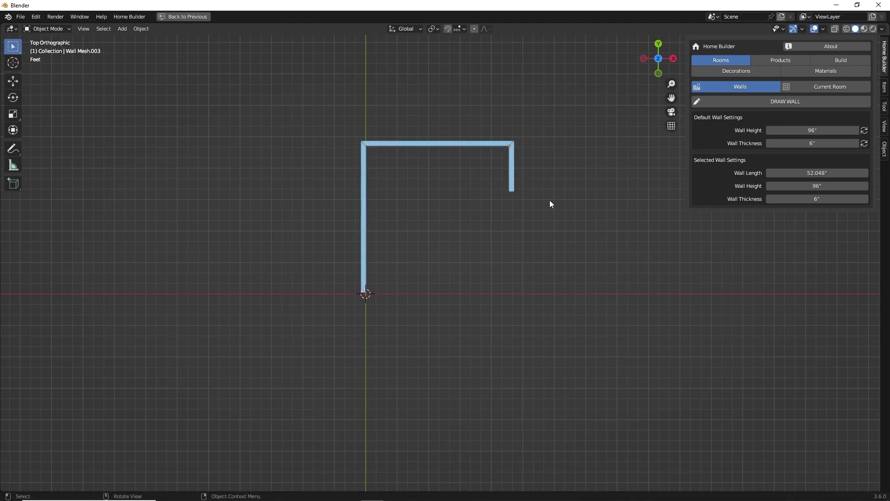
# Continue from the short wall's free end with a horizontal wall about 80 inches long and a wall angled down and outward
pyautogui.scroll(3, 589, 190)
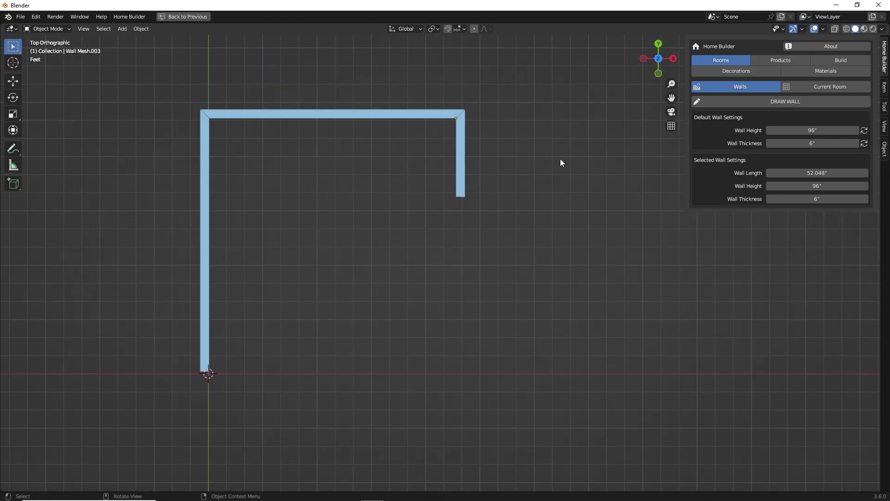
pyautogui.keyDown('shift'); pyautogui.moveTo(561, 162); pyautogui.dragTo(547, 175, button='middle'); pyautogui.keyUp('shift')
pyautogui.click(746, 102)
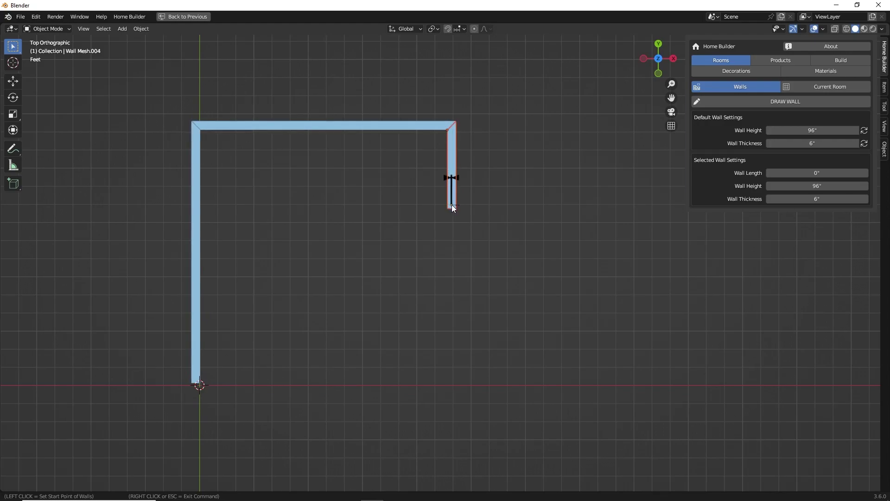
pyautogui.click(452, 205)
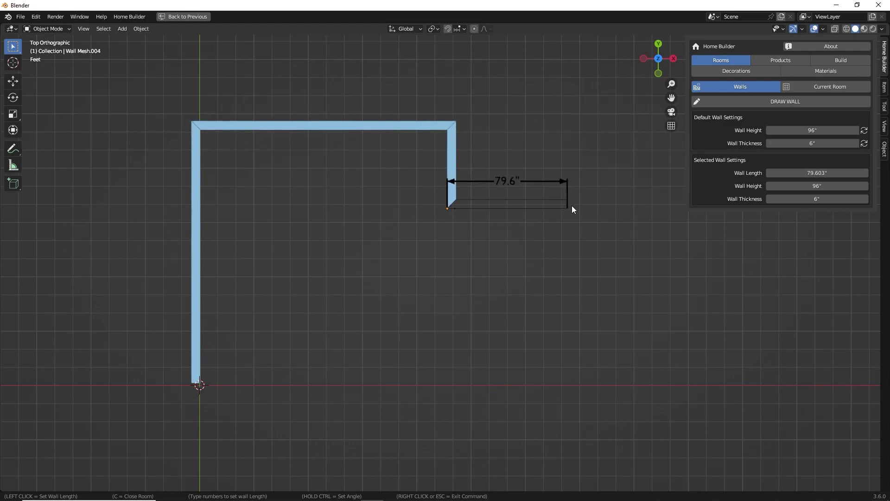
pyautogui.click(572, 207)
pyautogui.keyDown('shift'); pyautogui.moveTo(562, 273); pyautogui.dragTo(536, 258, button='middle'); pyautogui.keyUp('shift')
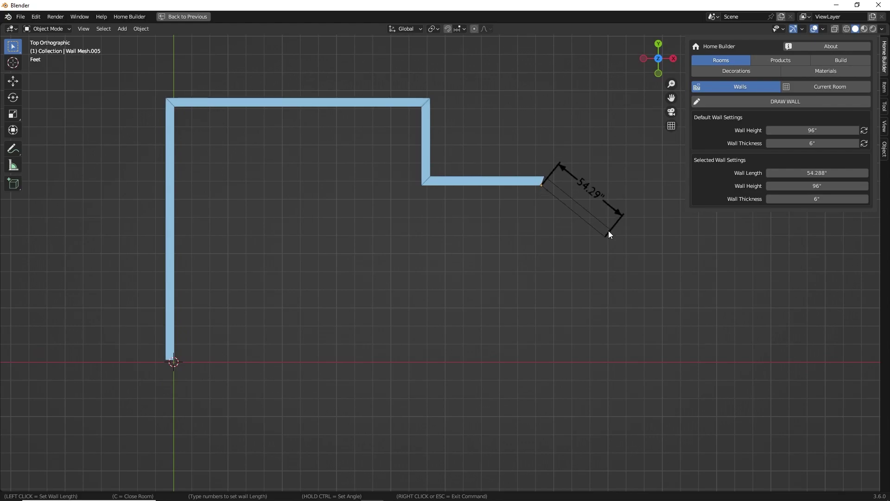
pyautogui.click(614, 272)
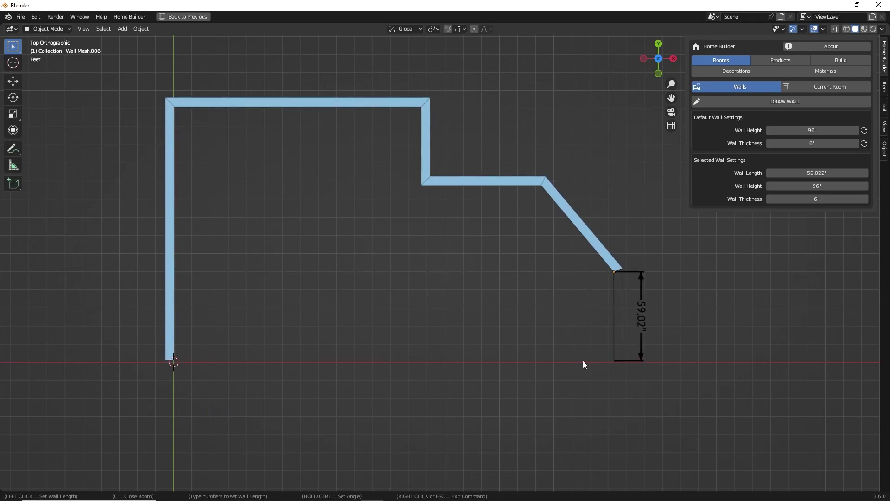
# Add a 60-inch wall straight down from the angled wall and close the room back to its starting point
pyautogui.write('60')
pyautogui.press('Return')
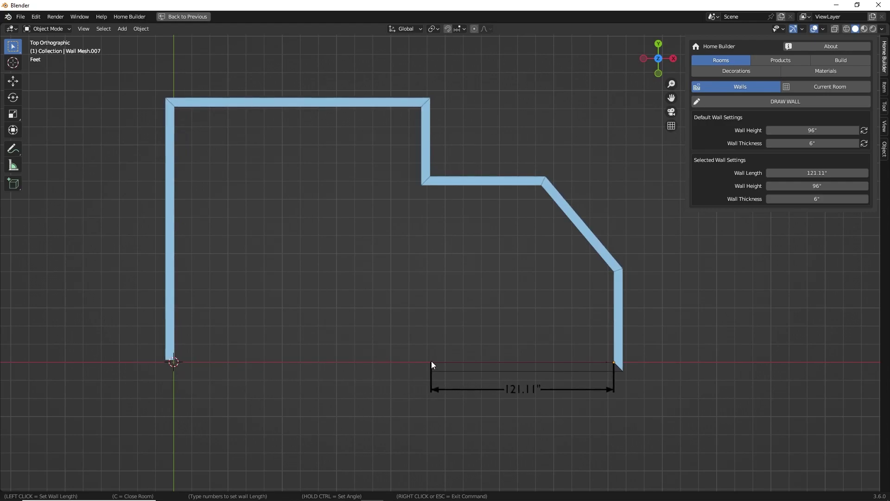
pyautogui.press('c')
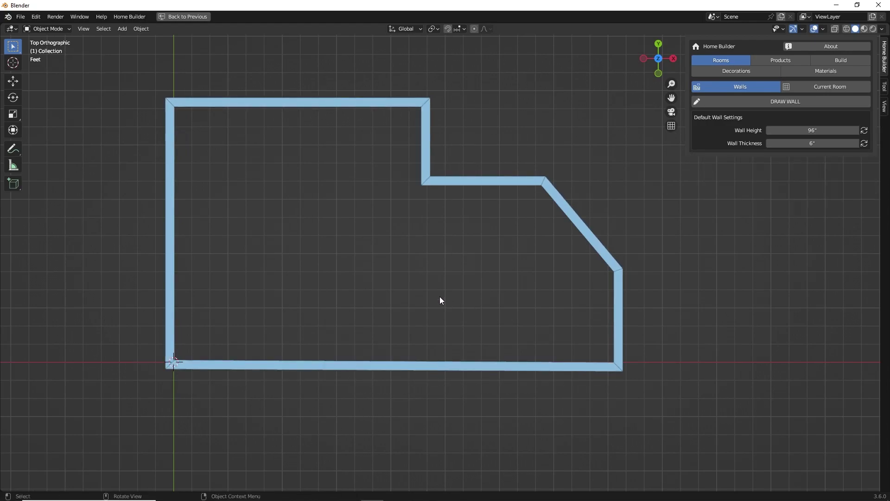
# Draw two partition walls enclosing the back-left corner of the room, one from the back wall and one about 85 inches long to the side wall
pyautogui.moveTo(408, 322)
pyautogui.mouseDown(button='middle')
pyautogui.moveTo(383, 299)
pyautogui.moveTo(386, 258)
pyautogui.moveTo(418, 320)
pyautogui.moveTo(369, 211)
pyautogui.moveTo(394, 217)
pyautogui.mouseUp(button='middle')
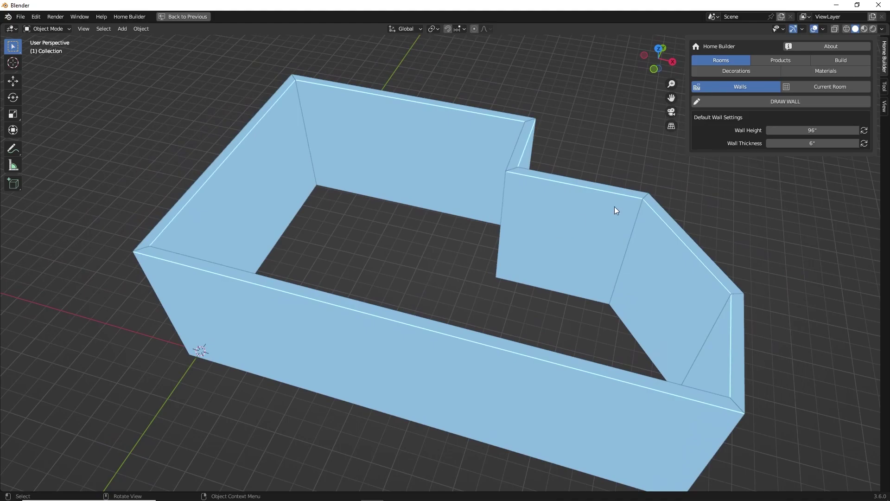
pyautogui.click(779, 101)
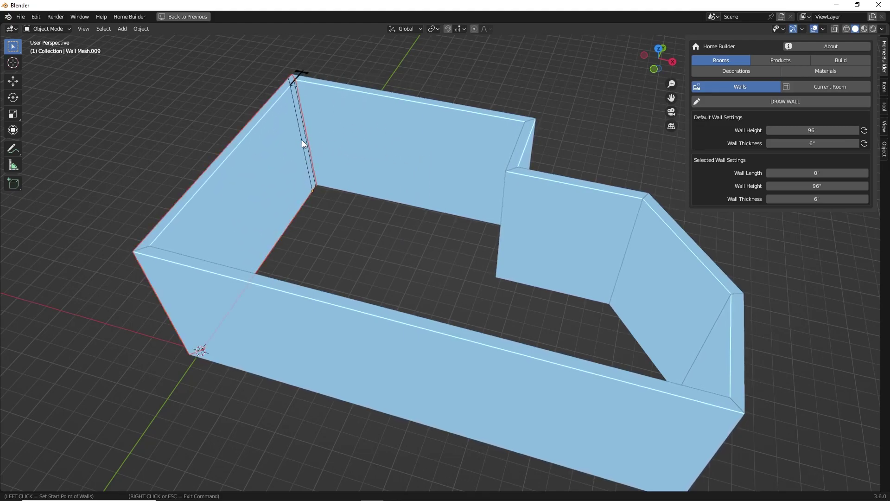
pyautogui.click(413, 150)
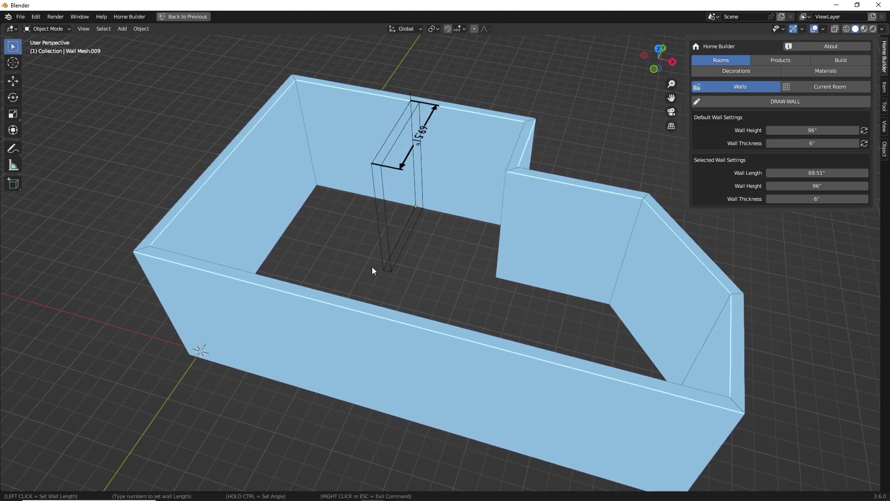
pyautogui.click(383, 270)
pyautogui.click(265, 225)
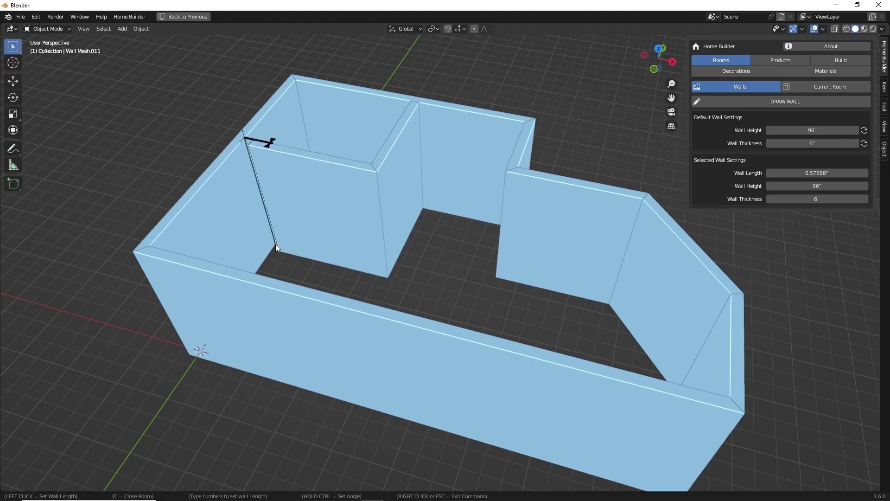
pyautogui.rightClick(286, 245)
pyautogui.moveTo(332, 213); pyautogui.dragTo(367, 247, button='middle')
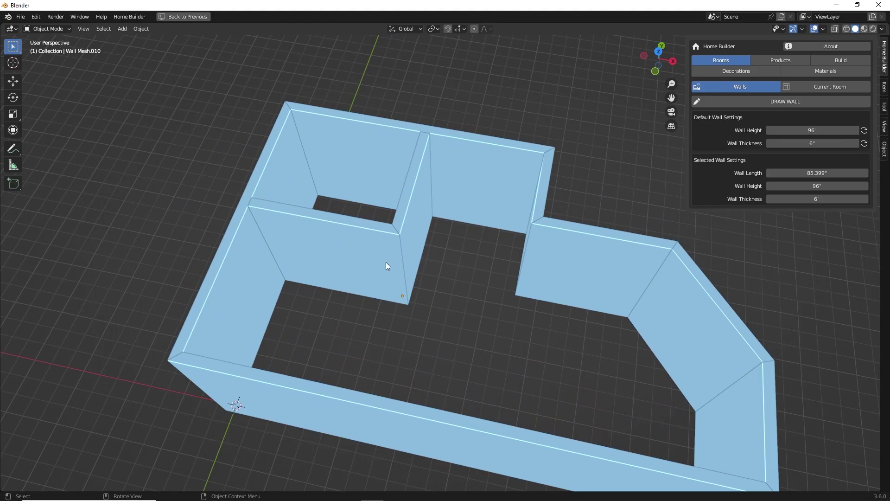
pyautogui.moveTo(386, 263); pyautogui.dragTo(374, 250, button='middle')
# From the top view, draw a separate three-wall U-shaped room to the right of the closed room, working clockwise
pyautogui.press('KP_7')
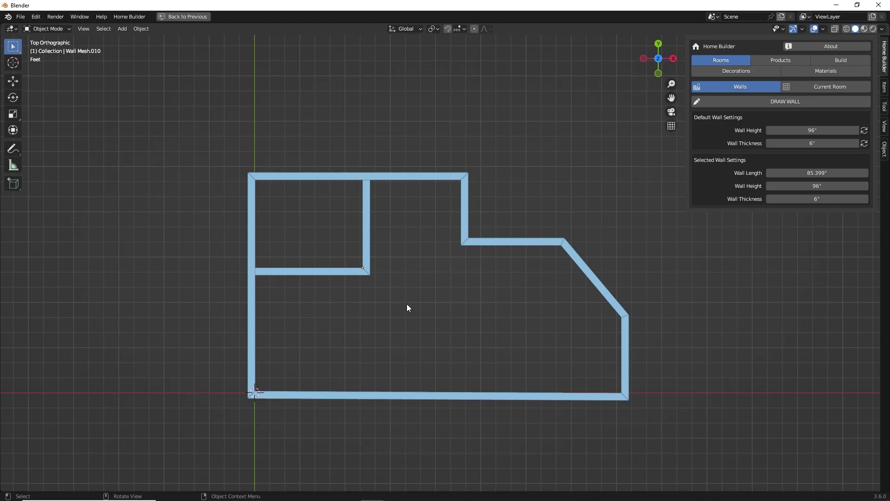
pyautogui.scroll(-2, 407, 304)
pyautogui.keyDown('ctrl'); pyautogui.scroll(-3, 487, 274); pyautogui.keyUp('ctrl')
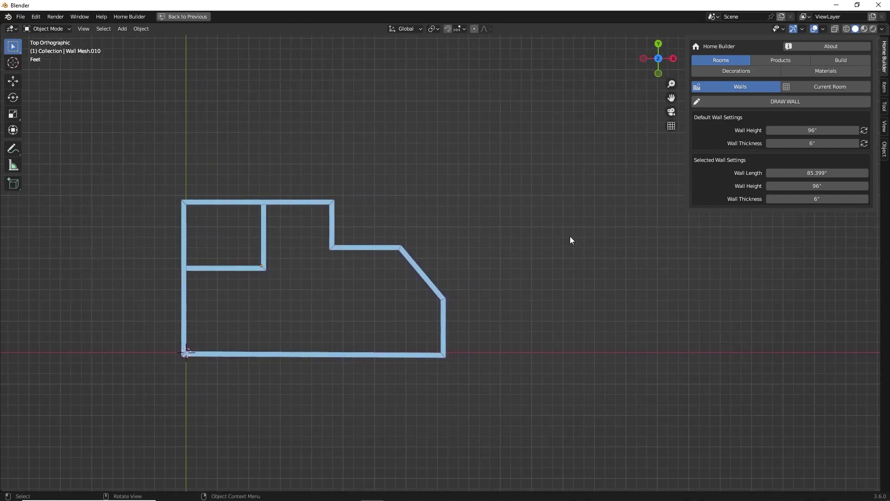
pyautogui.click(734, 106)
pyautogui.click(519, 317)
pyautogui.click(517, 187)
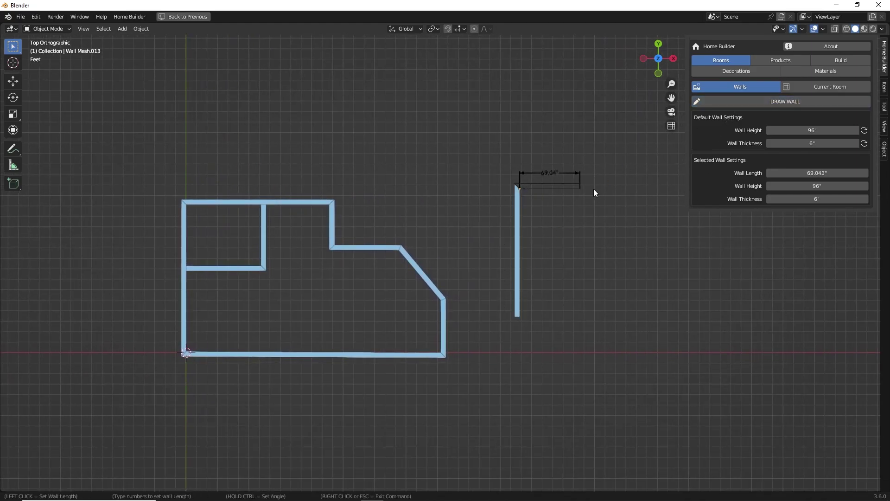
pyautogui.click(646, 187)
pyautogui.click(645, 293)
pyautogui.rightClick(644, 291)
# Draw another three-wall U-shaped room farther right, working counterclockwise and ending with a wall about 122 inches long
pyautogui.keyDown('shift'); pyautogui.moveTo(643, 291); pyautogui.dragTo(482, 281, button='middle'); pyautogui.keyUp('shift')
pyautogui.click(795, 101)
pyautogui.click(680, 282)
pyautogui.click(677, 163)
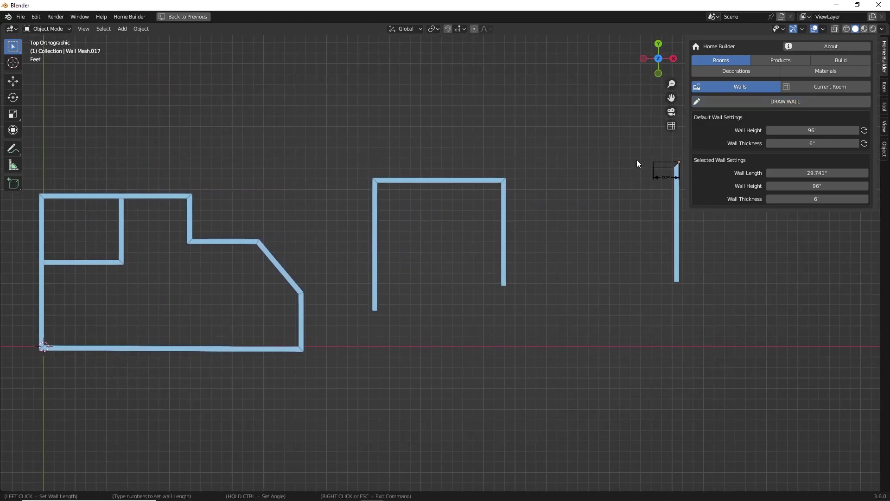
pyautogui.click(577, 164)
pyautogui.click(577, 266)
pyautogui.rightClick(577, 269)
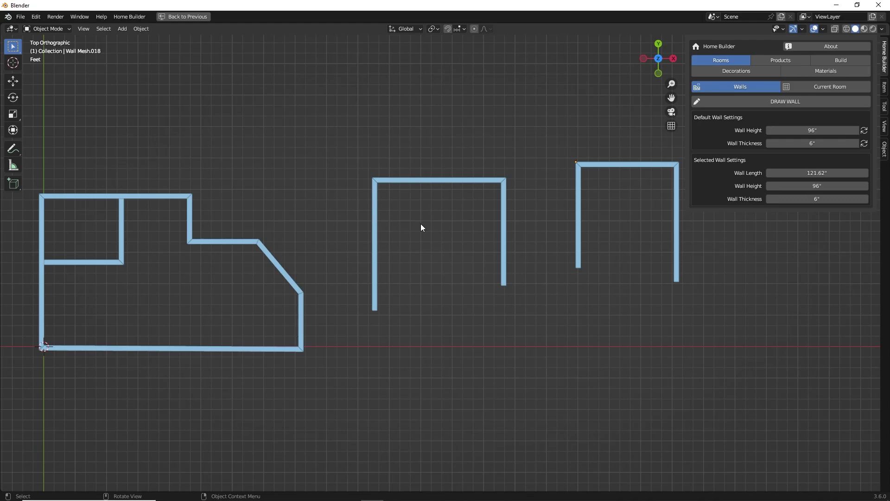
# Set the default wall height to 106 inches and apply it to all existing walls
pyautogui.moveTo(414, 255); pyautogui.dragTo(600, 199, button='middle')
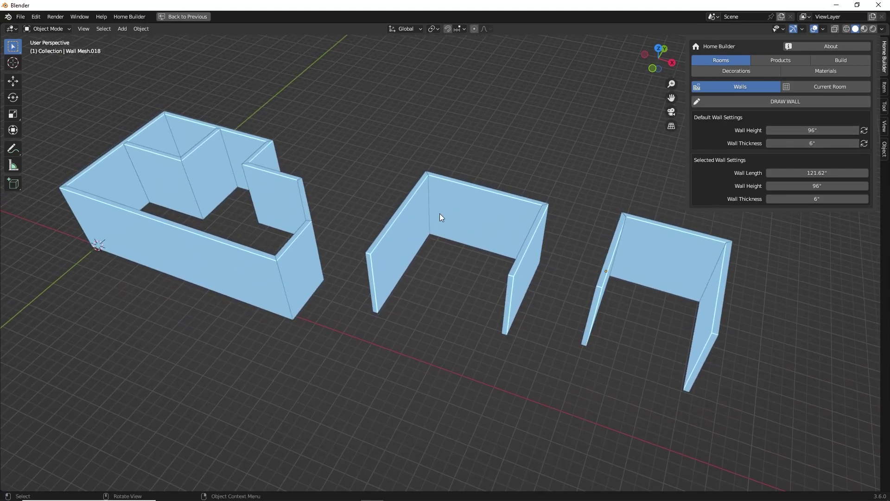
pyautogui.click(805, 131)
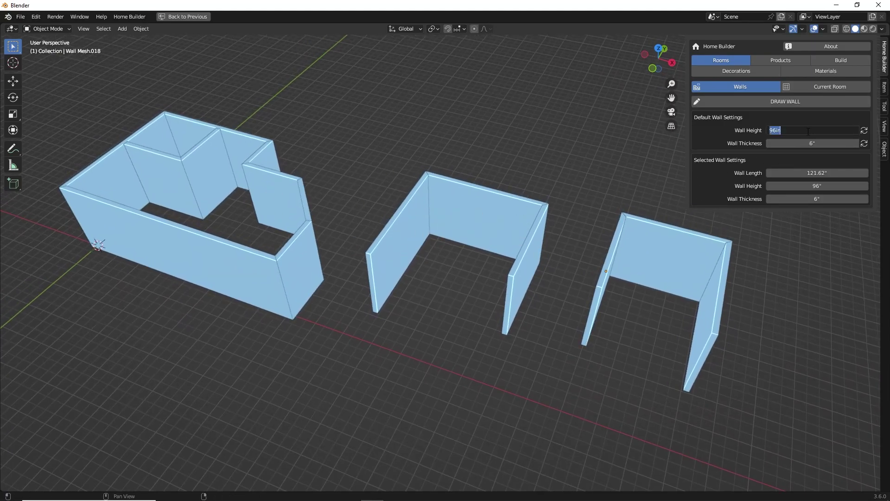
pyautogui.write('106')
pyautogui.press('Return')
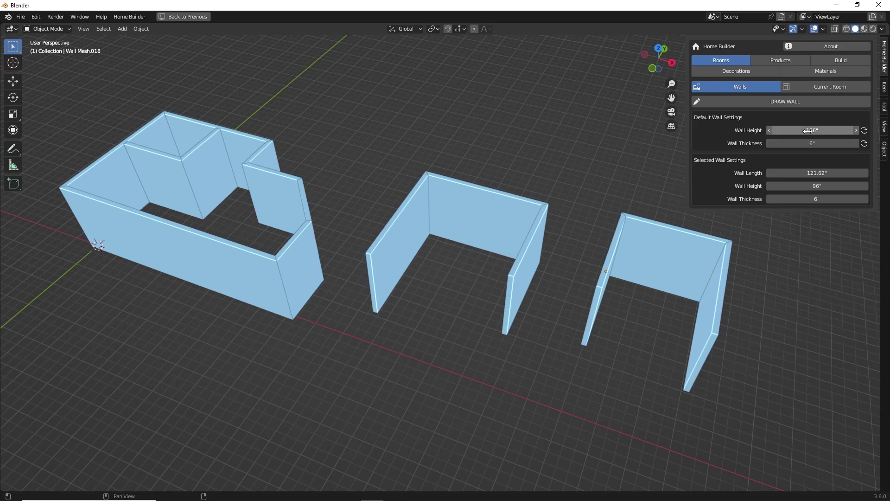
pyautogui.click(864, 130)
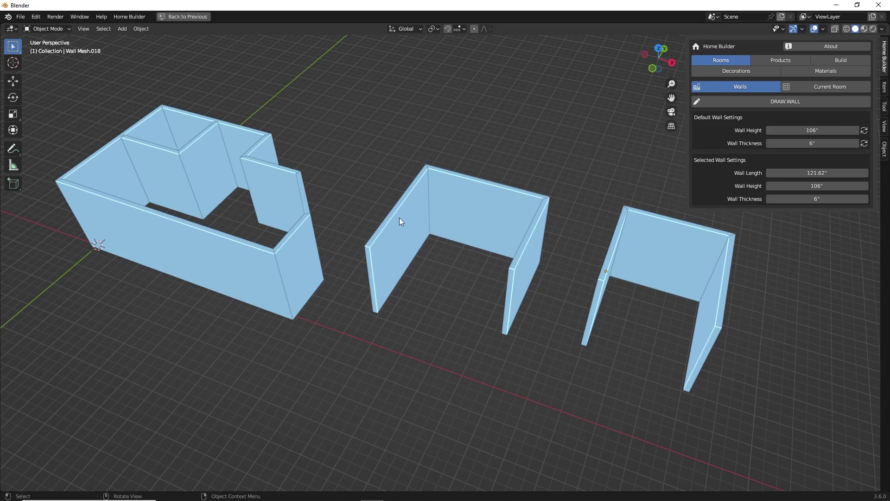
# Adjust the length of the middle U-shaped room's back wall to 137.8 inches
pyautogui.click(470, 214)
pyautogui.moveTo(455, 240); pyautogui.dragTo(616, 214, button='middle')
pyautogui.scroll(3, 433, 241)
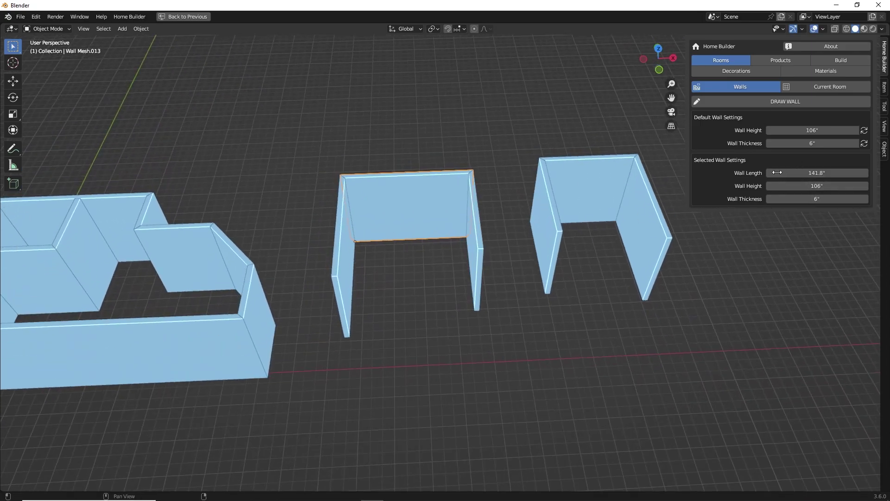
pyautogui.moveTo(778, 172)
pyautogui.mouseDown()
pyautogui.moveTo(822, 172)
pyautogui.moveTo(781, 173)
pyautogui.moveTo(807, 172)
pyautogui.moveTo(794, 172)
pyautogui.mouseUp()
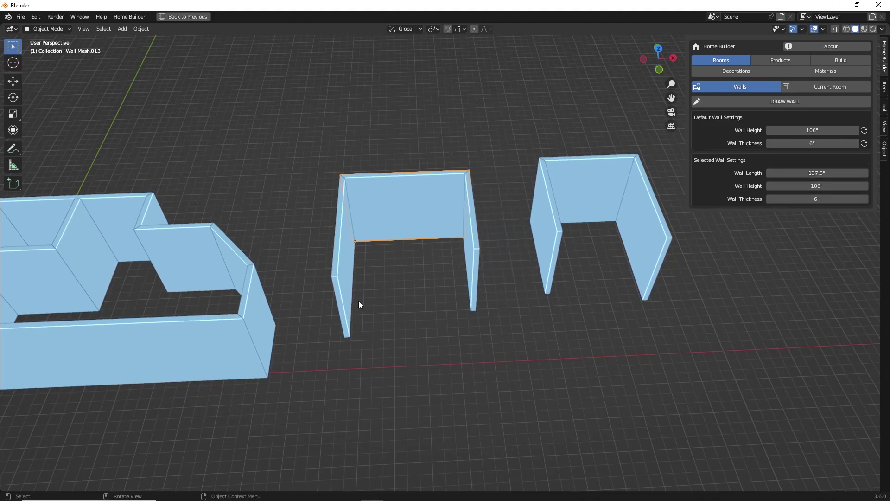
# Through the wall prompts, set the middle room's back wall to 145.8" long and shift its X location to 379.24"
pyautogui.keyDown('shift'); pyautogui.moveTo(383, 229); pyautogui.dragTo(410, 234, button='middle'); pyautogui.keyUp('shift')
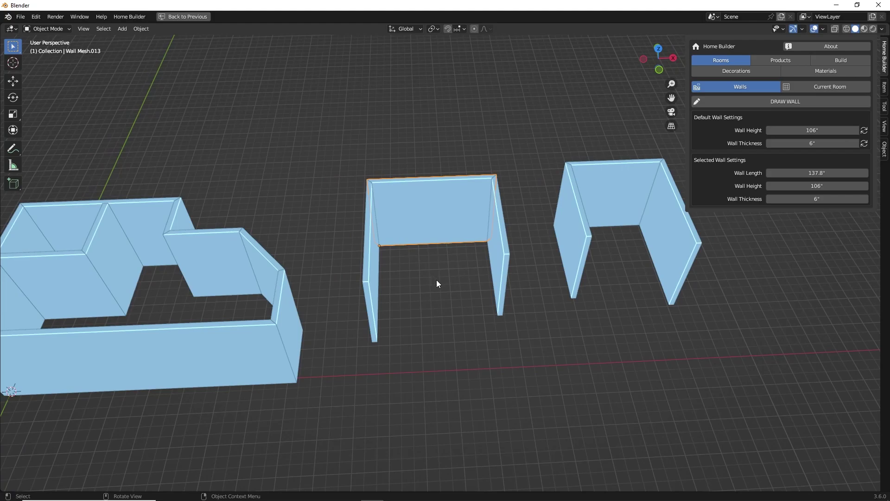
pyautogui.moveTo(432, 269); pyautogui.dragTo(428, 216, button='middle')
pyautogui.rightClick(427, 216)
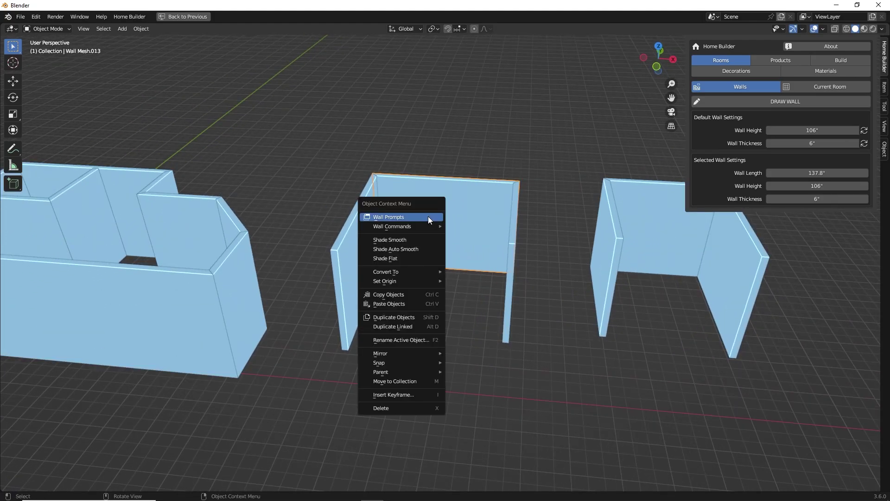
pyautogui.click(392, 217)
pyautogui.moveTo(397, 224); pyautogui.dragTo(563, 72)
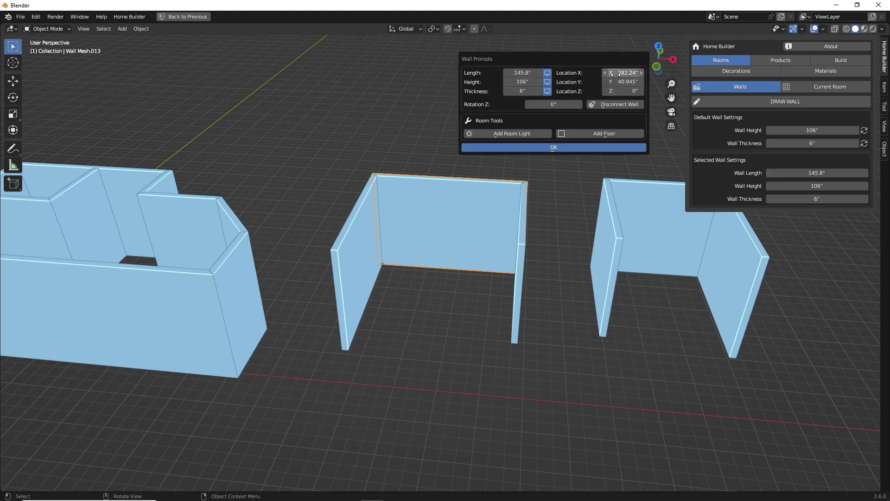
pyautogui.moveTo(623, 73)
pyautogui.mouseDown()
pyautogui.moveTo(647, 73)
pyautogui.moveTo(614, 73)
pyautogui.moveTo(638, 73)
pyautogui.moveTo(626, 73)
pyautogui.mouseUp()
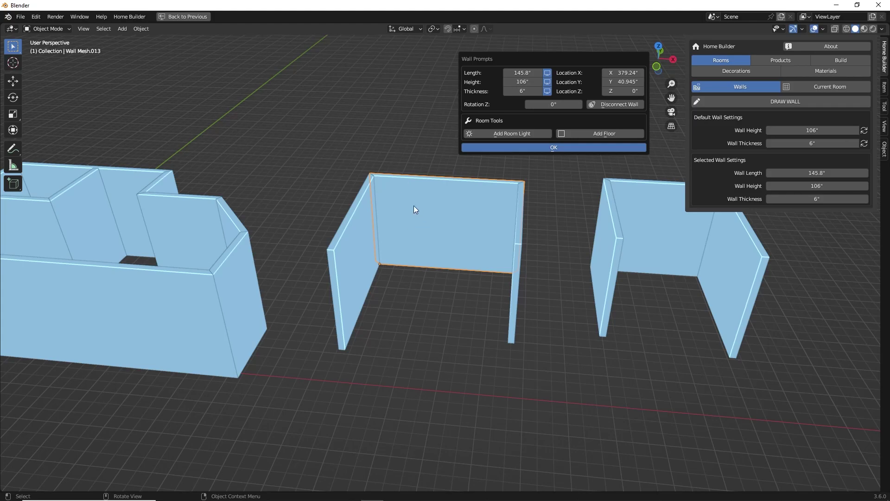
# Disconnect the middle room's back wall from its neighbour and move it to X 399.24", Y 178.53"
pyautogui.click(609, 105)
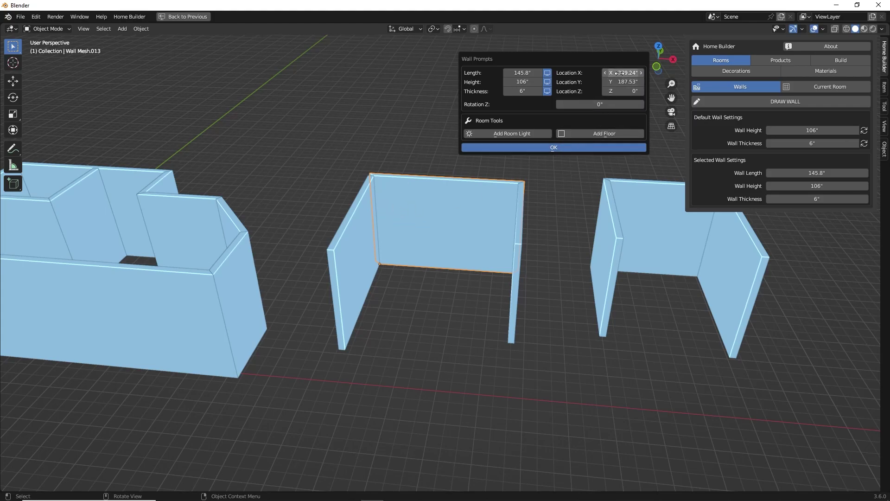
pyautogui.moveTo(623, 73); pyautogui.dragTo(597, 82)
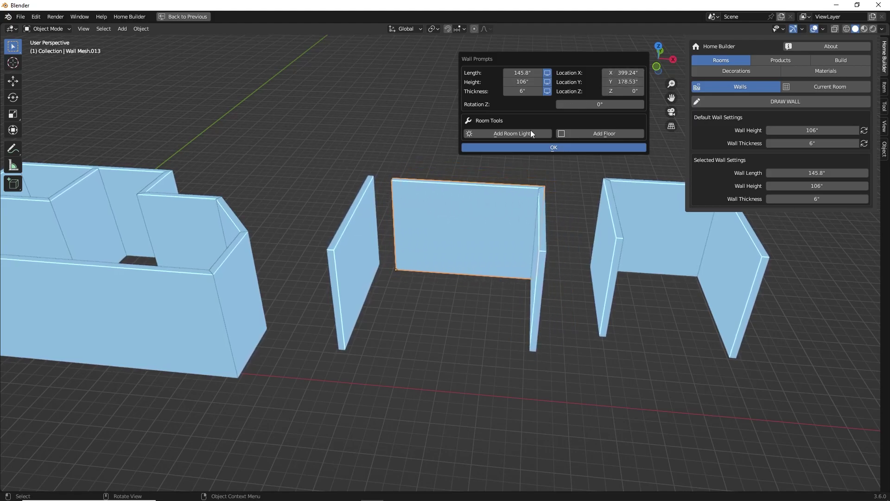
# Disconnect the middle room's right-hand wall from the back wall and set its Y location to 123.53"
pyautogui.moveTo(493, 232)
pyautogui.mouseDown(button='middle')
pyautogui.moveTo(529, 238)
pyautogui.moveTo(496, 225)
pyautogui.mouseUp(button='middle')
pyautogui.click(494, 233)
pyautogui.rightClick(532, 227)
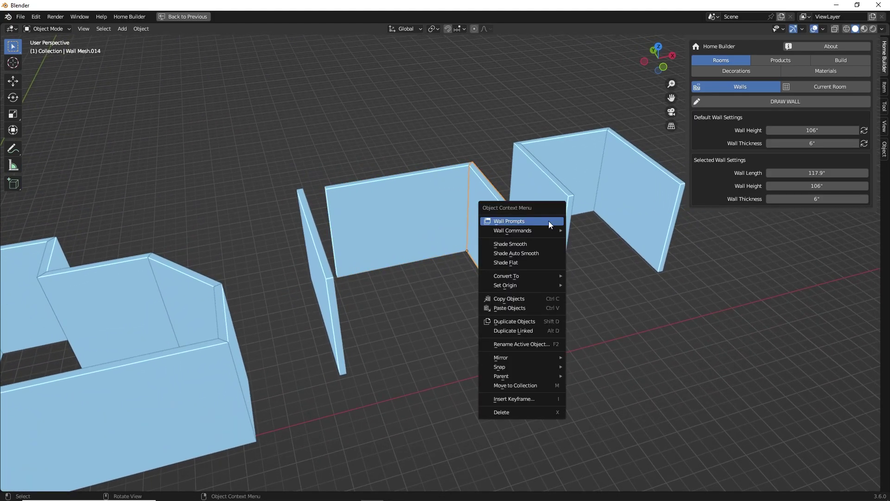
pyautogui.click(536, 222)
pyautogui.moveTo(539, 224); pyautogui.dragTo(670, 164)
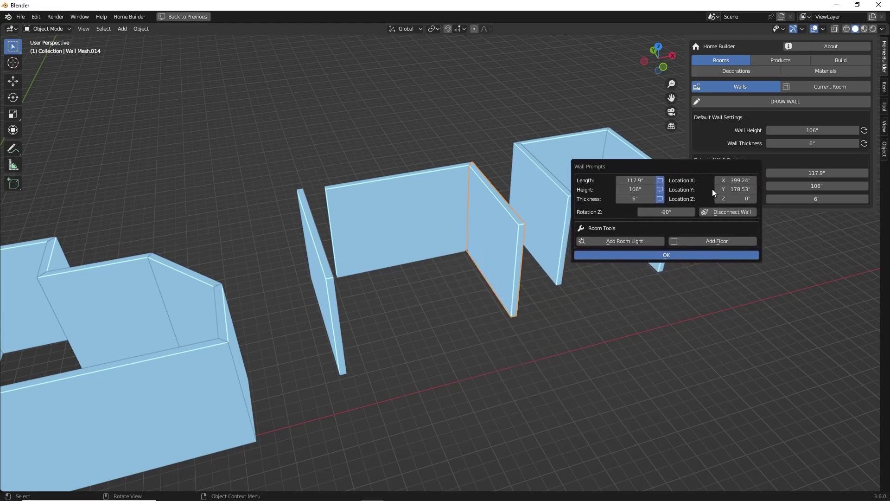
pyautogui.click(728, 211)
pyautogui.moveTo(734, 189); pyautogui.dragTo(756, 190)
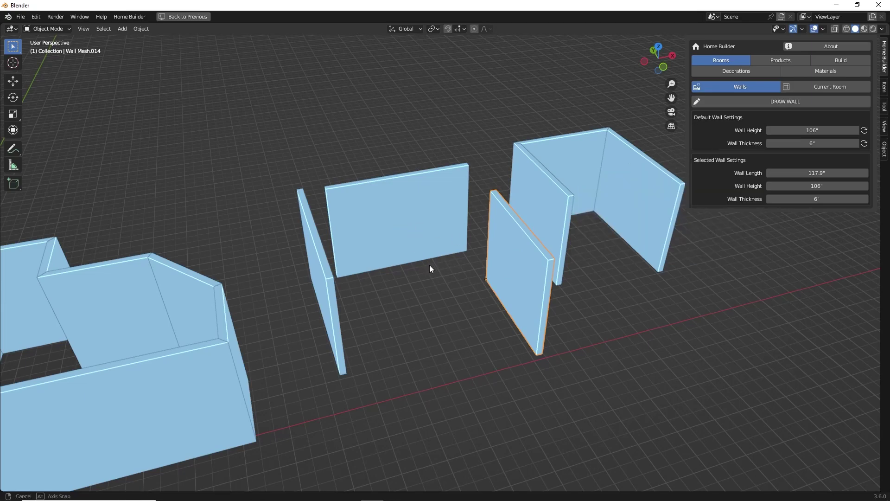
# Set the detached back wall's length to 126.8" and show its length control point in the viewport
pyautogui.moveTo(430, 266); pyautogui.dragTo(403, 221, button='middle')
pyautogui.scroll(3, 398, 222)
pyautogui.click(413, 255)
pyautogui.moveTo(414, 259); pyautogui.dragTo(435, 221, button='middle')
pyautogui.rightClick(435, 221)
pyautogui.click(435, 222)
pyautogui.moveTo(437, 225); pyautogui.dragTo(355, 304)
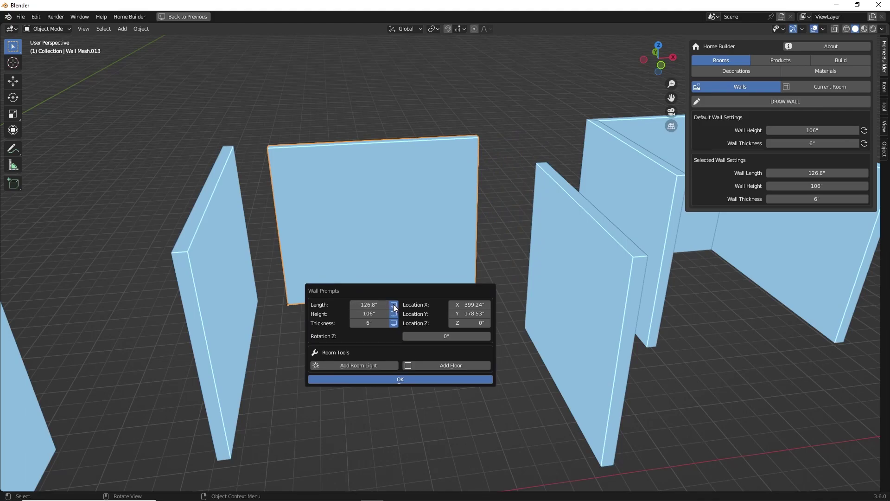
pyautogui.moveTo(394, 308); pyautogui.dragTo(392, 331)
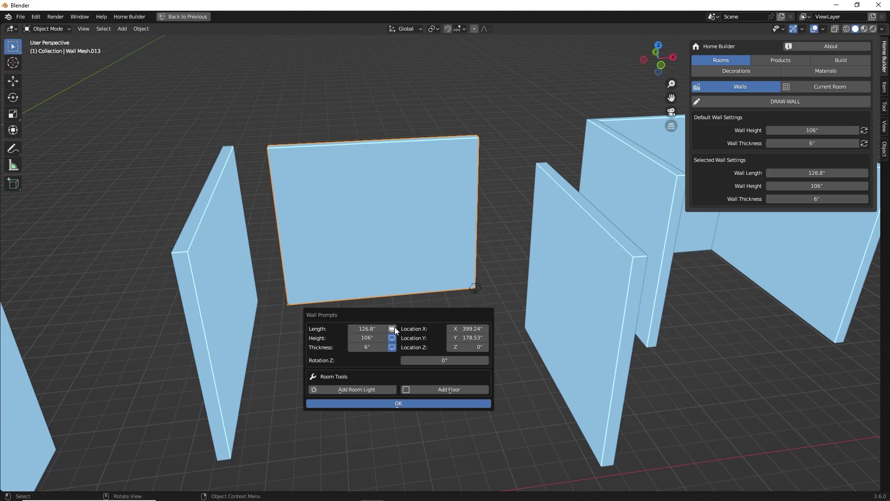
# Move the back wall's length control point inward along X with the Move tool, shortening the wall to about 116.6"
pyautogui.click(476, 293)
pyautogui.click(477, 291)
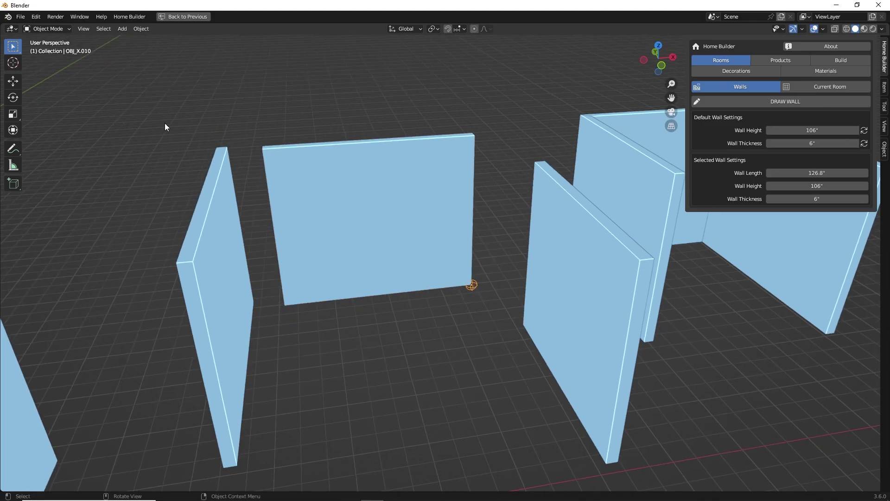
pyautogui.click(14, 81)
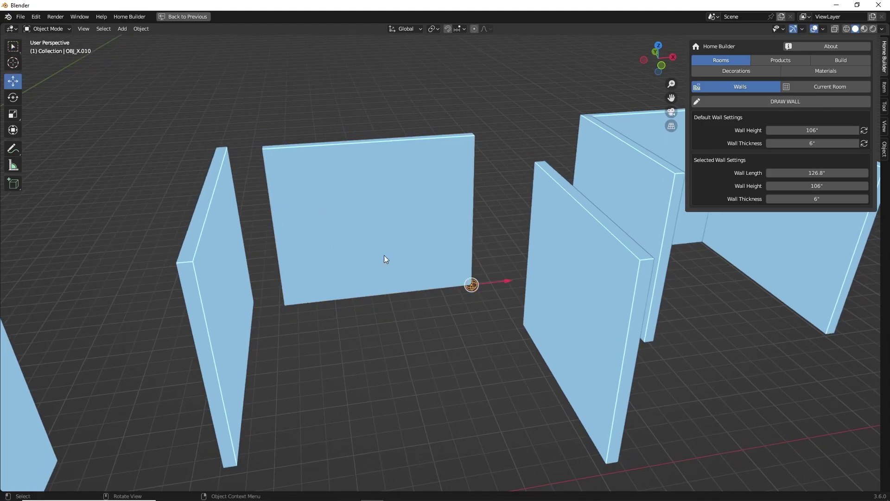
pyautogui.moveTo(407, 277); pyautogui.dragTo(480, 302, button='middle')
pyautogui.moveTo(481, 302); pyautogui.dragTo(456, 302)
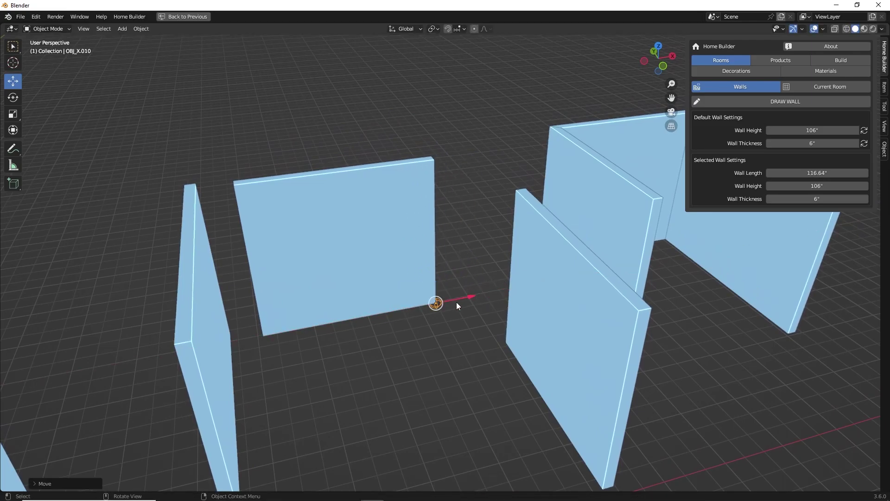
# Choose Vertex as the snap target and move the control point outward along X, lengthening the back wall to about 130.9"
pyautogui.moveTo(476, 266); pyautogui.dragTo(459, 286, button='middle')
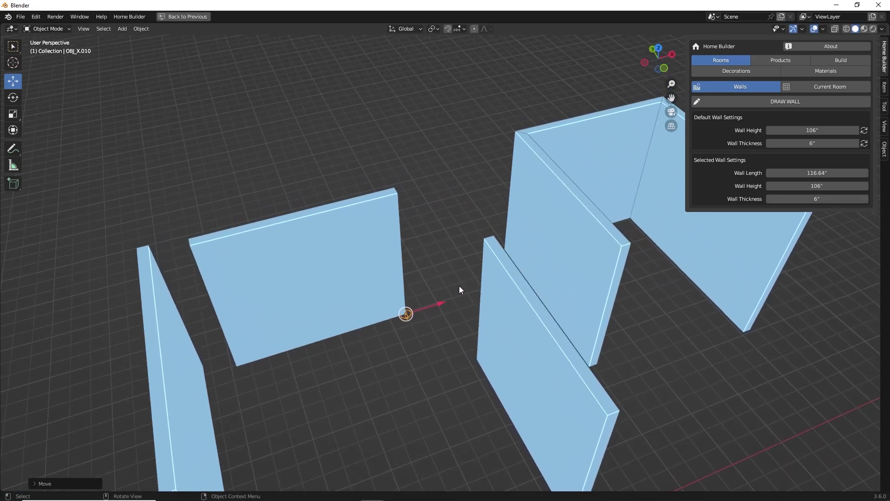
pyautogui.click(461, 28)
pyautogui.click(460, 65)
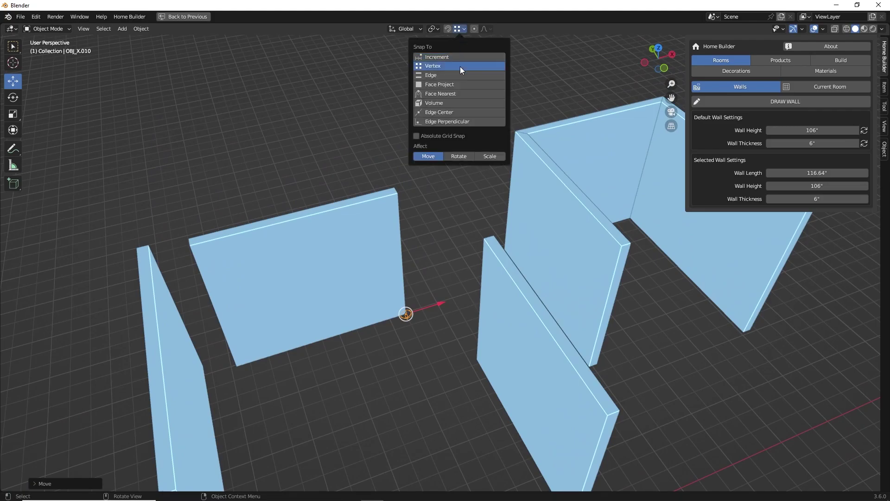
pyautogui.moveTo(439, 304)
pyautogui.mouseDown()
pyautogui.moveTo(490, 239)
pyautogui.moveTo(516, 135)
pyautogui.moveTo(495, 241)
pyautogui.moveTo(447, 255)
pyautogui.moveTo(422, 307)
pyautogui.mouseUp()
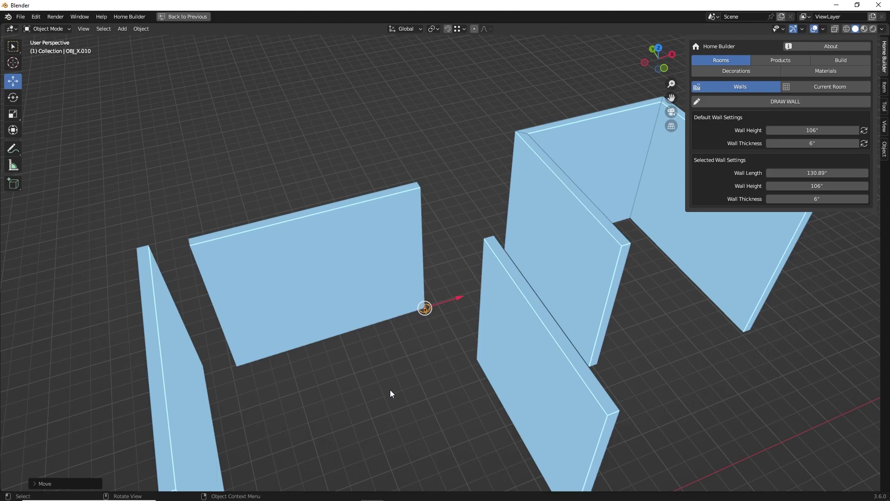
pyautogui.press('g')
pyautogui.rightClick(398, 377)
# Show the length control point of the middle room's detached right-hand wall and select it
pyautogui.scroll(-2, 400, 361)
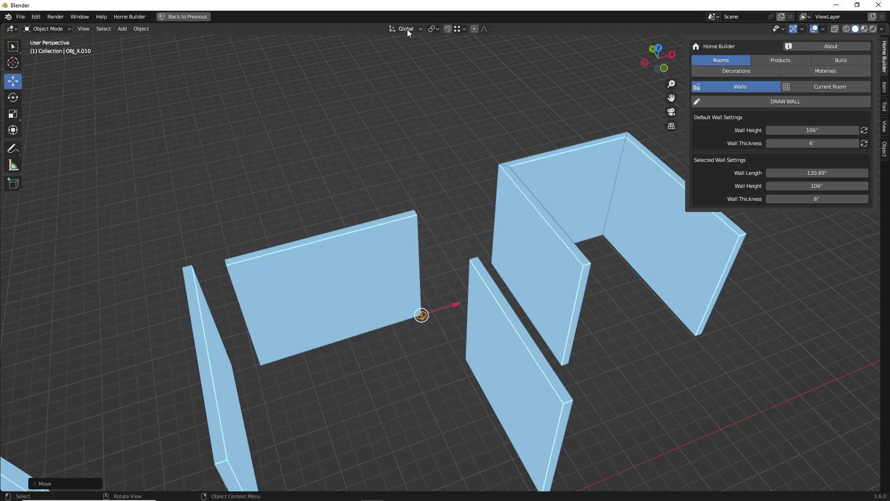
pyautogui.keyDown('shift'); pyautogui.moveTo(388, 192); pyautogui.dragTo(462, 271, button='middle'); pyautogui.keyUp('shift')
pyautogui.click(454, 250)
pyautogui.rightClick(380, 268)
pyautogui.click(381, 268)
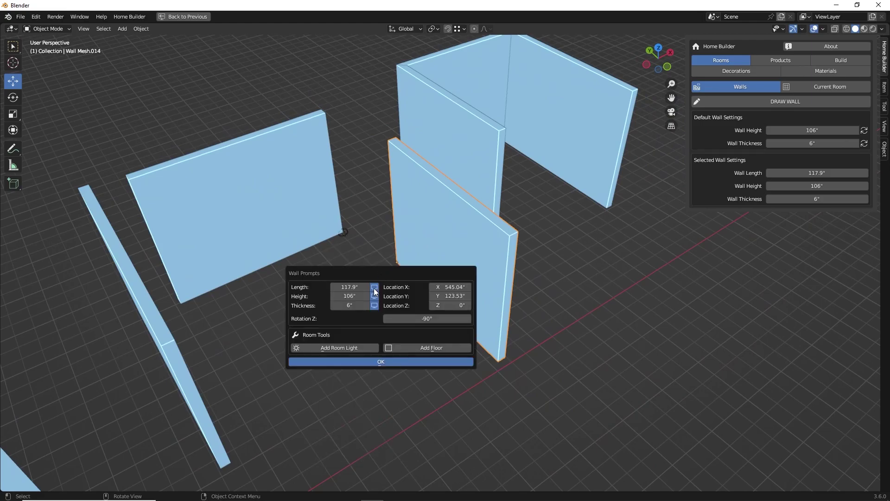
pyautogui.click(368, 233)
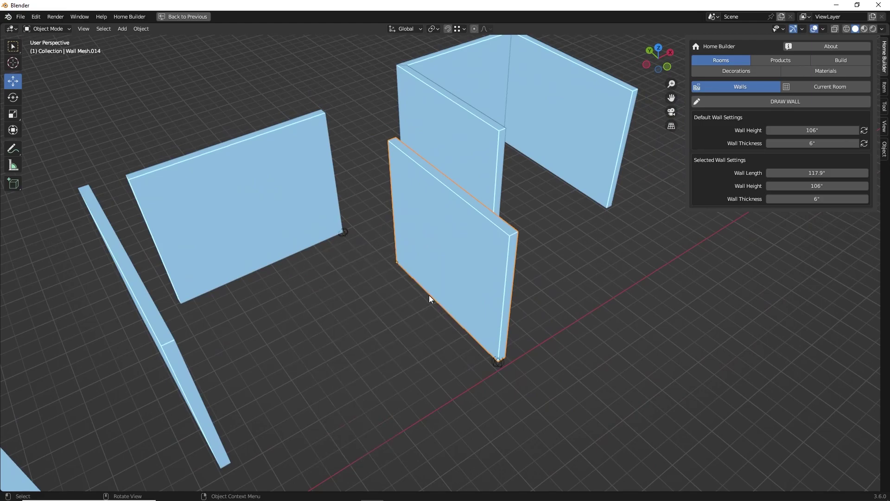
pyautogui.click(495, 372)
# Switch the transform orientation to Local and move the control point along local X, shortening the right-hand wall to about 33.7"
pyautogui.scroll(3, 503, 368)
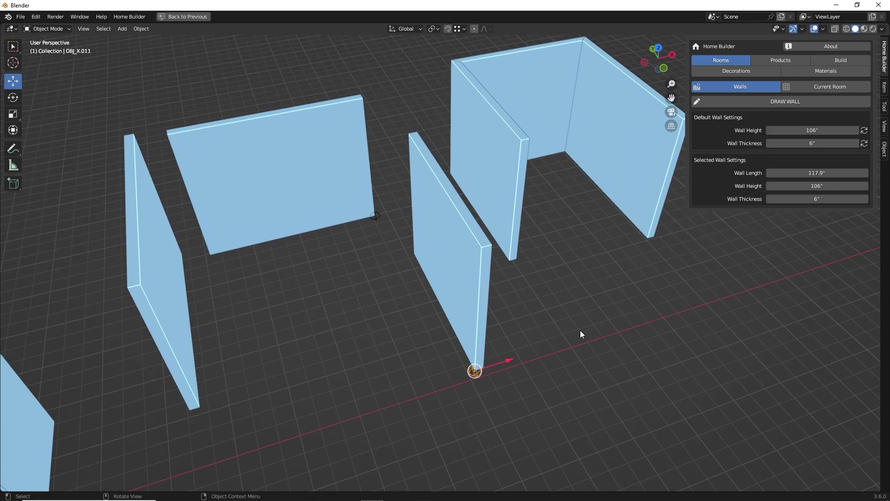
pyautogui.click(405, 29)
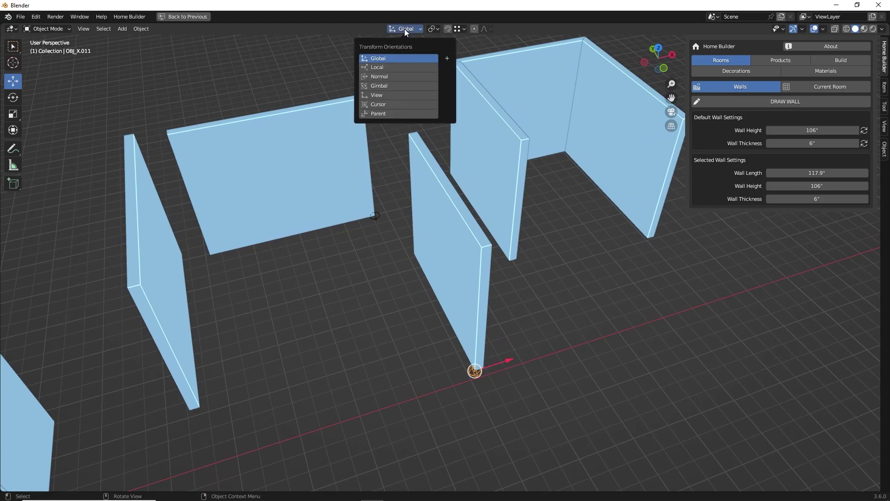
pyautogui.click(394, 68)
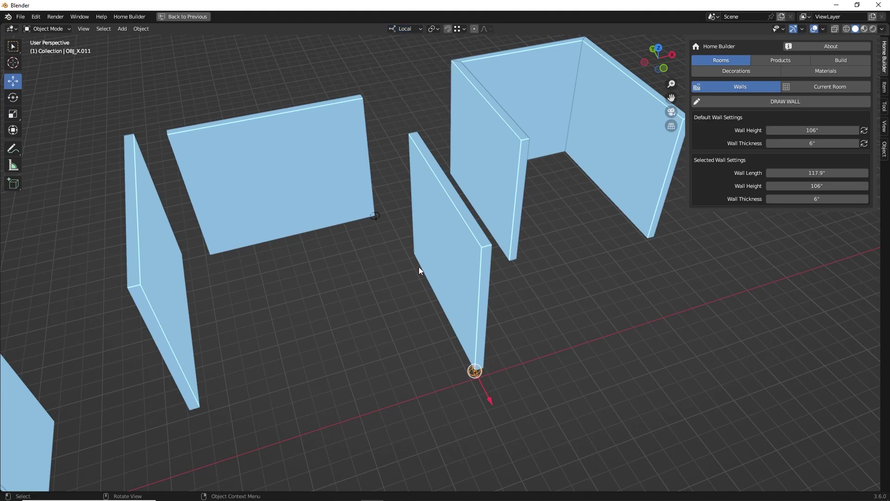
pyautogui.moveTo(420, 362); pyautogui.dragTo(506, 397, button='middle')
pyautogui.press('g')
pyautogui.press('x')
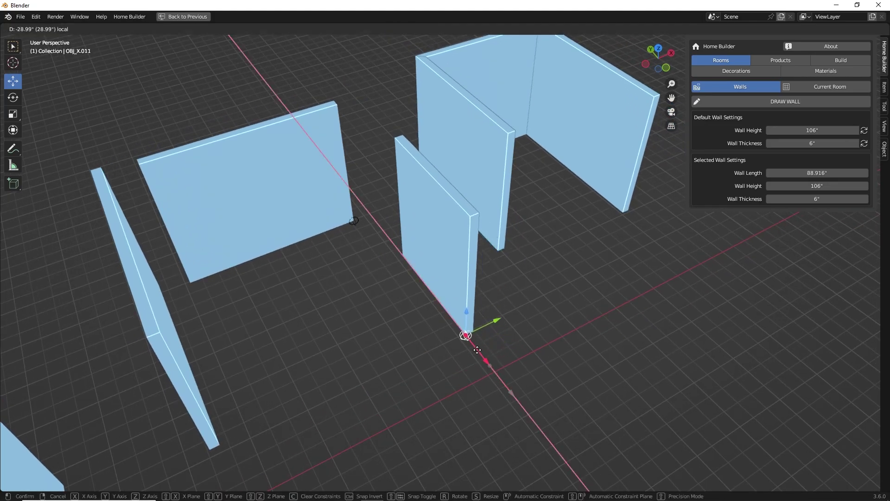
pyautogui.click(433, 316)
# Delete the middle room's detached back wall with the Delete Wall command
pyautogui.moveTo(433, 317); pyautogui.dragTo(404, 277, button='middle')
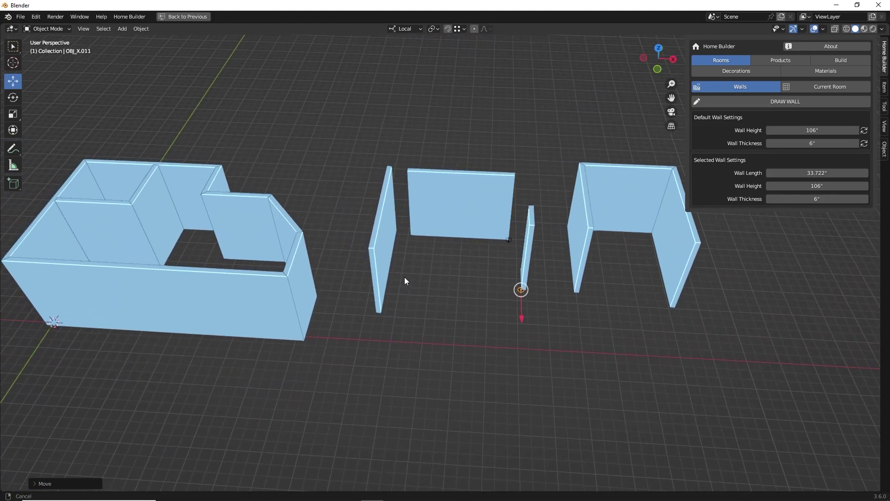
pyautogui.keyDown('shift'); pyautogui.moveTo(354, 255); pyautogui.dragTo(367, 275, button='middle'); pyautogui.keyUp('shift')
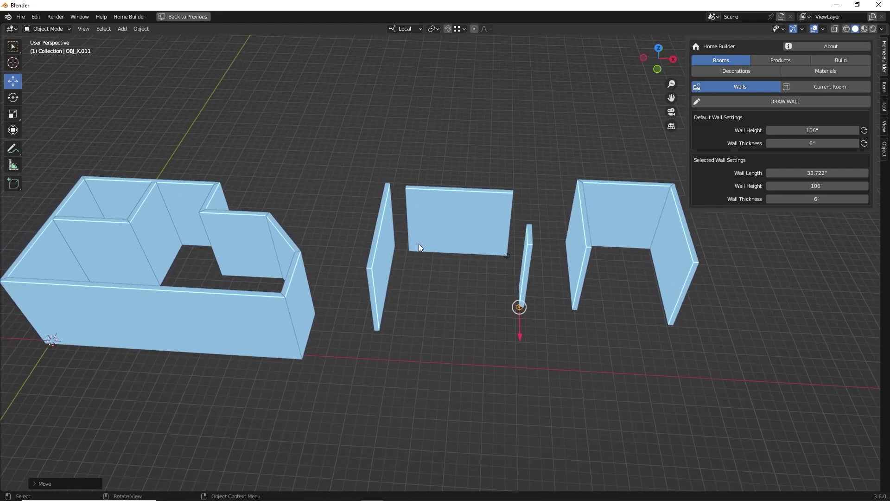
pyautogui.click(446, 209)
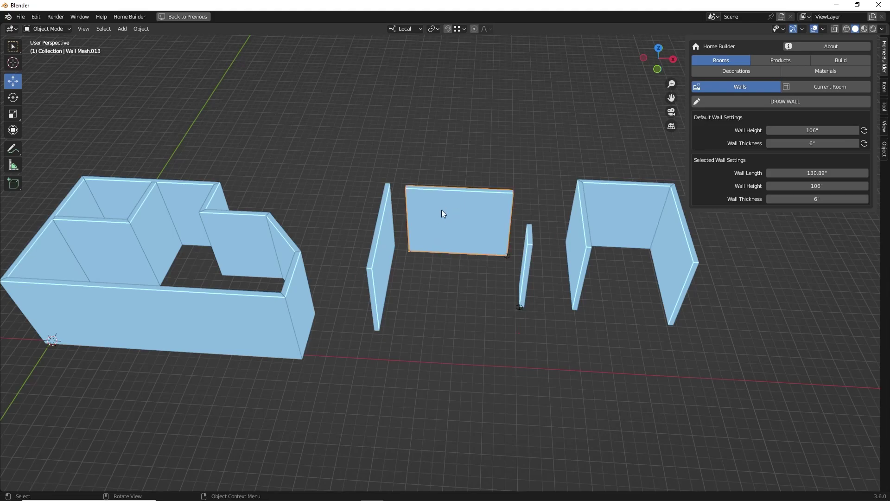
pyautogui.rightClick(443, 207)
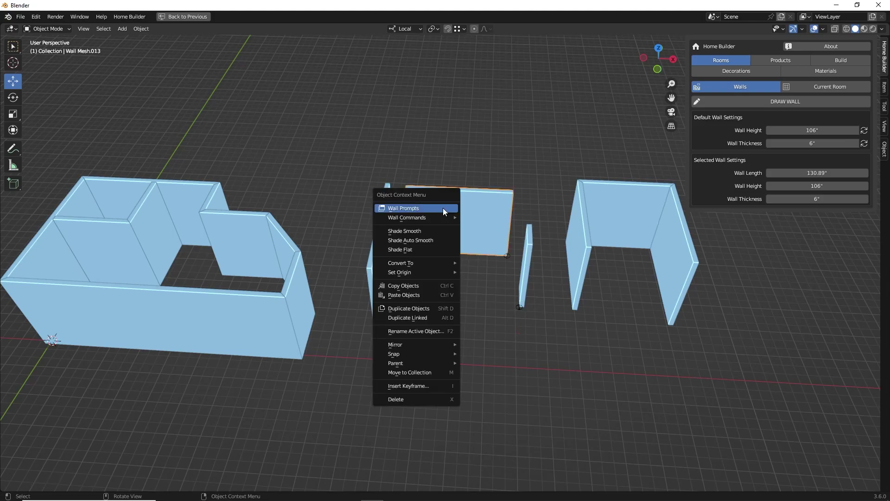
pyautogui.moveTo(429, 196); pyautogui.dragTo(315, 148)
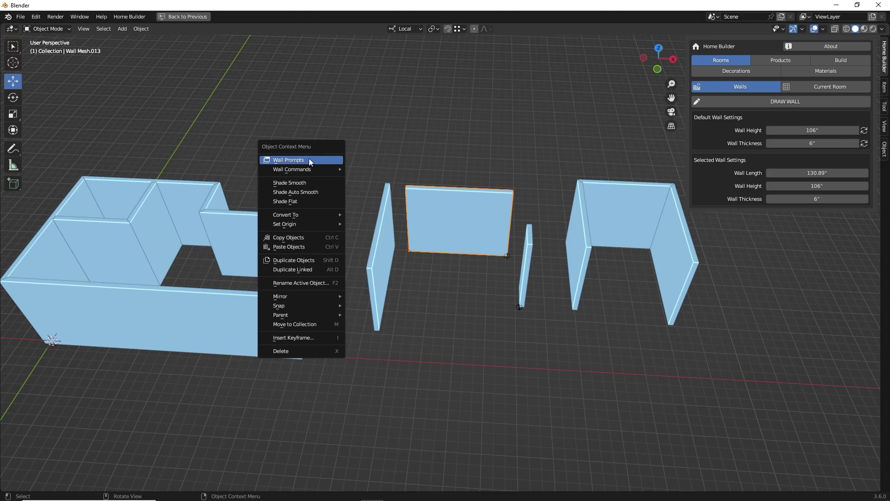
pyautogui.moveTo(303, 171)
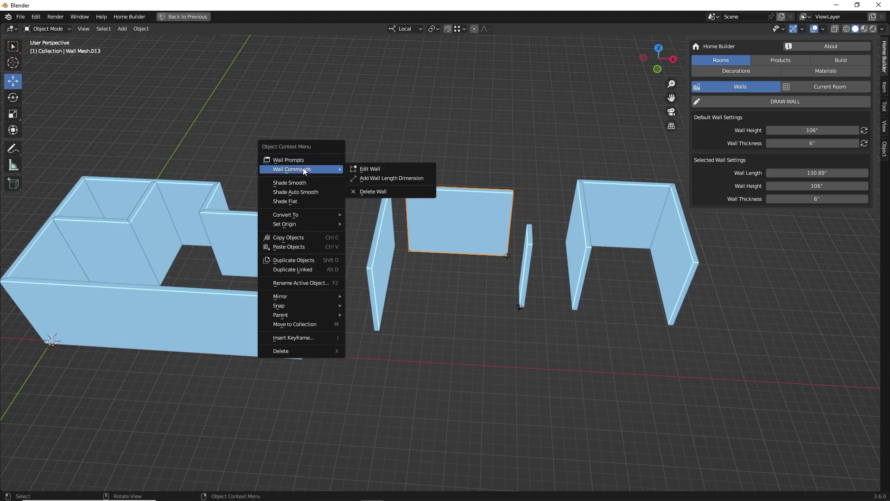
pyautogui.click(382, 191)
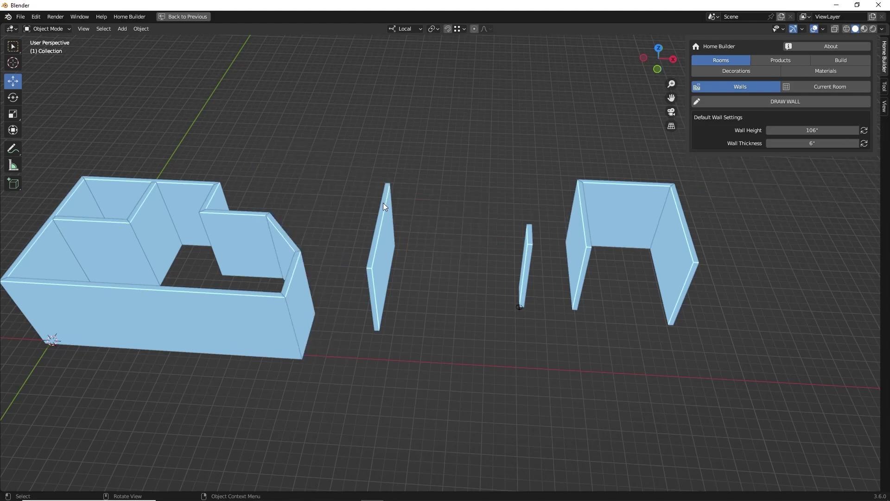
# Delete the middle room's left-hand wall with the Delete Wall command
pyautogui.click(385, 251)
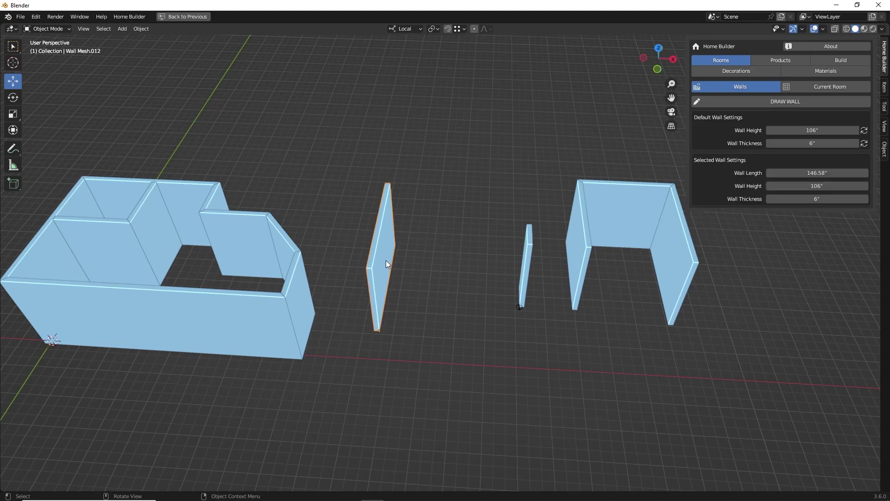
pyautogui.moveTo(394, 264); pyautogui.dragTo(393, 248, button='middle')
pyautogui.rightClick(391, 230)
pyautogui.moveTo(390, 230)
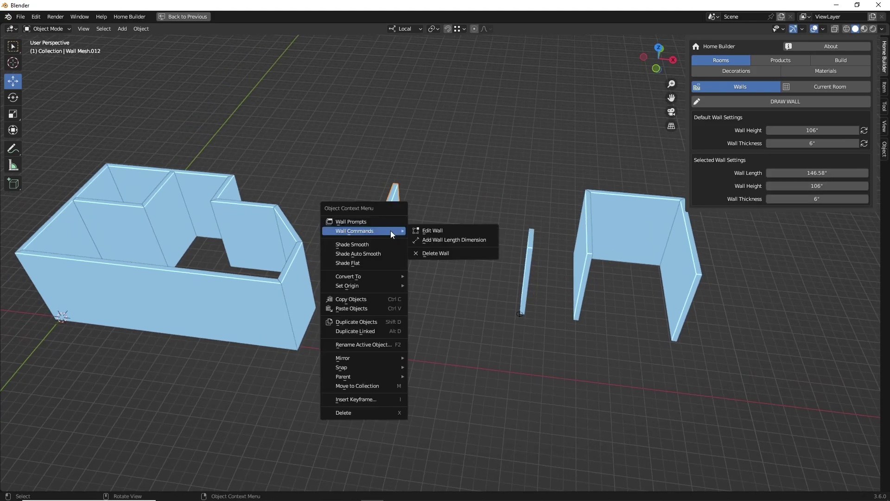
pyautogui.click(433, 253)
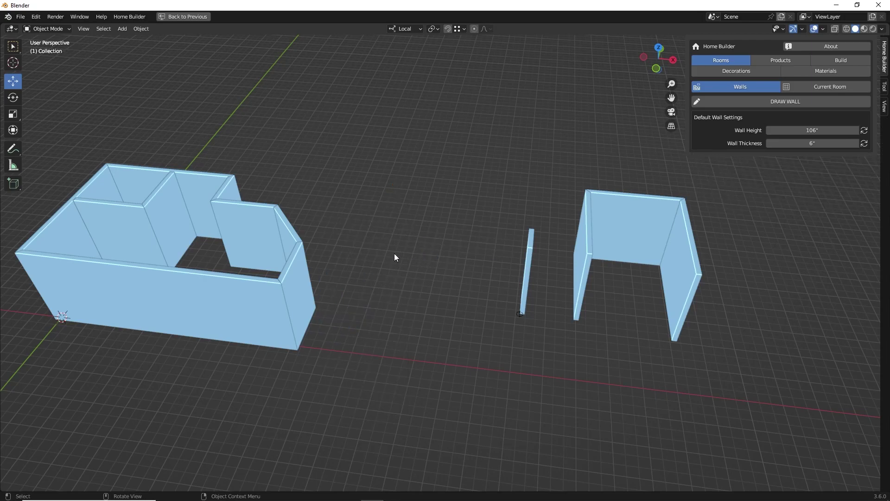
pyautogui.scroll(-2, 374, 280)
pyautogui.keyDown('shift'); pyautogui.moveTo(354, 292); pyautogui.dragTo(386, 285, button='middle'); pyautogui.keyUp('shift')
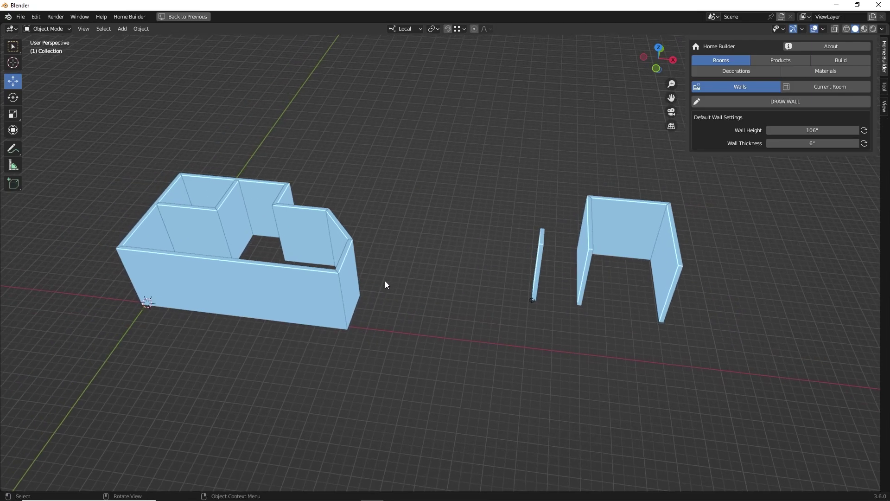
# Select all the remaining walls in the scene and remove them together with the Delete Wall command
pyautogui.click(355, 277)
pyautogui.scroll(-2, 355, 276)
pyautogui.moveTo(167, 146); pyautogui.dragTo(602, 405)
pyautogui.rightClick(399, 250)
pyautogui.moveTo(399, 250)
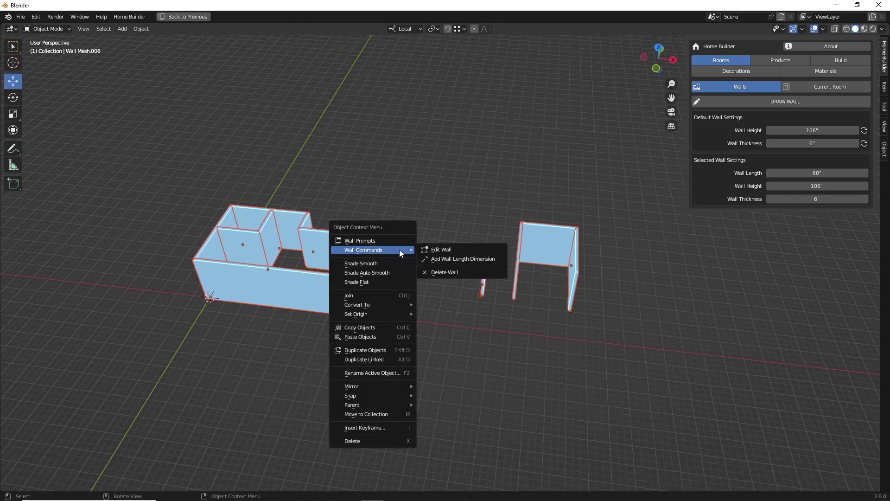
pyautogui.click(442, 271)
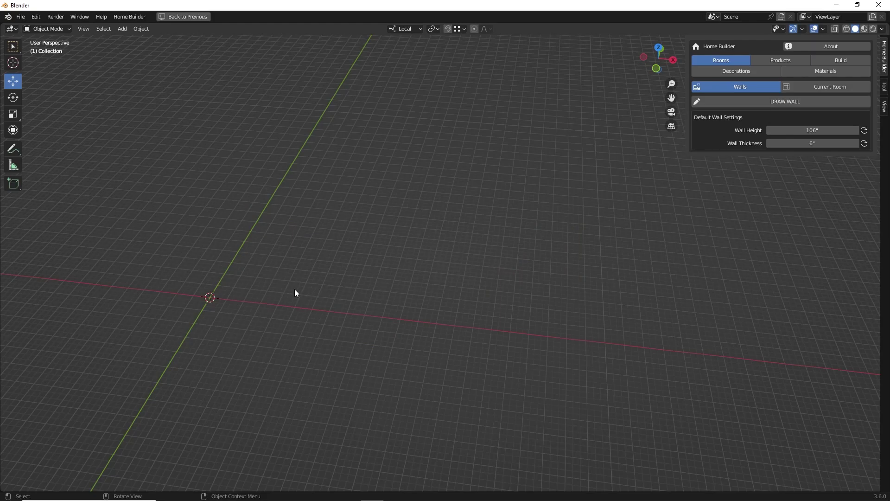
# In top view, draw three connected walls in a U shape from the origin: left-hand, back about 143.4", and right-hand about 110.26"
pyautogui.press('KP_7')
pyautogui.scroll(-4, 321, 275)
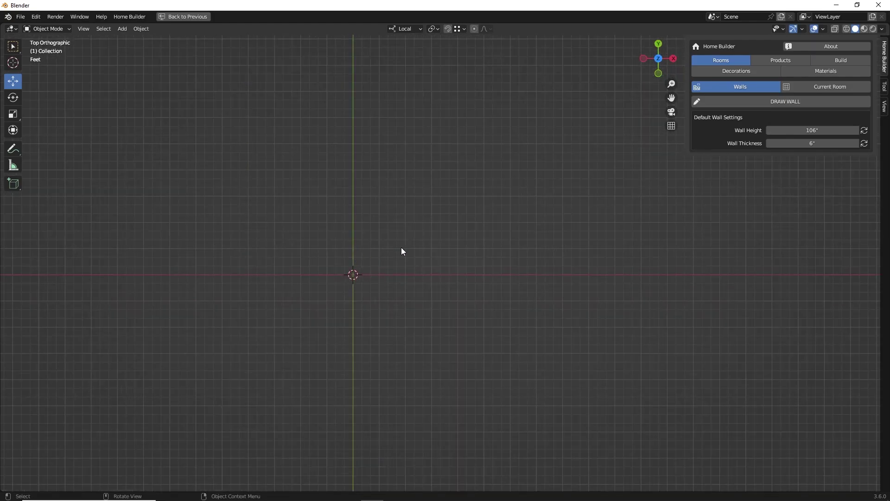
pyautogui.scroll(2, 417, 248)
pyautogui.click(743, 103)
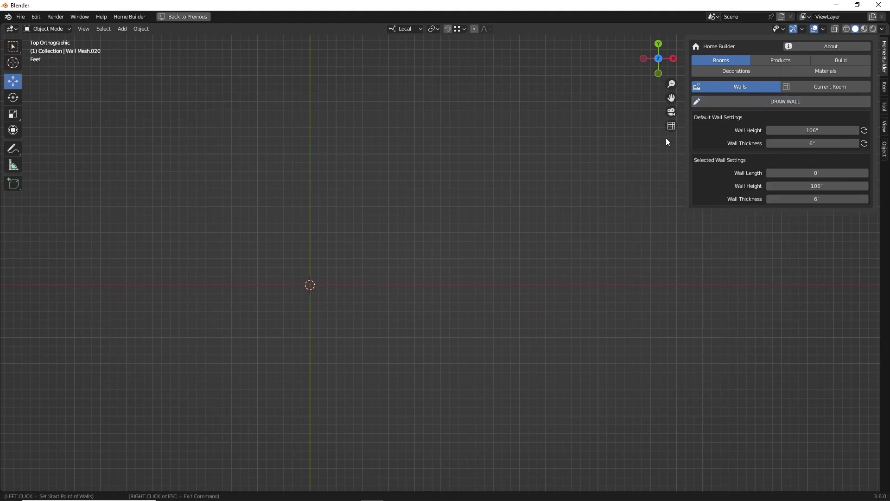
pyautogui.click(311, 283)
pyautogui.click(310, 200)
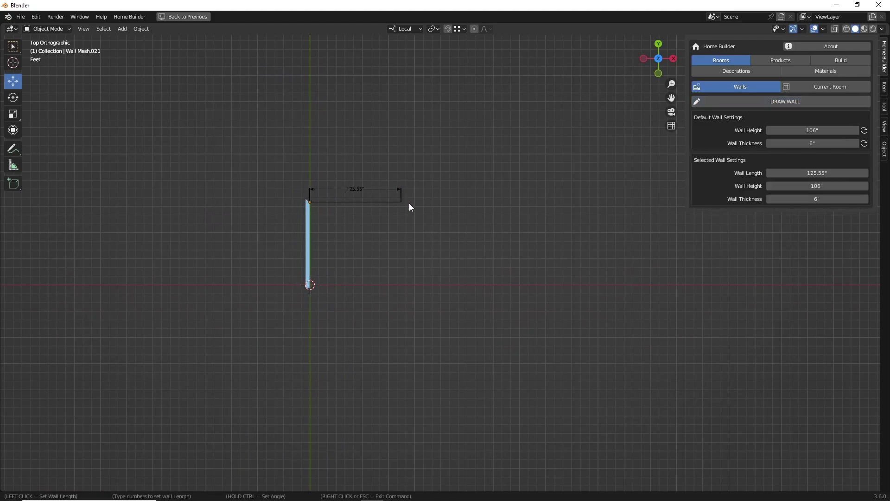
pyautogui.click(411, 202)
pyautogui.click(414, 284)
# Add a wall length dimension to the back wall of the new room
pyautogui.moveTo(397, 310); pyautogui.dragTo(385, 214, button='middle')
pyautogui.click(385, 213)
pyautogui.rightClick(385, 211)
pyautogui.moveTo(383, 212)
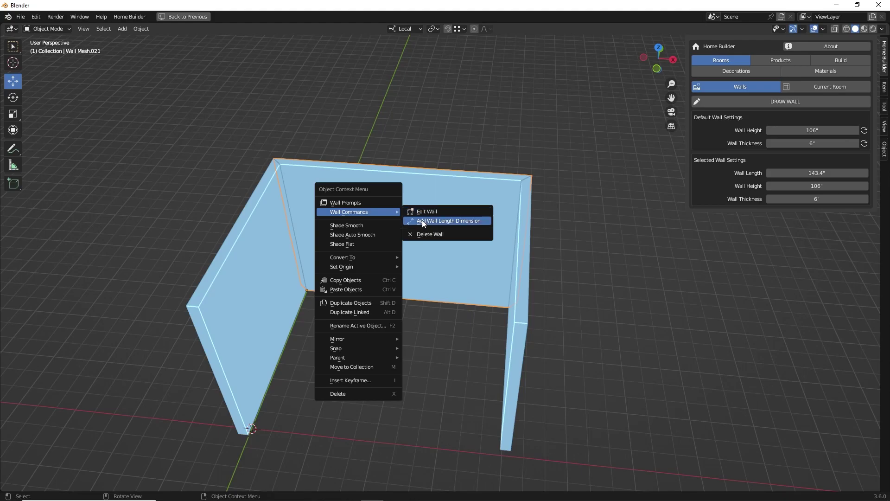
pyautogui.click(436, 219)
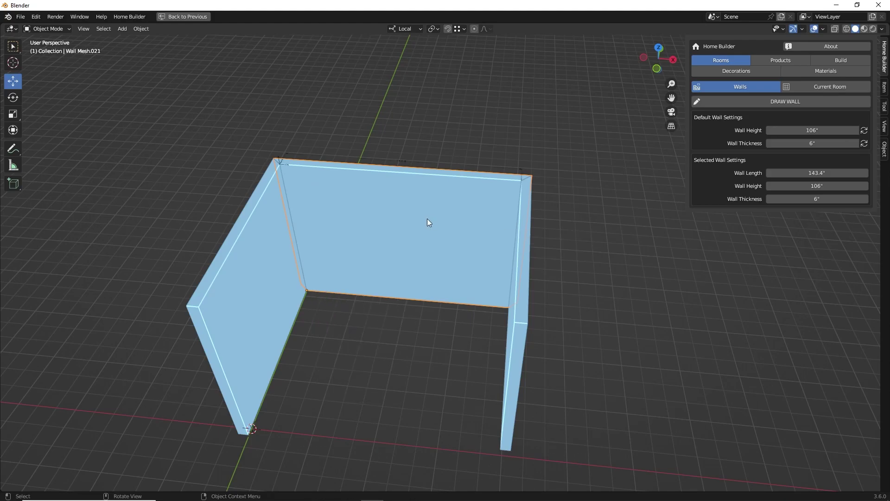
pyautogui.moveTo(428, 218); pyautogui.dragTo(404, 236, button='middle')
pyautogui.scroll(4, 399, 140)
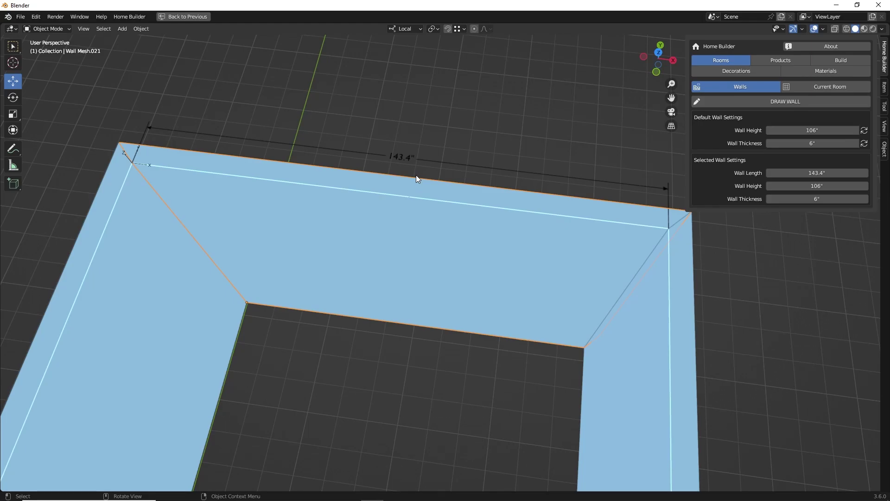
# Add a wall length dimension to the right-hand wall, working in top view
pyautogui.press('KP_7')
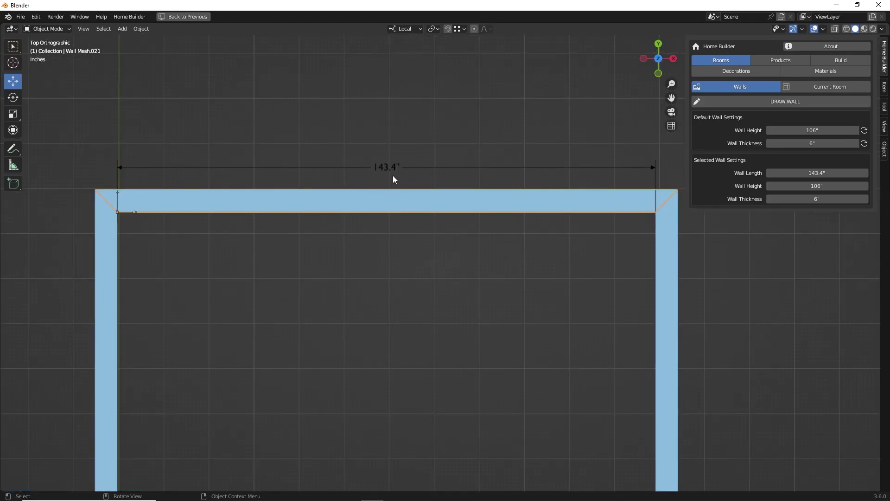
pyautogui.scroll(-5, 394, 179)
pyautogui.click(536, 254)
pyautogui.rightClick(419, 236)
pyautogui.moveTo(419, 236)
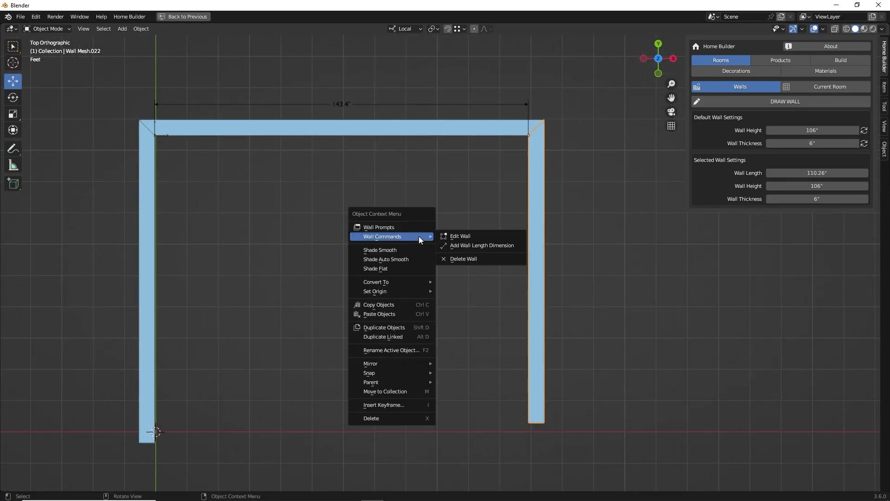
pyautogui.click(461, 245)
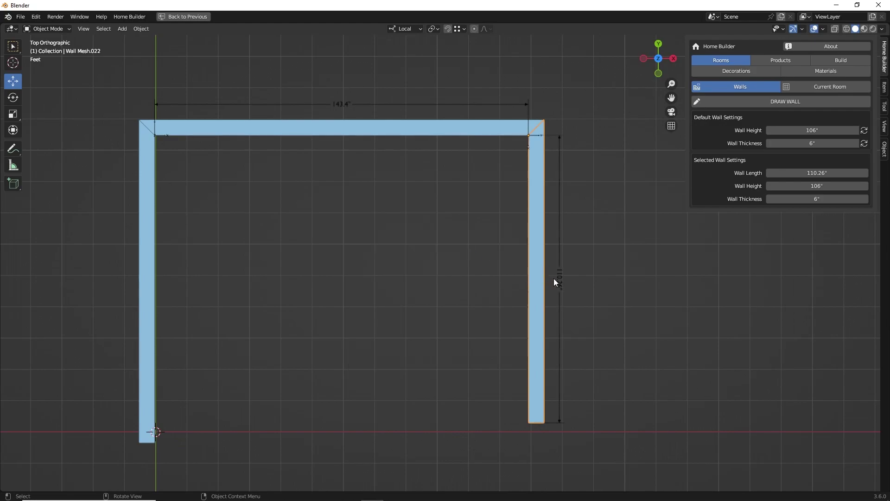
# In the back wall dimension's properties, set the leader length to 22.874", arrow height to 6.6811" and arrow length to 9.5811"
pyautogui.click(344, 106)
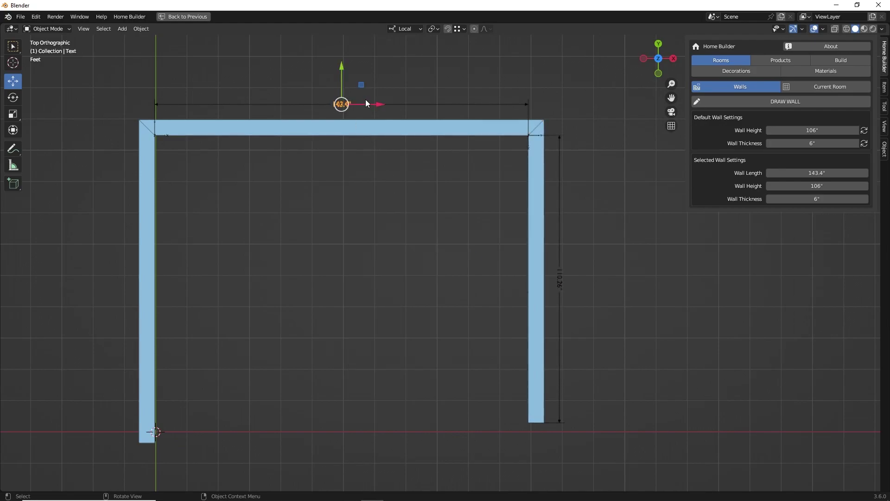
pyautogui.rightClick(382, 164)
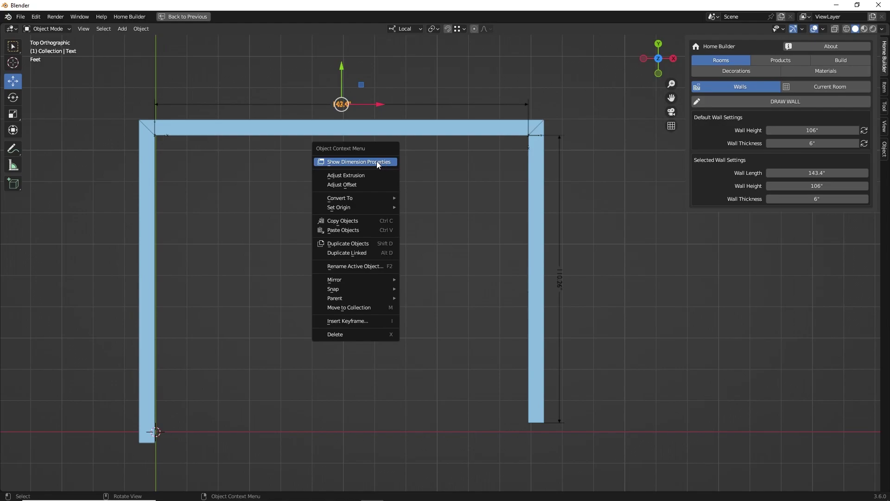
pyautogui.click(351, 162)
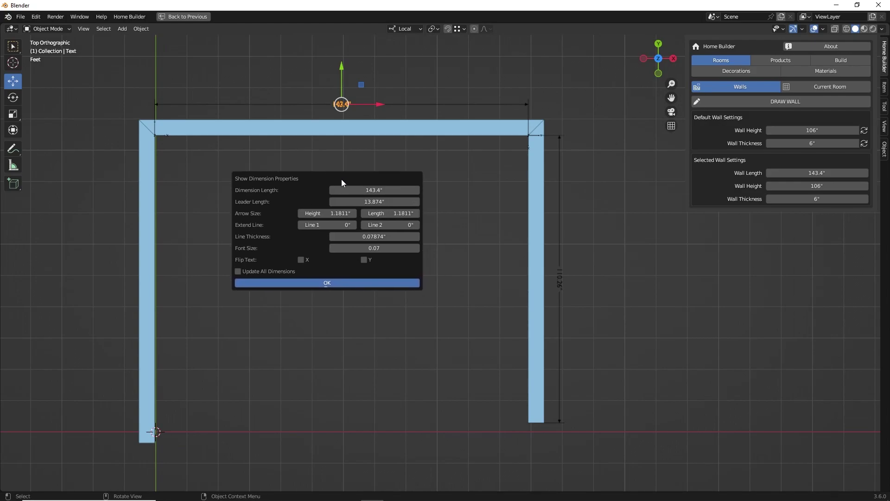
pyautogui.click(417, 202)
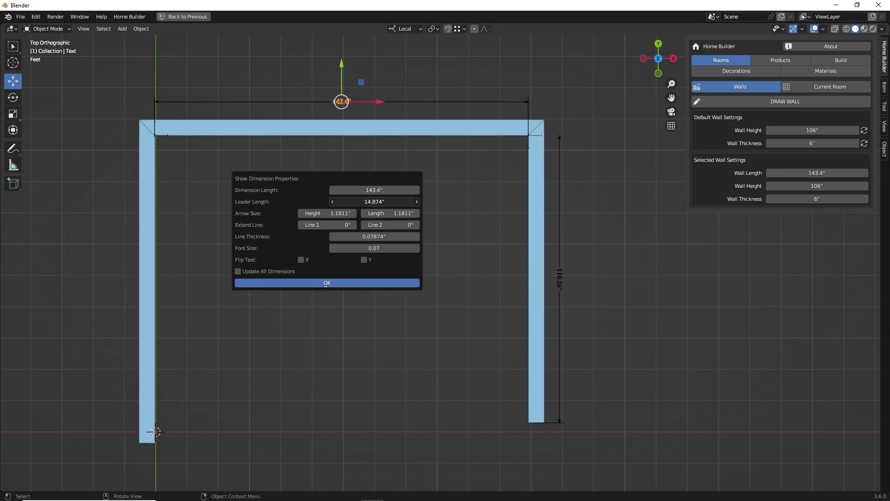
pyautogui.moveTo(417, 201); pyautogui.dragTo(431, 201)
pyautogui.keyDown('shift'); pyautogui.moveTo(343, 214); pyautogui.dragTo(409, 213); pyautogui.keyUp('shift')
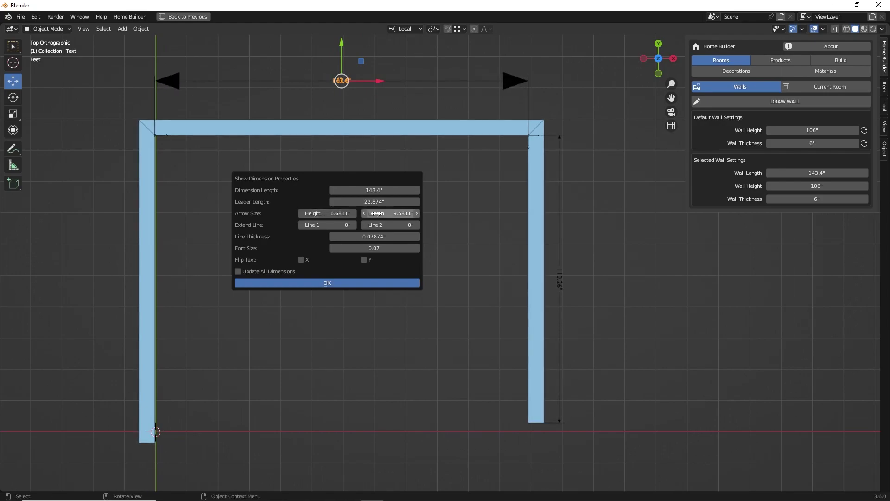
# Set the dimension's line thickness to 0.47874" and font size to 0.18, and apply the properties to all dimensions
pyautogui.moveTo(374, 236)
pyautogui.mouseDown()
pyautogui.moveTo(403, 237)
pyautogui.moveTo(385, 248)
pyautogui.moveTo(395, 248)
pyautogui.moveTo(370, 247)
pyautogui.mouseUp()
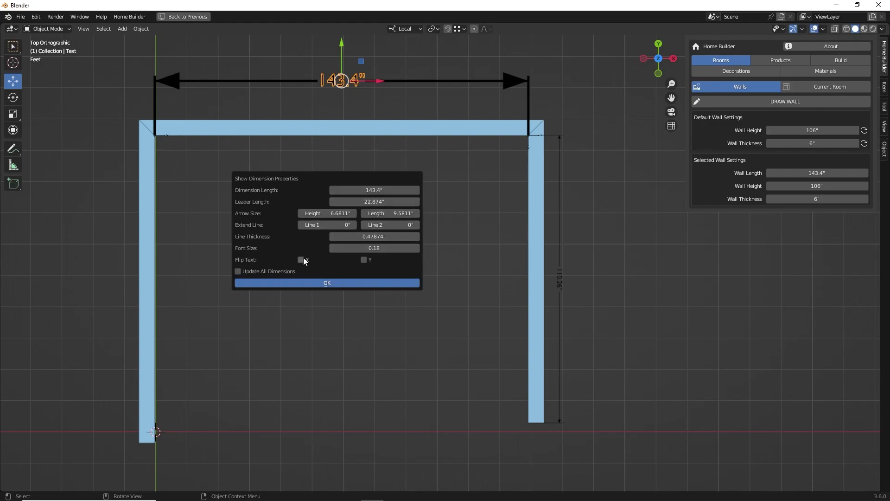
pyautogui.click(258, 271)
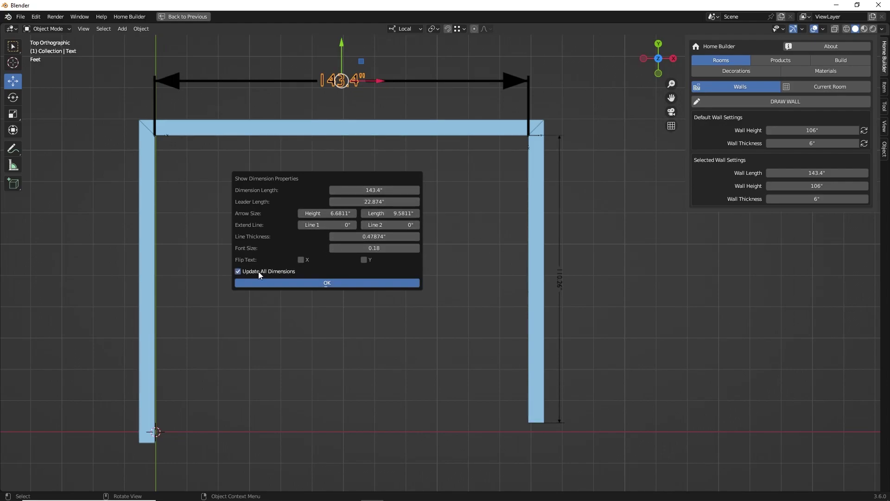
pyautogui.click(331, 282)
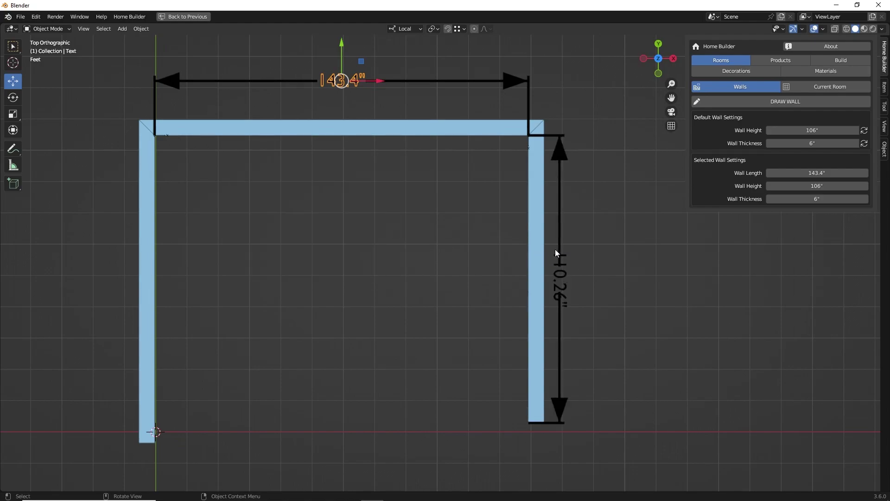
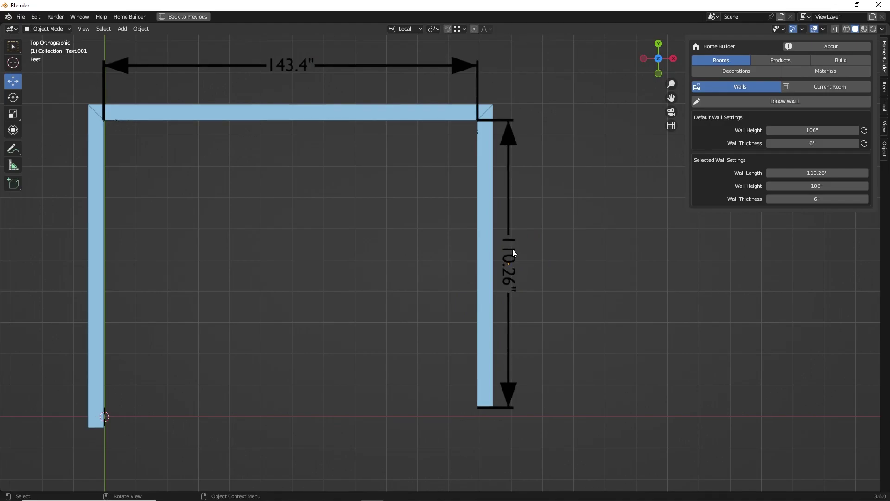
# Open the right-hand wall's mesh for editing with the Edit Wall command
pyautogui.scroll(2, 512, 247)
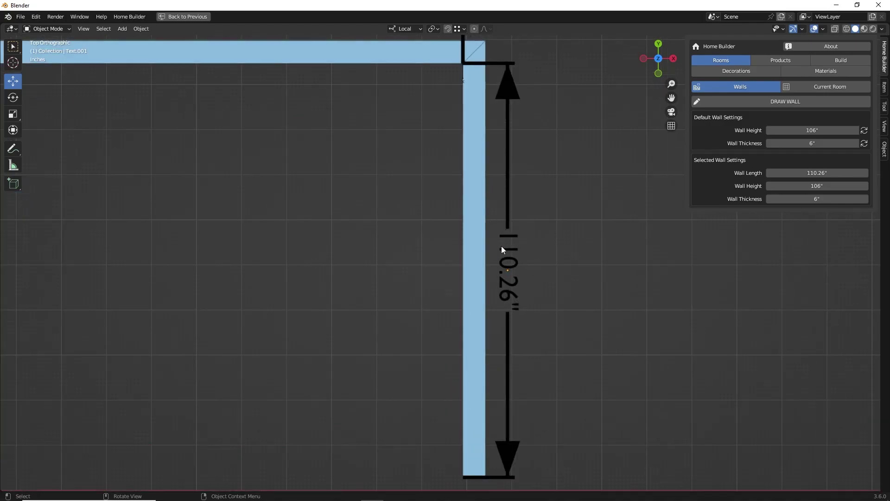
pyautogui.scroll(-4, 424, 255)
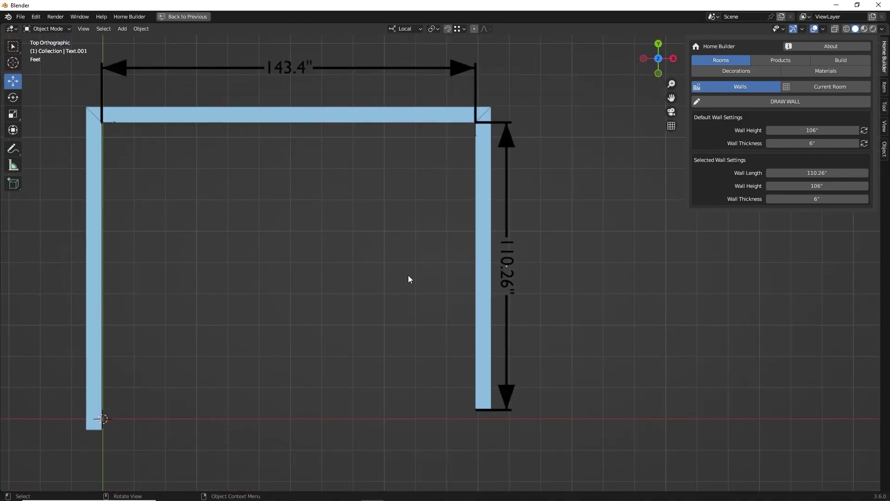
pyautogui.moveTo(409, 277); pyautogui.dragTo(462, 271, button='middle')
pyautogui.click(465, 259)
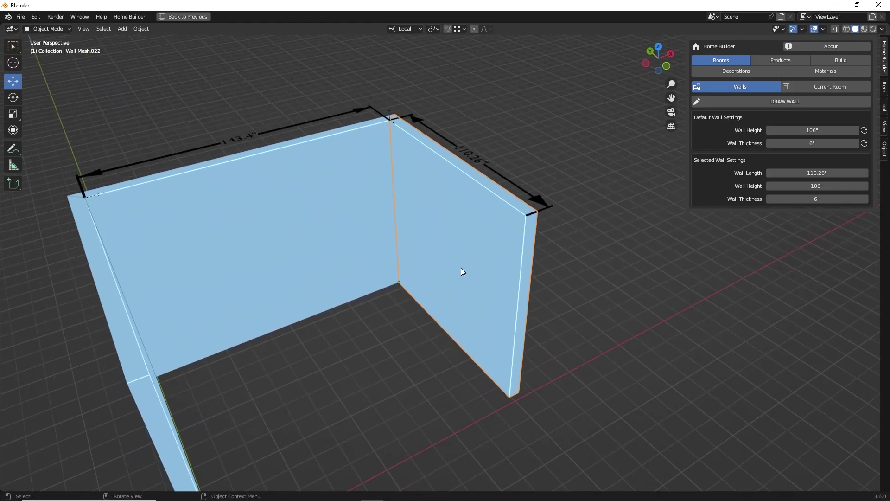
pyautogui.rightClick(461, 231)
pyautogui.moveTo(439, 228)
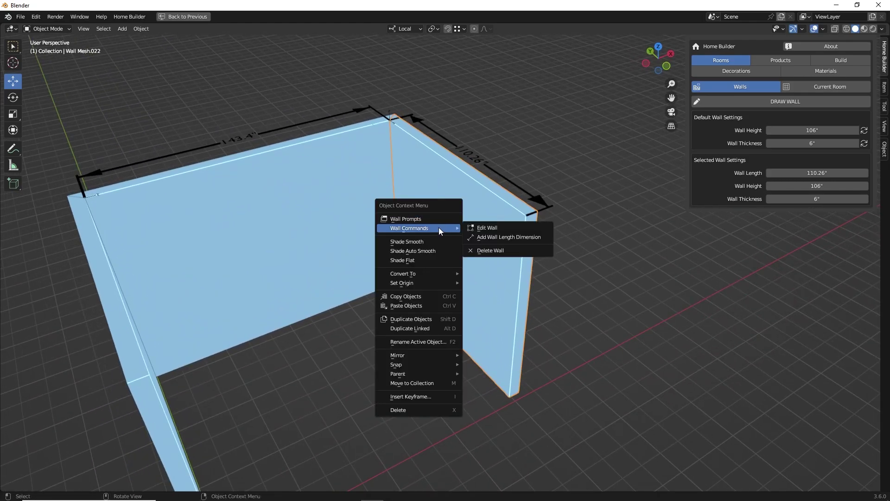
pyautogui.click(491, 227)
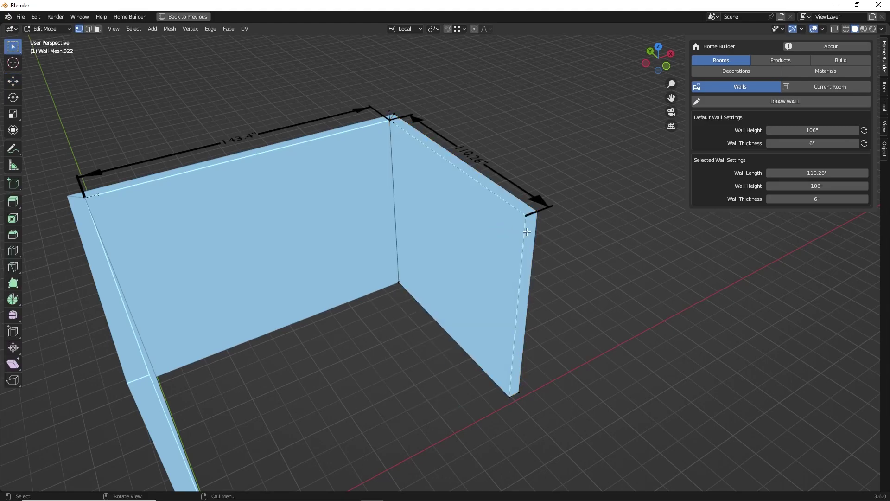
# Move the upper corner vertices at the right-hand wall's free end straight down so the wall's top edge slopes
pyautogui.moveTo(474, 208); pyautogui.dragTo(480, 223, button='middle')
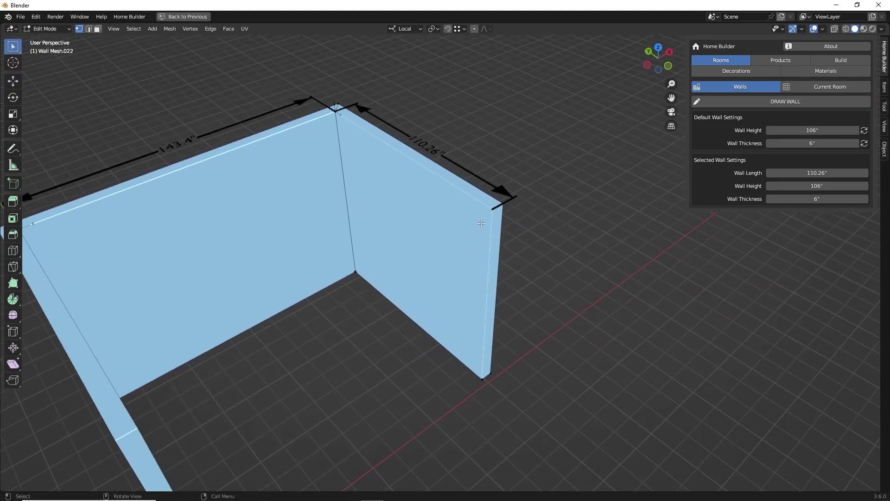
pyautogui.scroll(3, 506, 214)
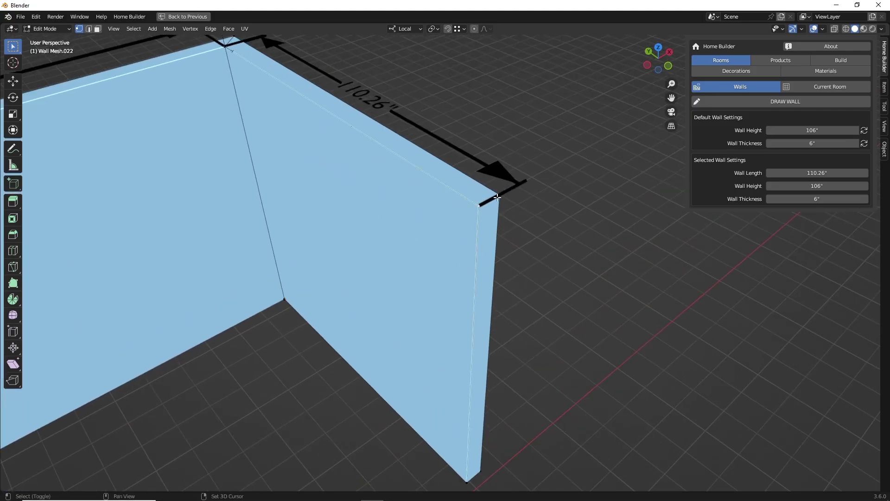
pyautogui.click(12, 82)
pyautogui.moveTo(491, 168); pyautogui.dragTo(482, 312)
pyautogui.moveTo(482, 312); pyautogui.dragTo(437, 265, button='middle')
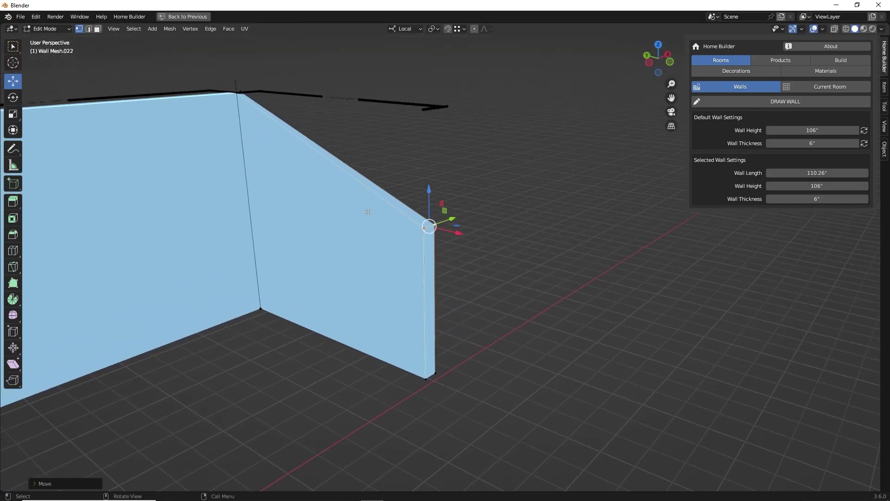
# Extrude the end face of the right-hand wall outward twice, adding two short segments to its free end
pyautogui.click(426, 278)
pyautogui.keyDown('shift'); pyautogui.moveTo(427, 278); pyautogui.dragTo(408, 267, button='middle'); pyautogui.keyUp('shift')
pyautogui.press('e')
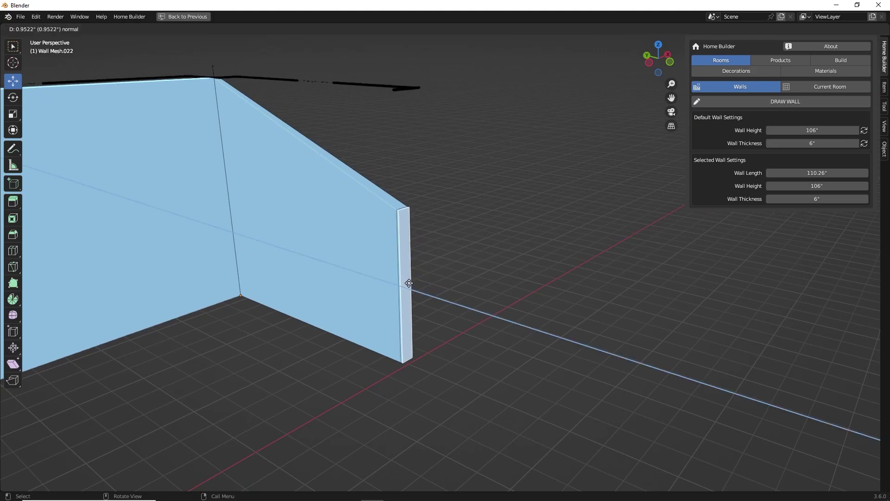
pyautogui.click(438, 292)
pyautogui.press('e')
pyautogui.click(480, 294)
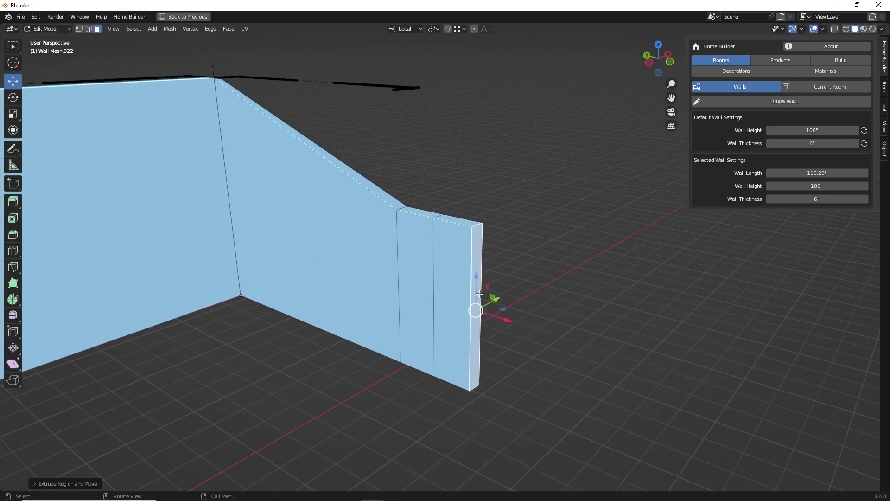
# Extrude the top face of the outermost wall segment upward into a raised block and return to Object Mode
pyautogui.click(464, 221)
pyautogui.press('e')
pyautogui.click(473, 181)
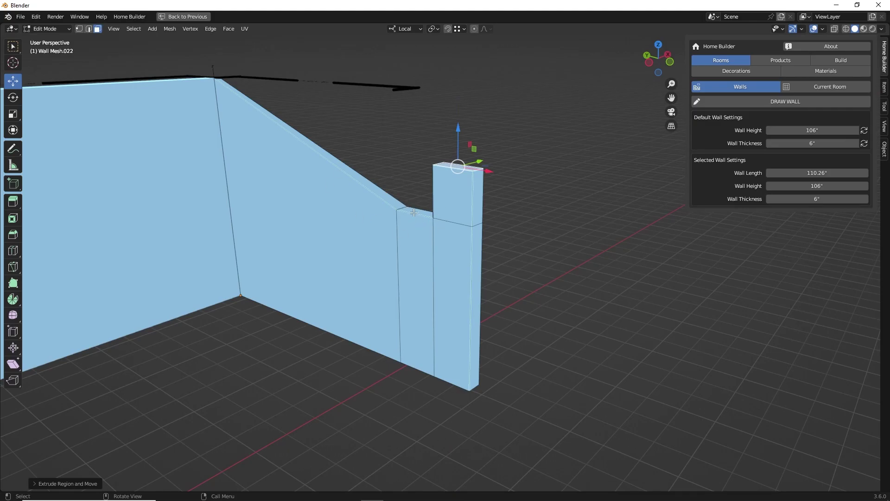
pyautogui.press('Tab')
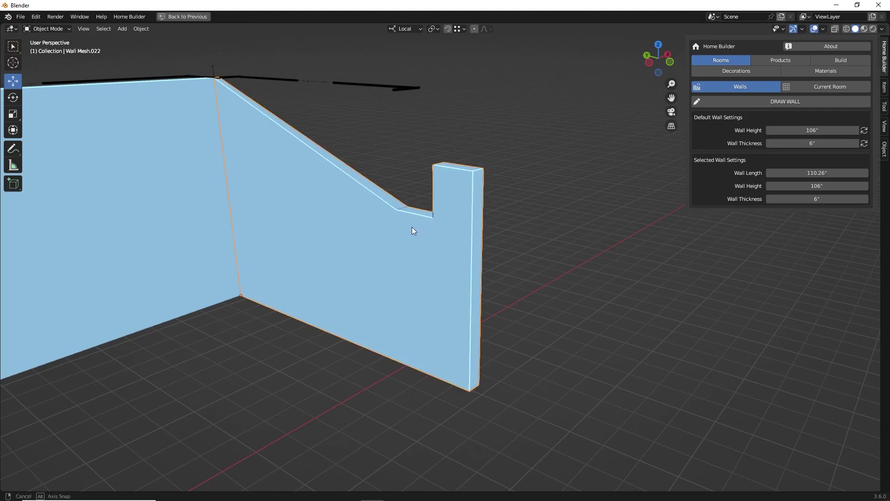
# Review the edited right-hand wall's size, location and room tools in its Wall Prompts
pyautogui.moveTo(412, 227)
pyautogui.mouseDown(button='middle')
pyautogui.moveTo(446, 246)
pyautogui.moveTo(407, 243)
pyautogui.mouseUp(button='middle')
pyautogui.rightClick(343, 238)
pyautogui.moveTo(368, 238)
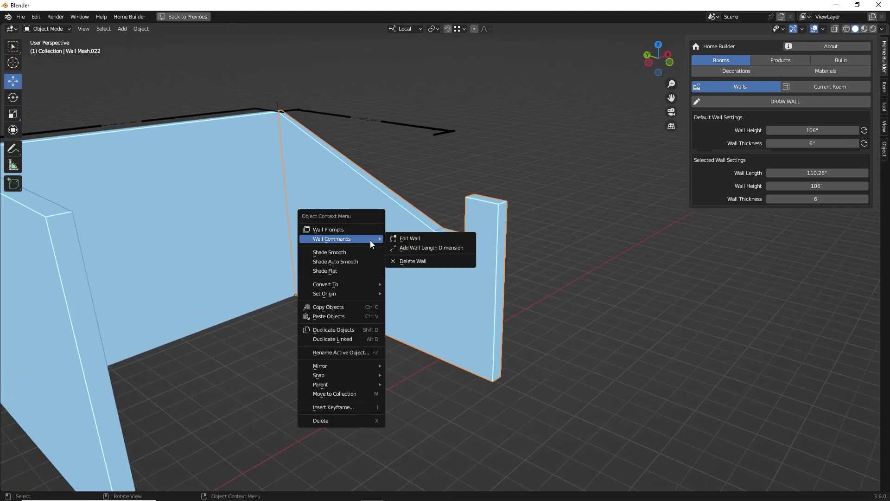
pyautogui.click(343, 229)
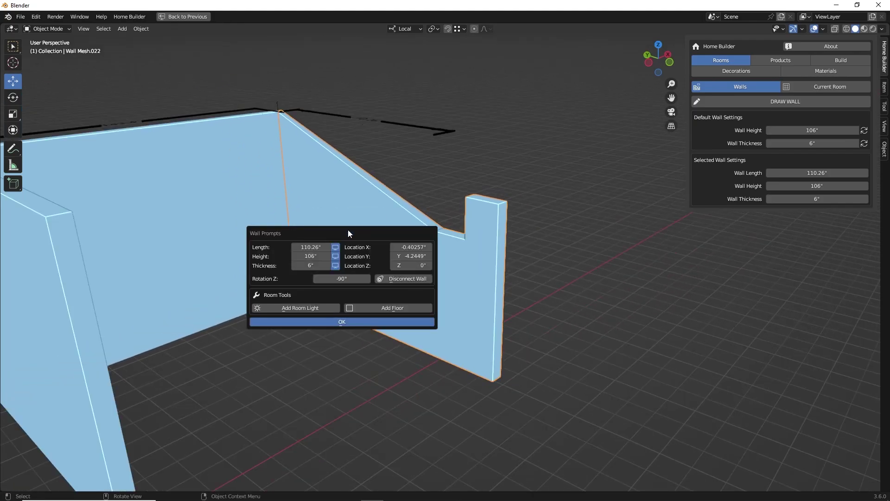
pyautogui.moveTo(349, 229); pyautogui.dragTo(221, 187)
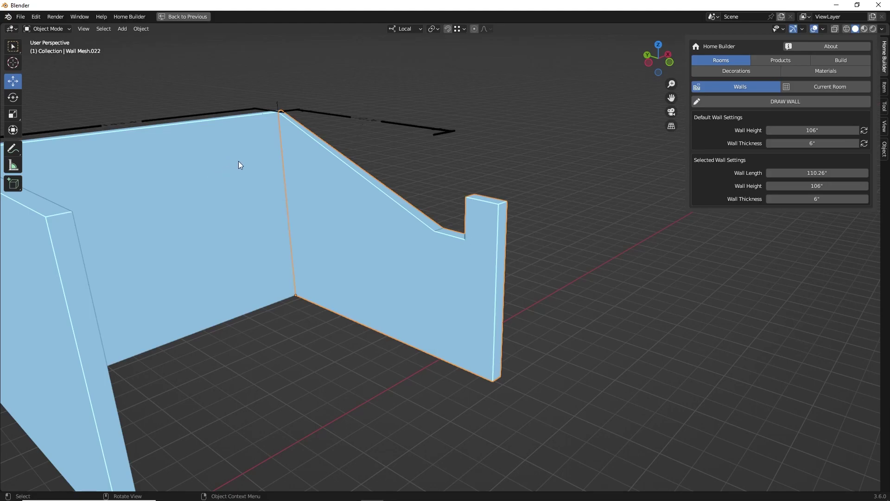
# Open the wall commands for the edited right-hand wall
pyautogui.moveTo(304, 244); pyautogui.dragTo(350, 249, button='middle')
pyautogui.rightClick(349, 208)
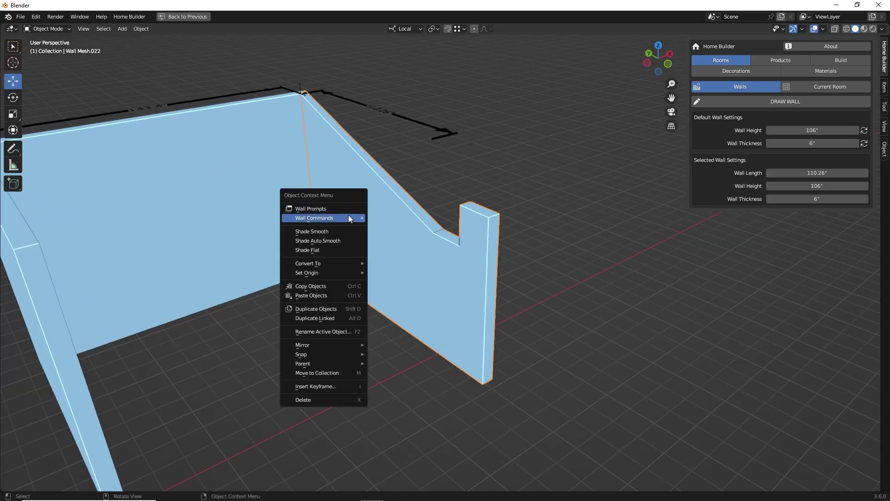
pyautogui.moveTo(357, 218)
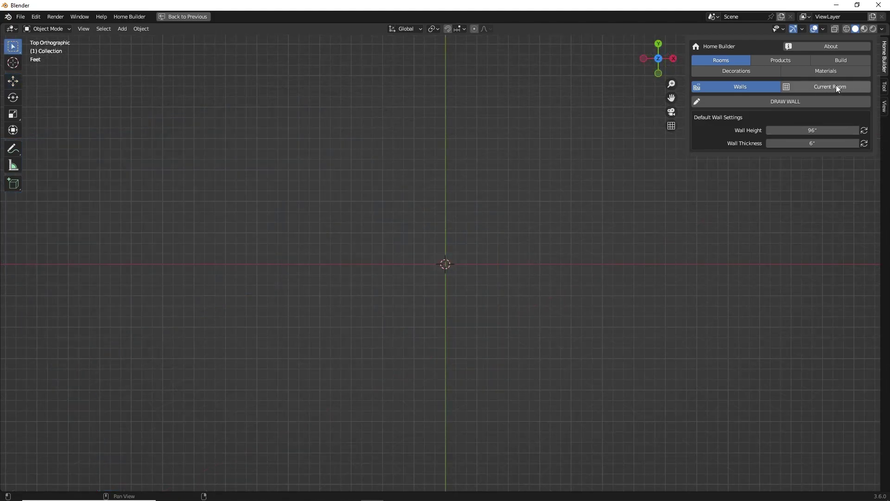
# In the empty scene, draw a 150" wall upward from the origin and a connecting 200" wall to its right
pyautogui.click(753, 101)
pyautogui.click(446, 261)
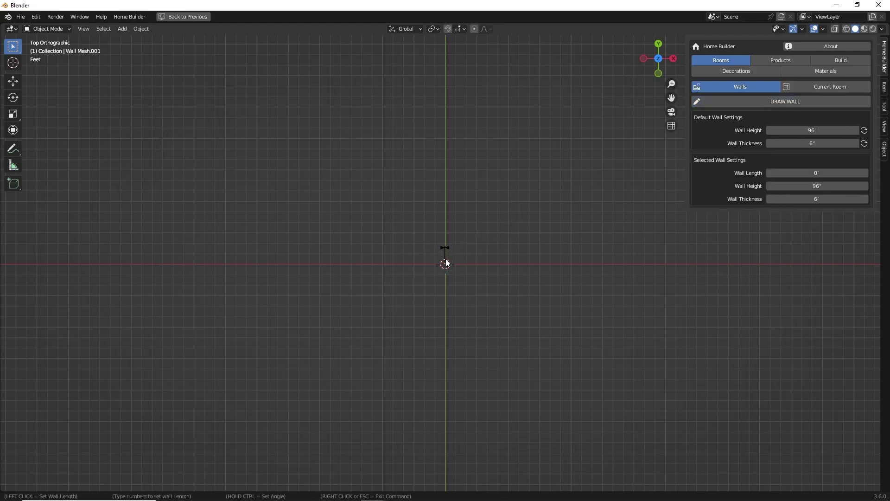
pyautogui.write('150')
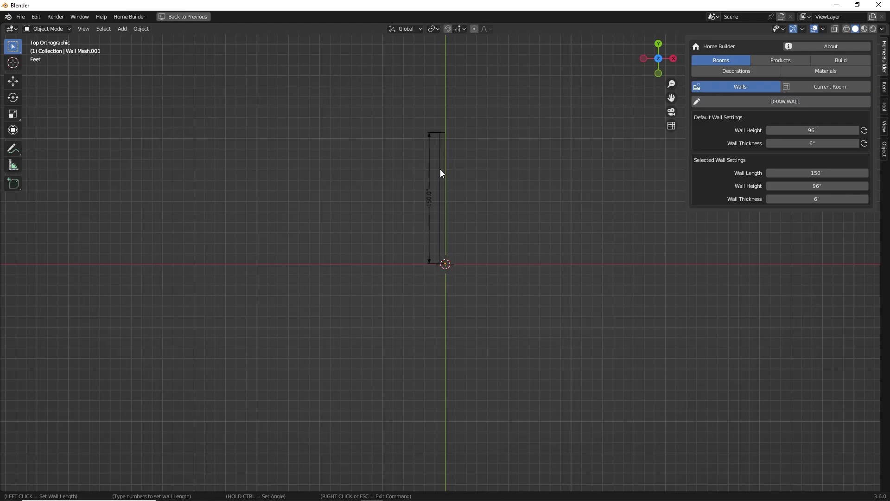
pyautogui.press('Return')
pyautogui.keyDown('shift'); pyautogui.moveTo(575, 147); pyautogui.dragTo(469, 151, button='middle'); pyautogui.keyUp('shift')
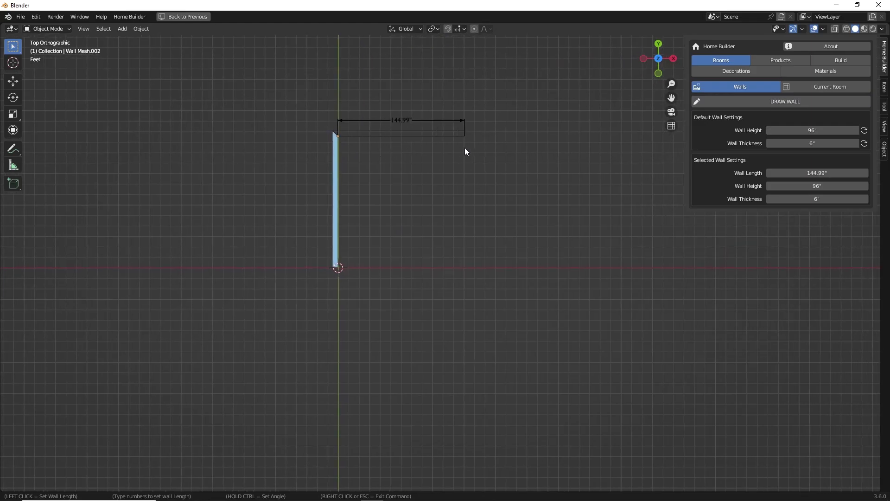
pyautogui.write('200')
pyautogui.press('Return')
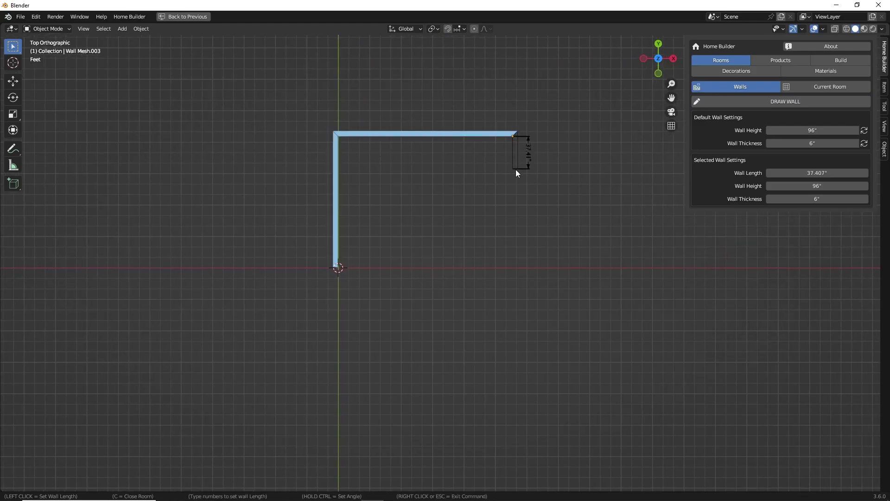
# Continue the wall run 50" down, 50" right and 100" down, and close the room back to its start
pyautogui.write('50')
pyautogui.press('Return')
pyautogui.write('50')
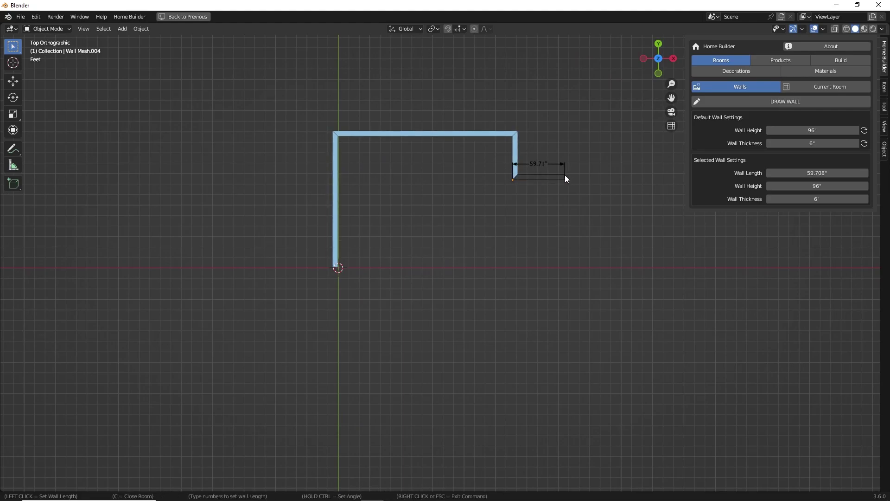
pyautogui.press('Return')
pyautogui.write('100')
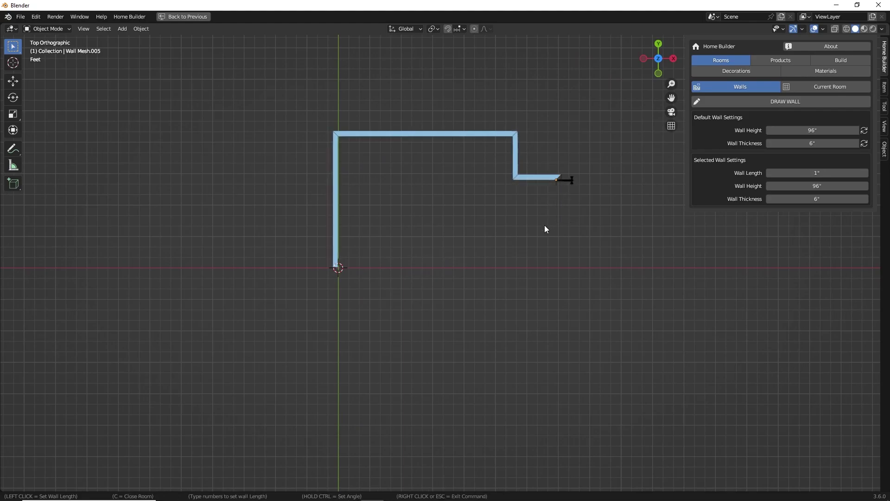
pyautogui.press('Return')
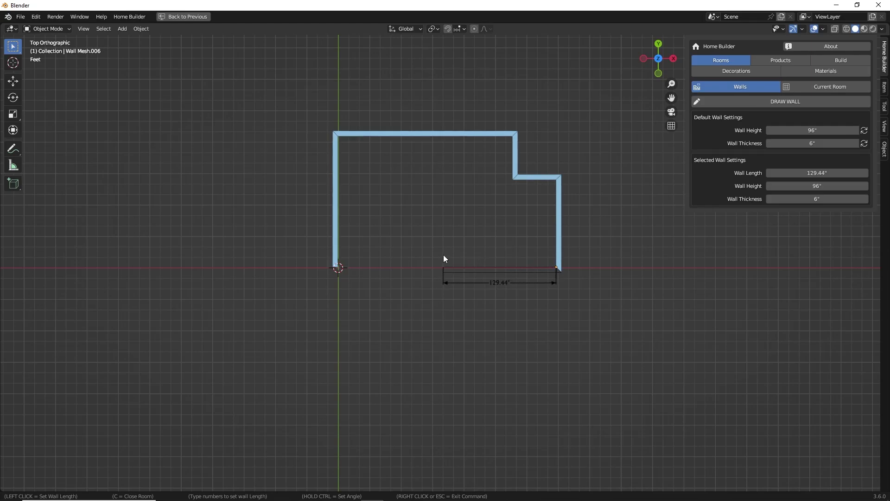
pyautogui.press('c')
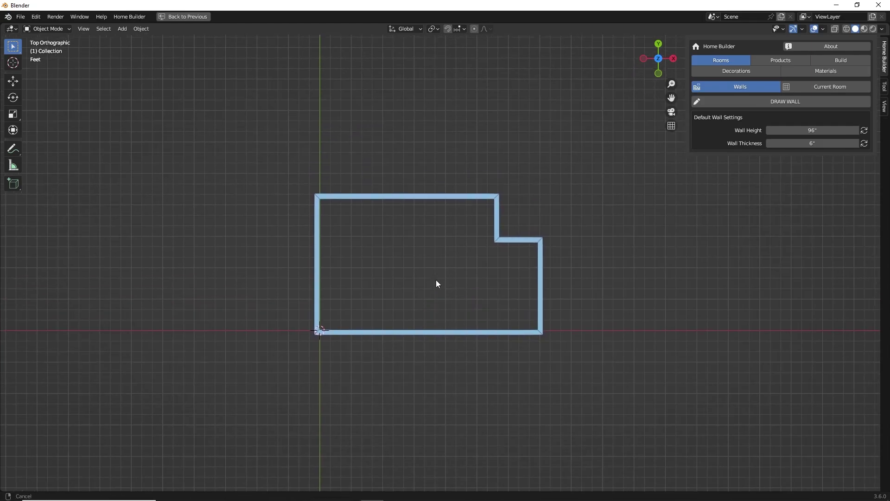
# Collect the walls of the current room and enlarge the wall list to fit every entry
pyautogui.moveTo(469, 288); pyautogui.dragTo(427, 233, button='middle')
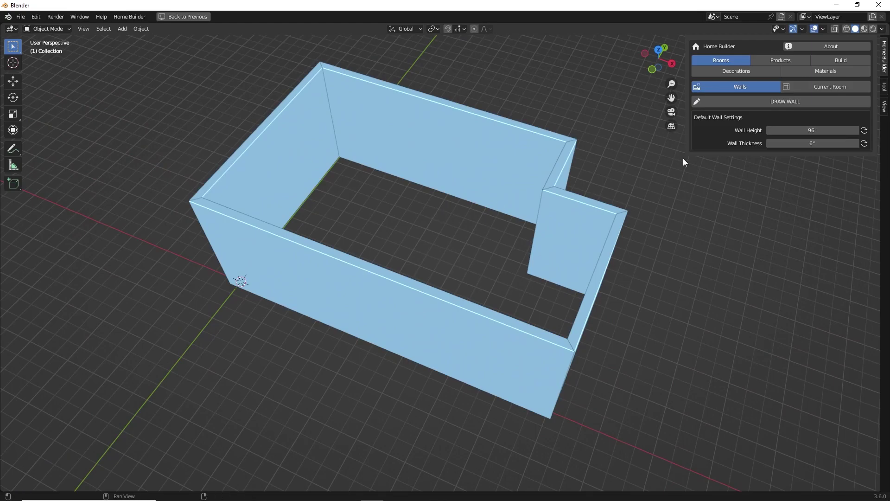
pyautogui.click(817, 86)
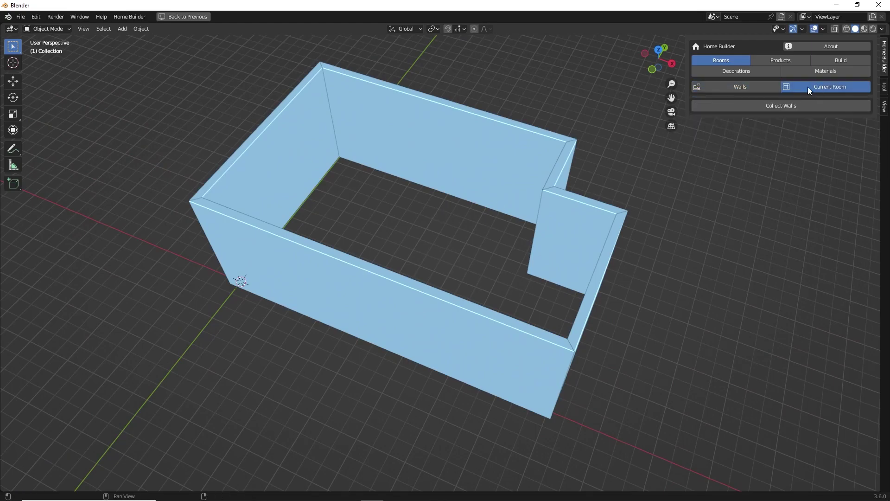
pyautogui.click(773, 105)
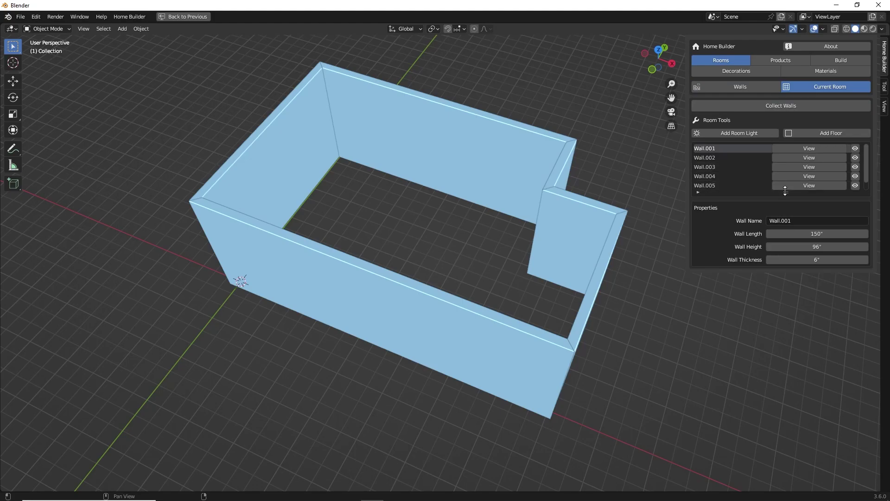
pyautogui.moveTo(786, 192); pyautogui.dragTo(785, 229)
# Highlight the listed walls one by one from Wall.002 to Wall.006, ending on Wall.003, to identify them in the room
pyautogui.click(722, 157)
pyautogui.click(722, 165)
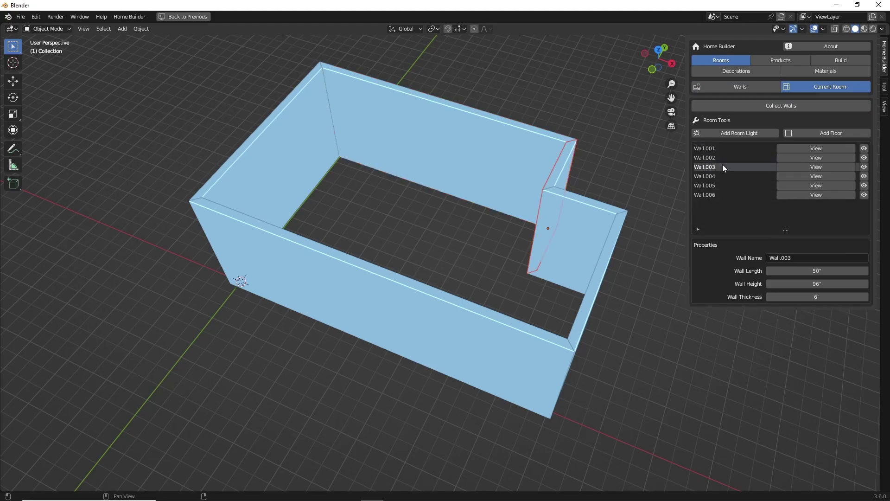
pyautogui.click(723, 176)
pyautogui.click(724, 185)
pyautogui.click(725, 190)
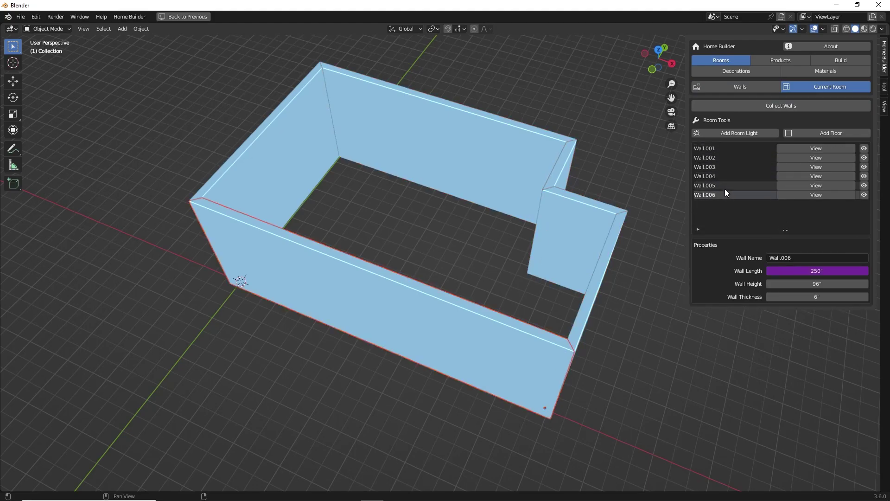
pyautogui.click(725, 175)
pyautogui.click(723, 166)
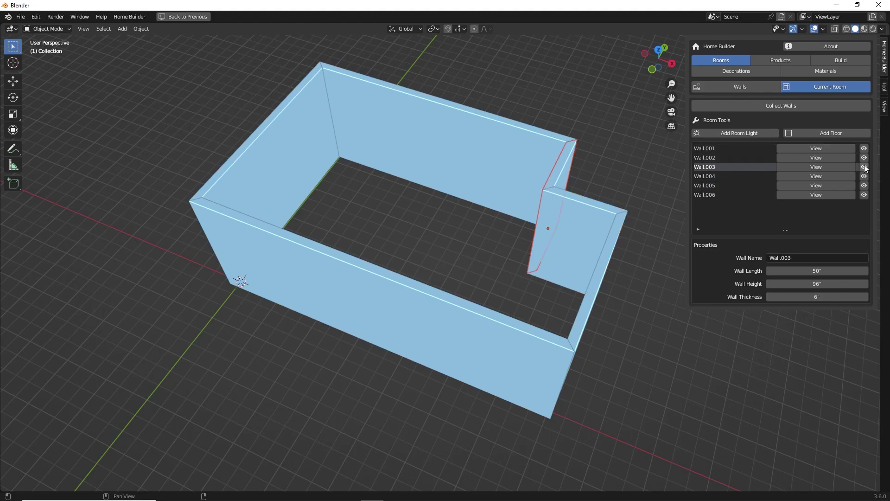
# Hide Wall.006, Wall.005, Wall.004 and Wall.003, leaving only the two walls of the first corner in view
pyautogui.click(863, 195)
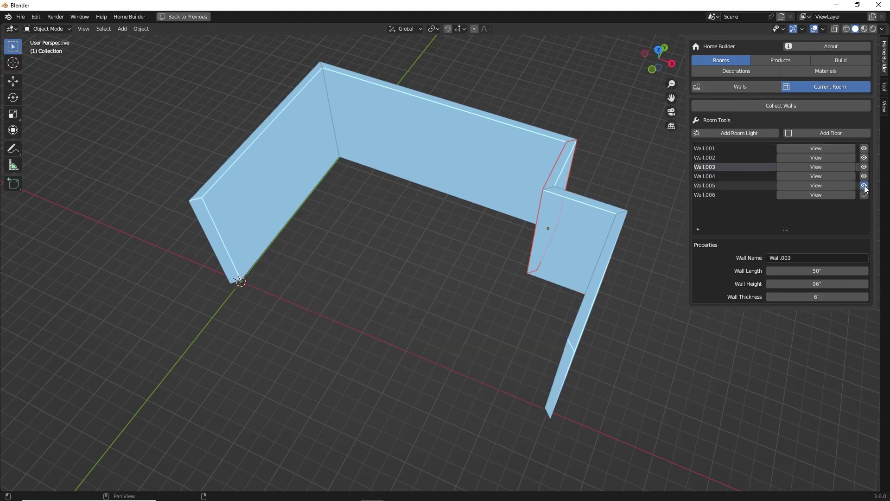
pyautogui.click(864, 186)
pyautogui.click(864, 177)
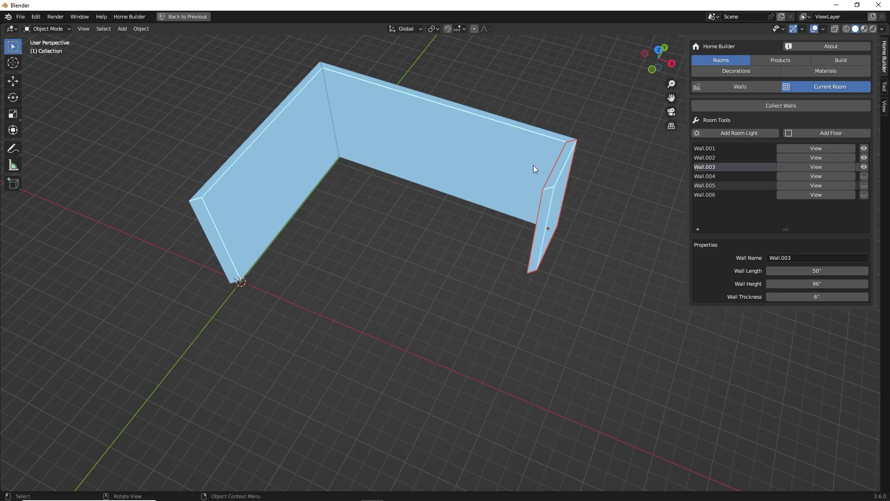
pyautogui.click(864, 167)
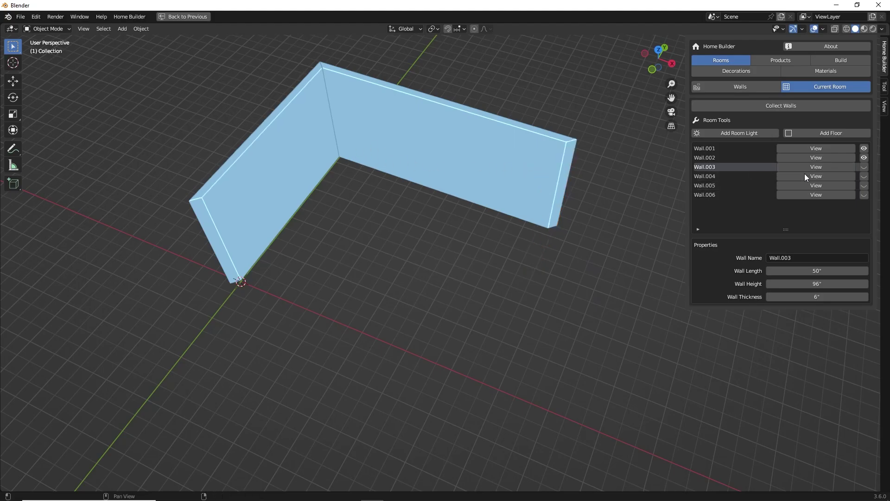
pyautogui.scroll(3, 325, 155)
pyautogui.moveTo(373, 177); pyautogui.dragTo(383, 216, button='middle')
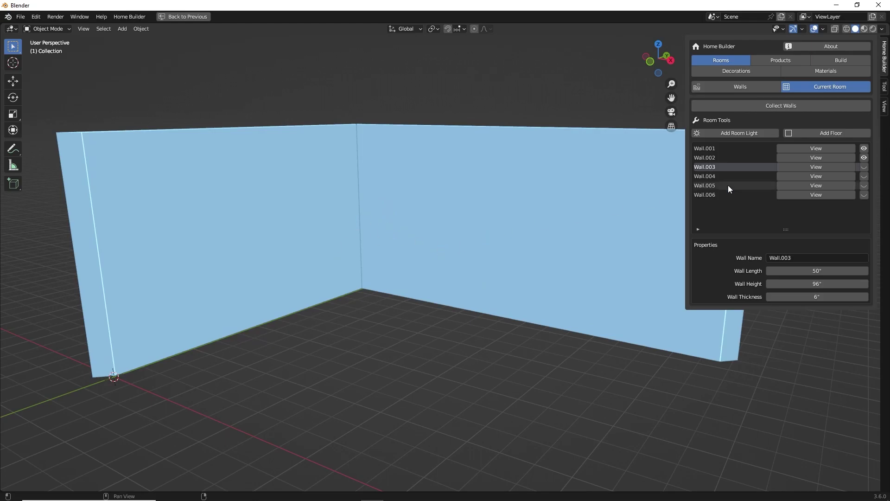
# Show Wall.003, Wall.004, Wall.005 and Wall.006 again
pyautogui.click(864, 167)
pyautogui.click(864, 176)
pyautogui.click(864, 186)
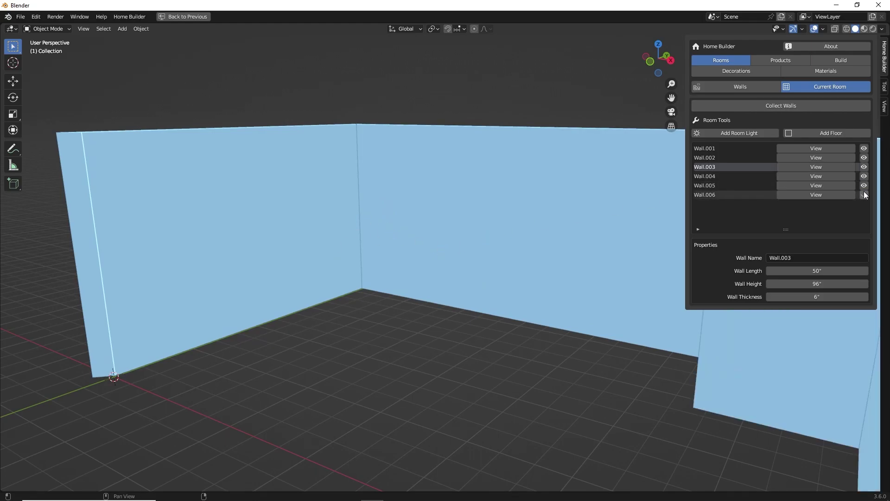
pyautogui.click(864, 195)
pyautogui.moveTo(532, 190); pyautogui.dragTo(468, 213, button='middle')
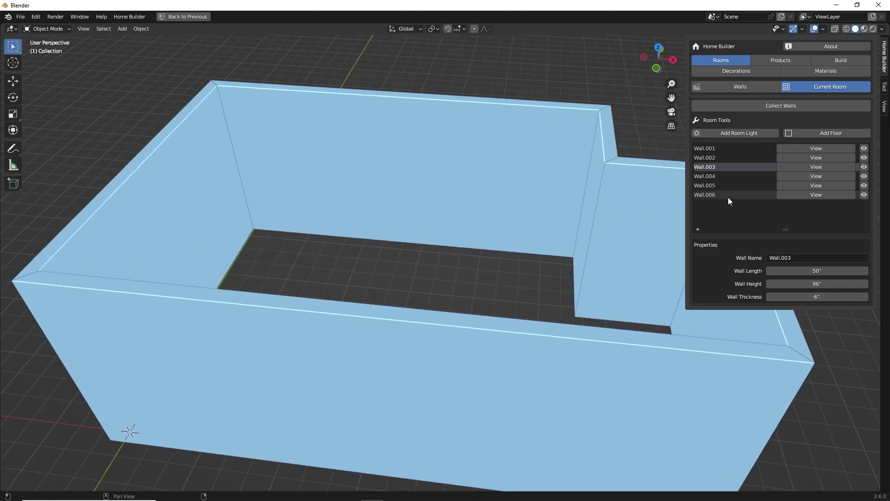
# Isolate Wall.002 in a straight-on elevation view
pyautogui.click(708, 157)
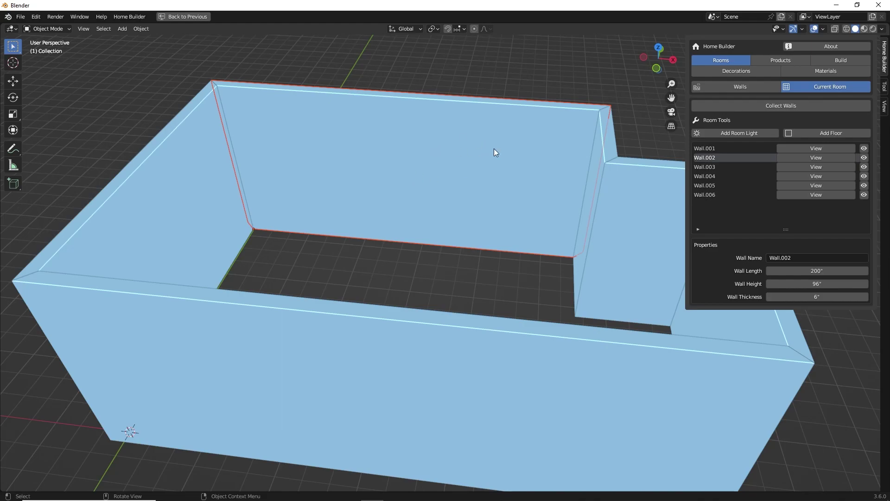
pyautogui.click(813, 158)
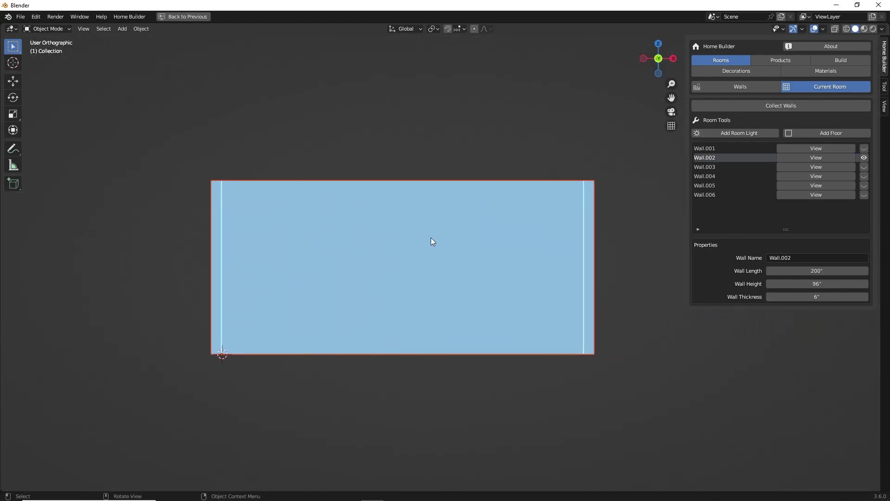
pyautogui.scroll(1, 431, 238)
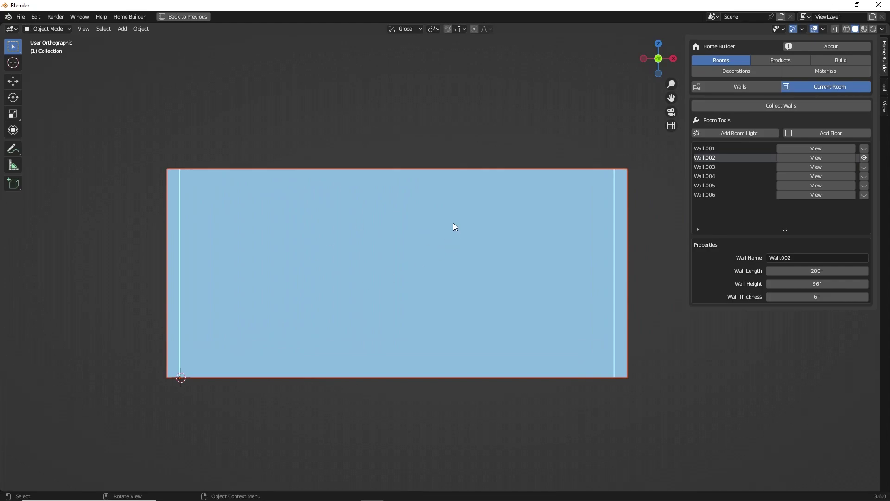
# Place a Base 1 Door cabinet at the left end of Wall.002 and a Base 1 Door 1 Drawer cabinet beside it
pyautogui.click(784, 61)
pyautogui.click(730, 114)
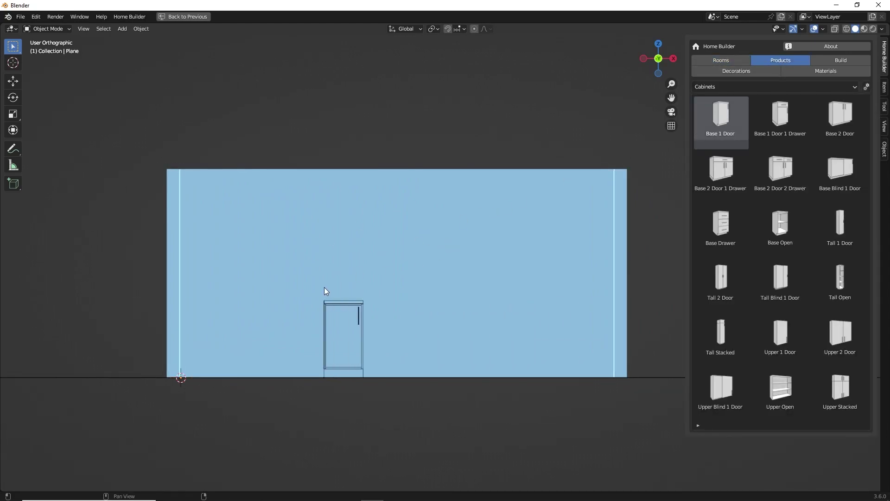
pyautogui.click(195, 342)
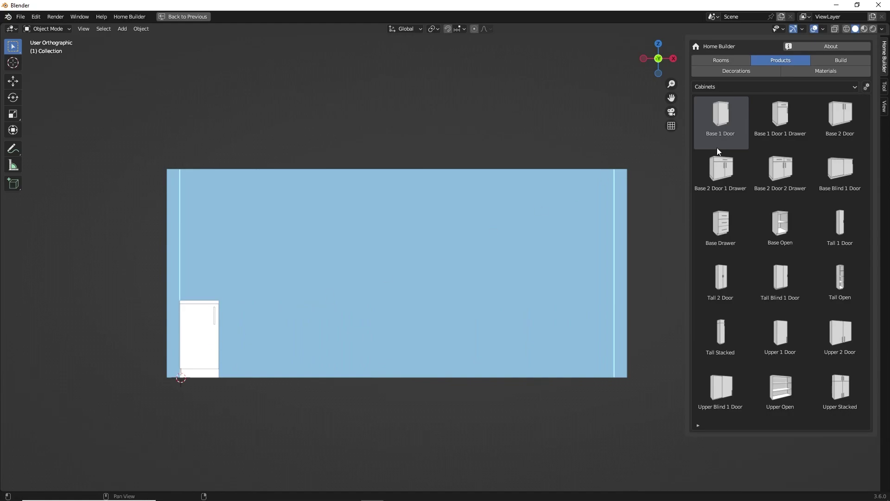
pyautogui.click(777, 116)
pyautogui.click(234, 333)
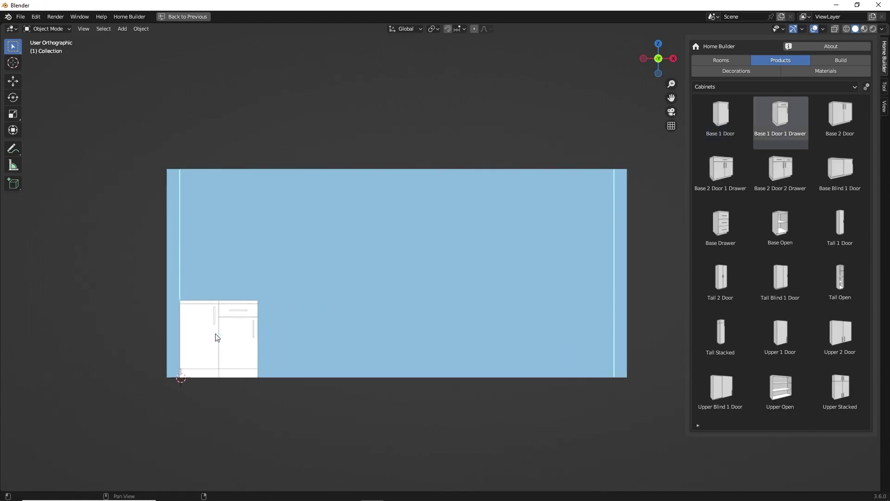
# Add a Base Drawer cabinet and a Tall 2 Door cabinet to the right end of the cabinet run
pyautogui.click(718, 224)
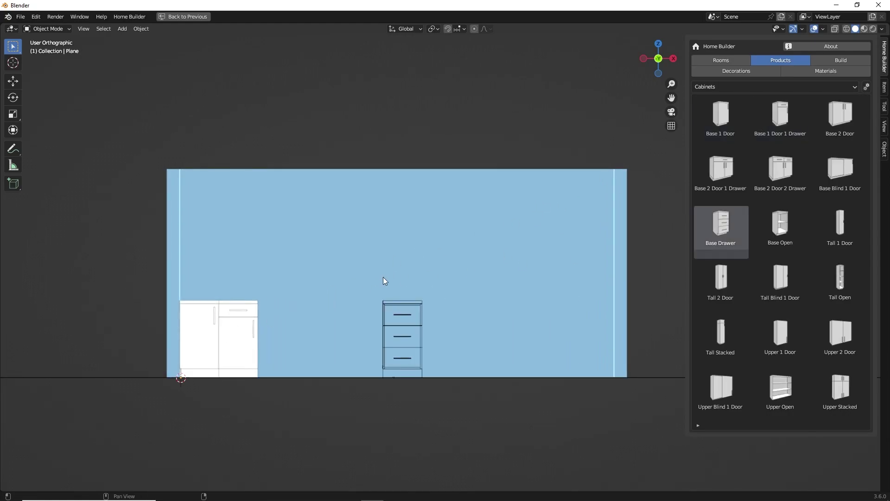
pyautogui.click(255, 336)
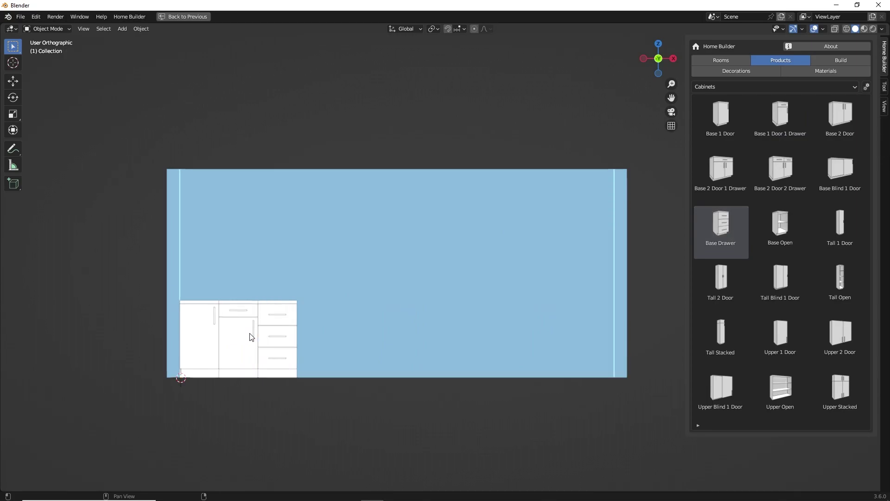
pyautogui.click(719, 277)
pyautogui.click(294, 329)
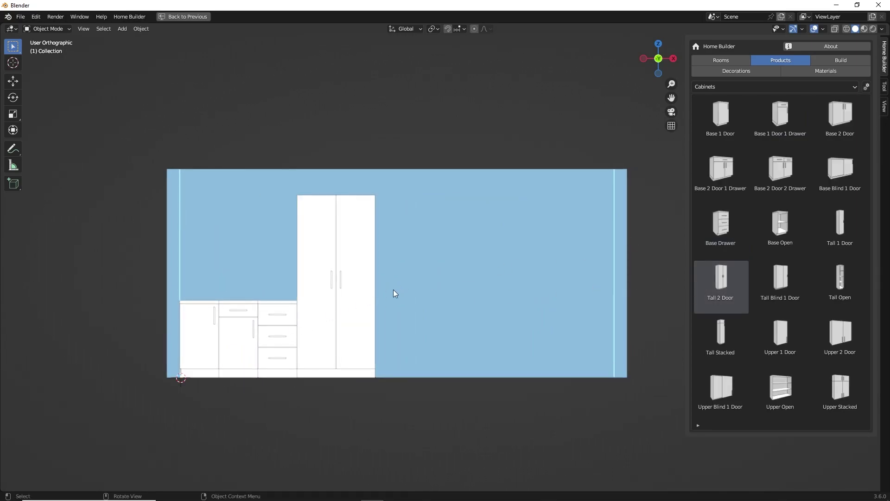
pyautogui.moveTo(338, 300); pyautogui.dragTo(375, 321, button='middle')
pyautogui.moveTo(481, 243); pyautogui.dragTo(468, 286, button='middle')
# Show all the hidden walls again around Wall.002 and its cabinets
pyautogui.click(721, 61)
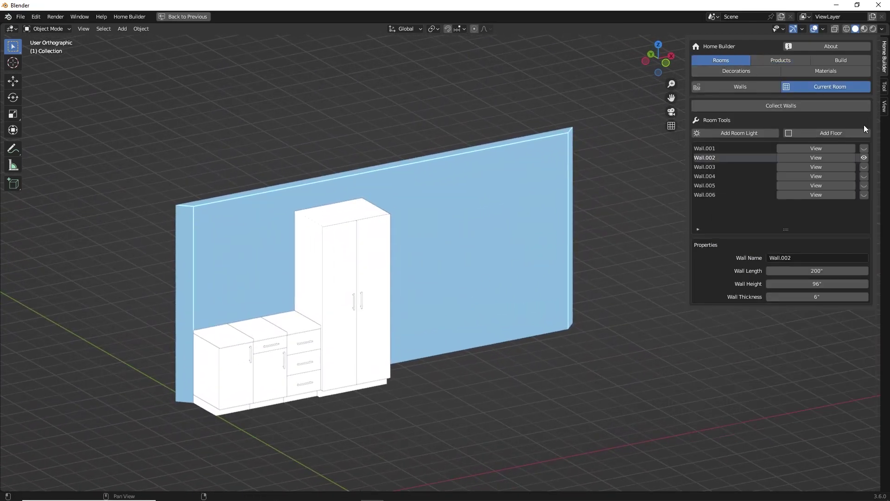
pyautogui.click(864, 158)
pyautogui.click(864, 167)
pyautogui.click(864, 176)
pyautogui.click(864, 185)
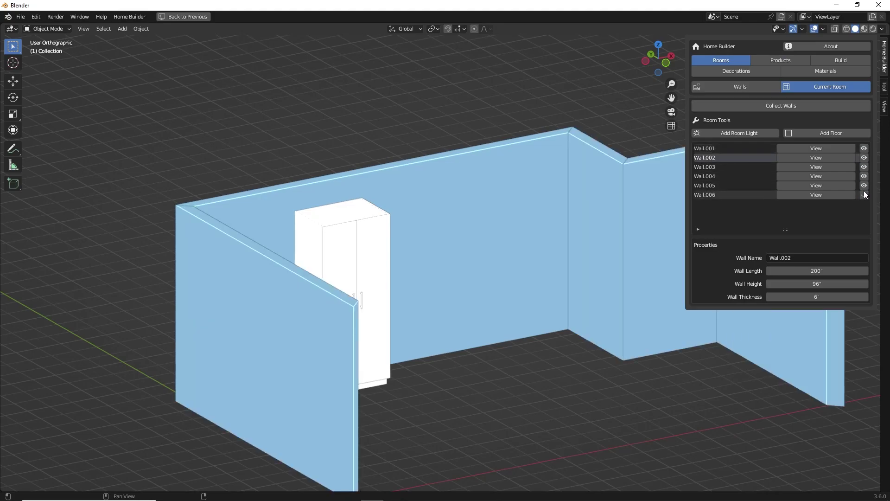
pyautogui.click(863, 195)
pyautogui.moveTo(581, 179); pyautogui.dragTo(521, 201, button='middle')
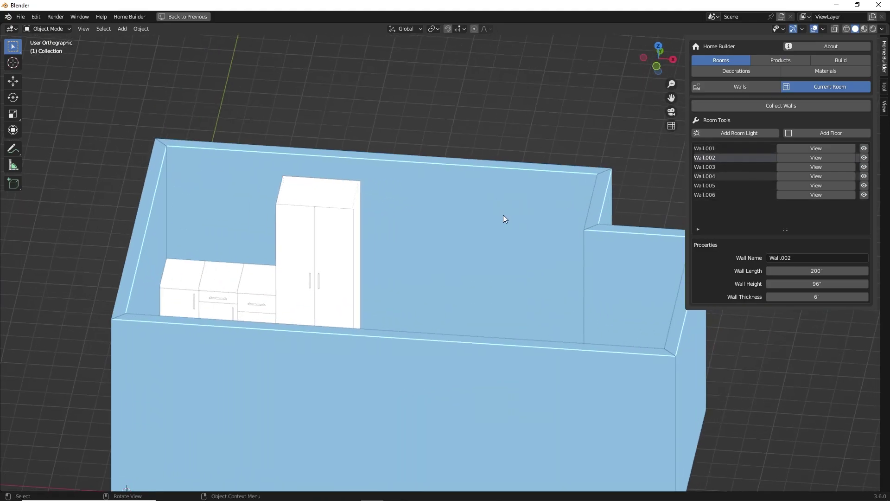
pyautogui.moveTo(467, 256); pyautogui.dragTo(399, 238, button='middle')
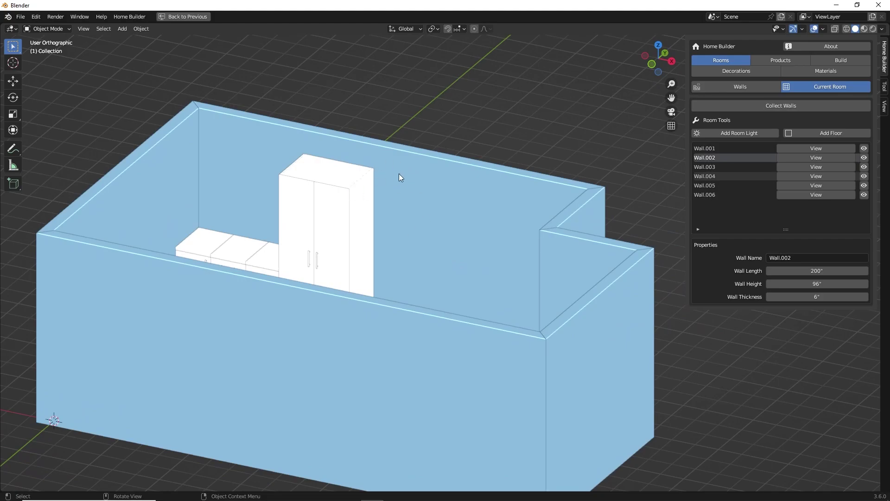
# Toggle between orthographic and perspective projection, ending with the room in perspective
pyautogui.click(671, 129)
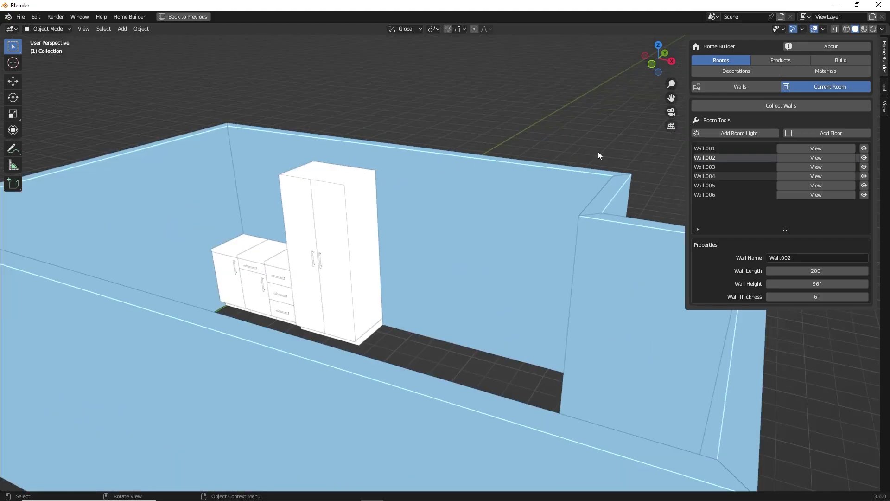
pyautogui.click(671, 127)
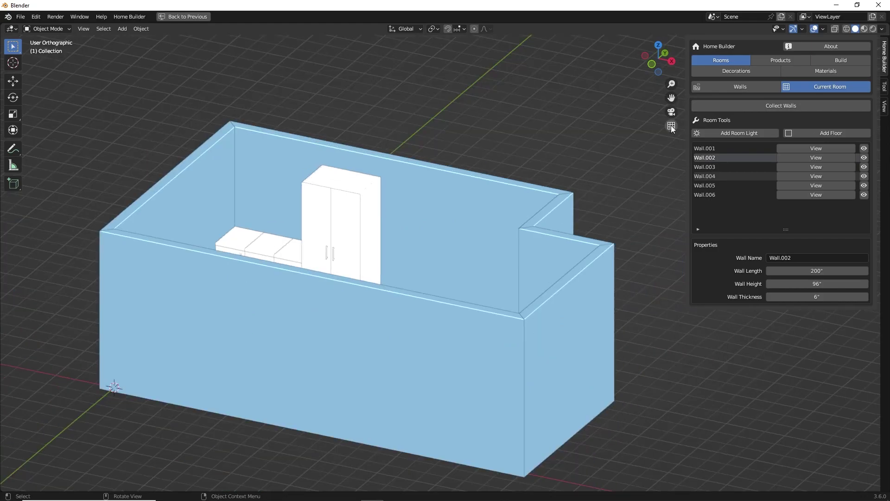
pyautogui.click(671, 128)
pyautogui.moveTo(395, 227); pyautogui.dragTo(449, 242, button='middle')
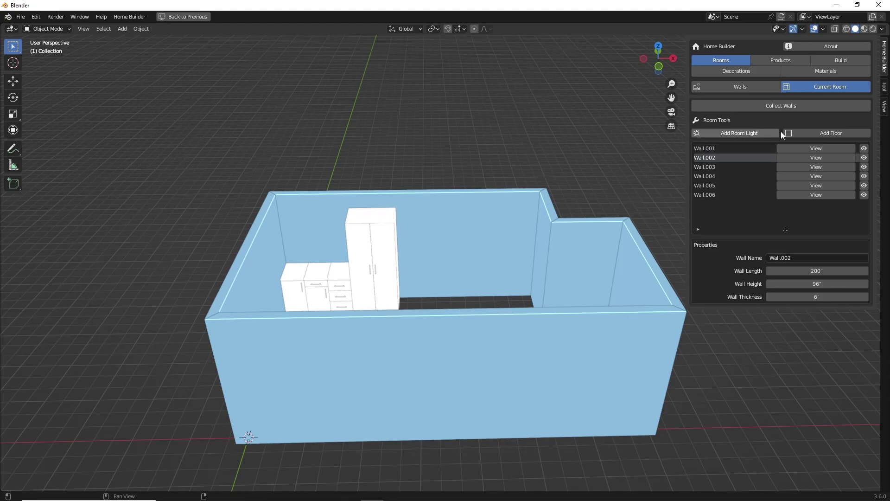
# Add a floor to the walled room and select it
pyautogui.moveTo(635, 199); pyautogui.dragTo(807, 135, button='middle')
pyautogui.click(809, 134)
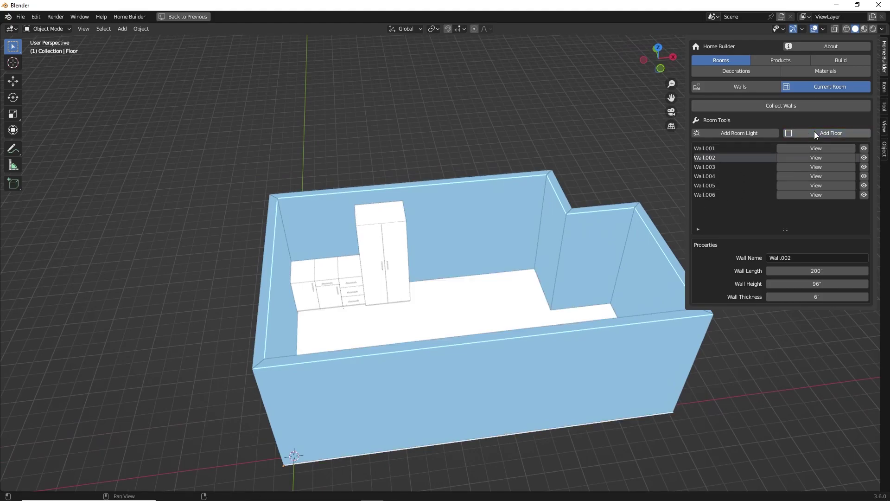
pyautogui.click(484, 303)
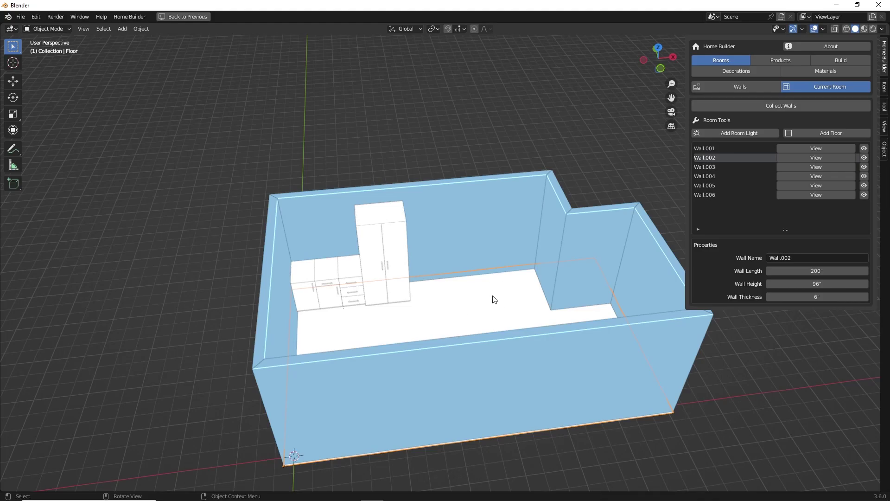
# In top view, edit the floor mesh and move its right edge inward along X to line up with the wall at the notch
pyautogui.press('KP_7')
pyautogui.keyDown('shift'); pyautogui.moveTo(493, 298); pyautogui.dragTo(426, 274, button='middle'); pyautogui.keyUp('shift')
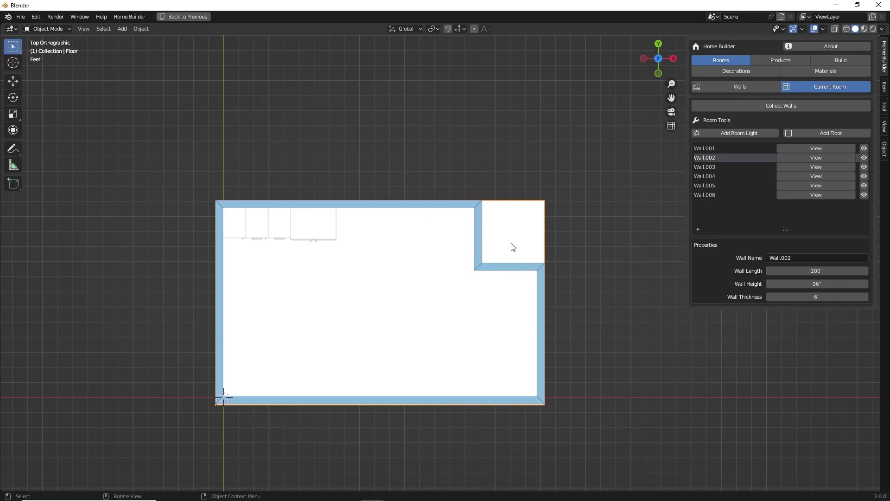
pyautogui.press('Tab')
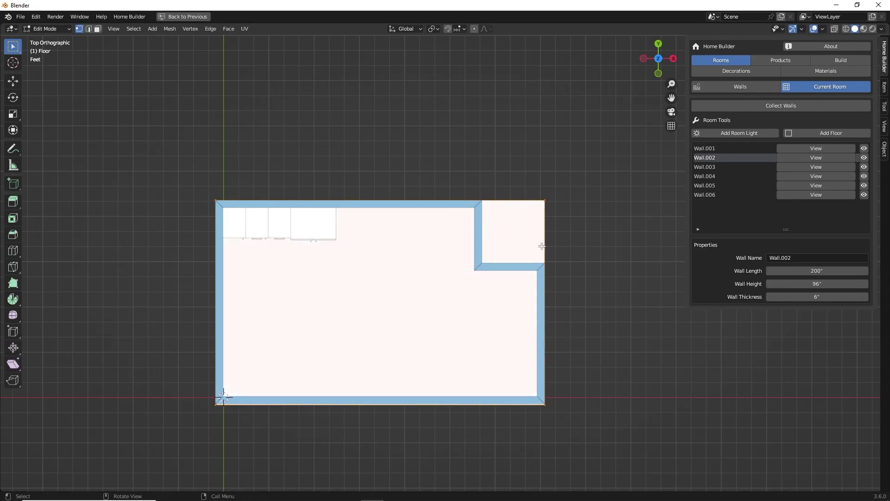
pyautogui.click(545, 246)
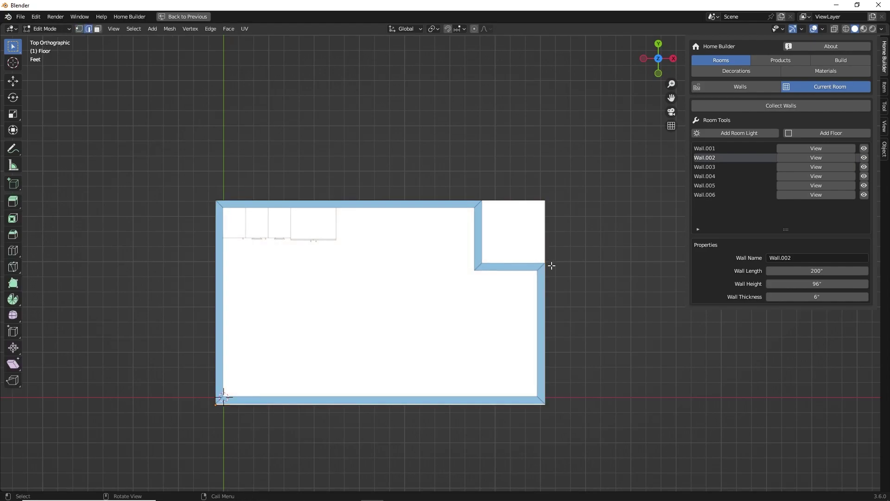
pyautogui.press('g')
pyautogui.press('x')
pyautogui.click(487, 272)
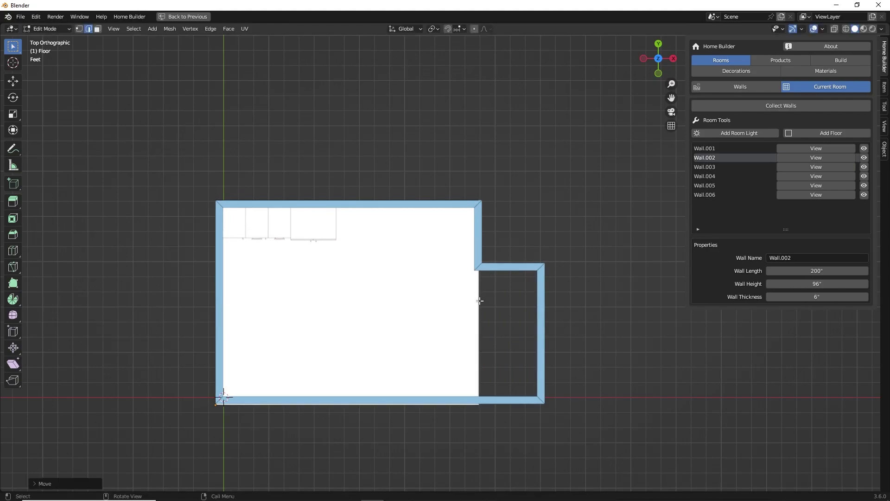
# Loop cut the floor horizontally and slide the cut up to the level of the notch's horizontal wall
pyautogui.hotkey('ctrl', 'r')
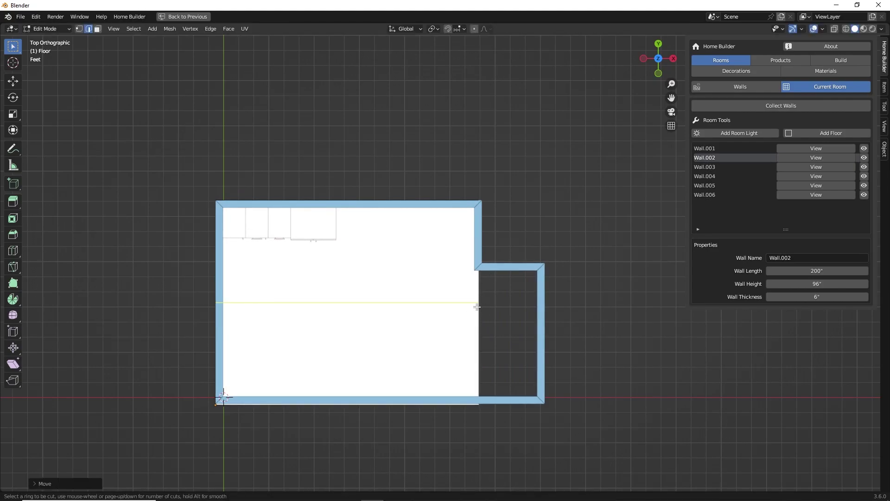
pyautogui.click(477, 307)
pyautogui.click(479, 271)
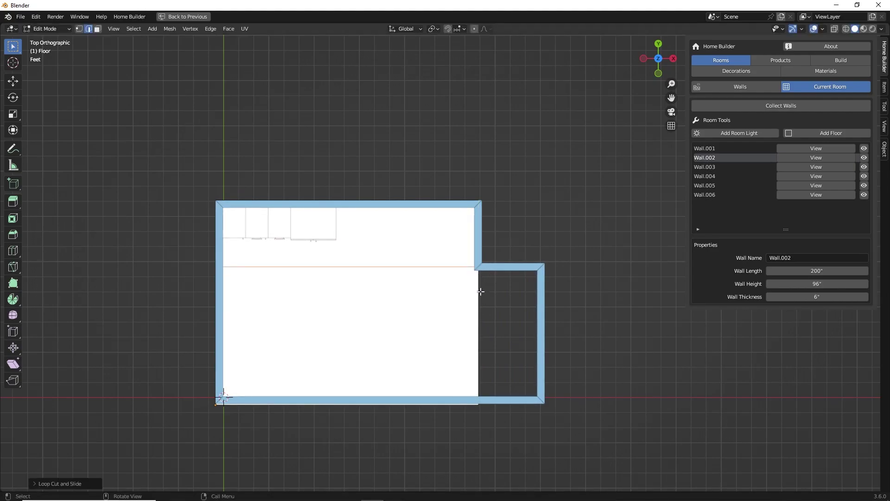
# Extrude the floor's lower right edge along X to the outer right wall and return to Object Mode
pyautogui.click(477, 327)
pyautogui.keyDown('shift'); pyautogui.moveTo(485, 328); pyautogui.dragTo(464, 330, button='middle'); pyautogui.keyUp('shift')
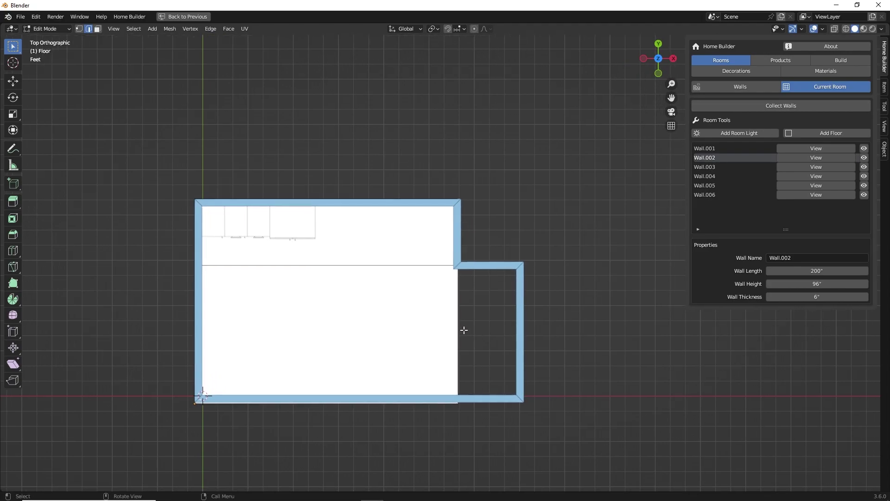
pyautogui.press('e')
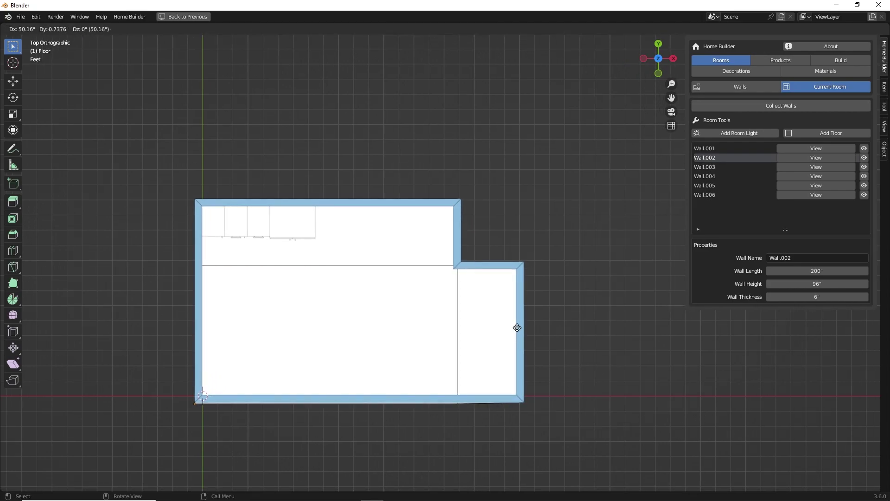
pyautogui.press('x')
pyautogui.click(518, 327)
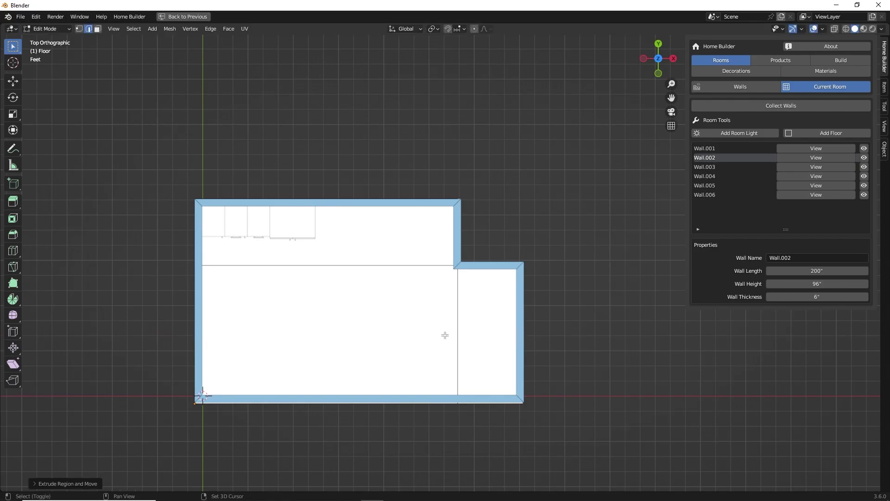
pyautogui.keyDown('shift'); pyautogui.moveTo(471, 340); pyautogui.dragTo(497, 340, button='middle'); pyautogui.keyUp('shift')
pyautogui.press('Tab')
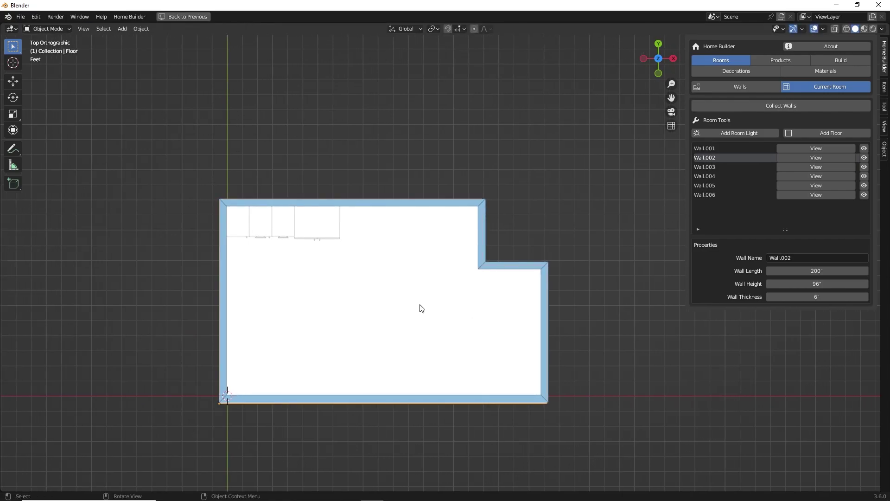
# Add a room light above the finished floor and inspect it inside the room
pyautogui.moveTo(363, 338); pyautogui.dragTo(407, 297, button='middle')
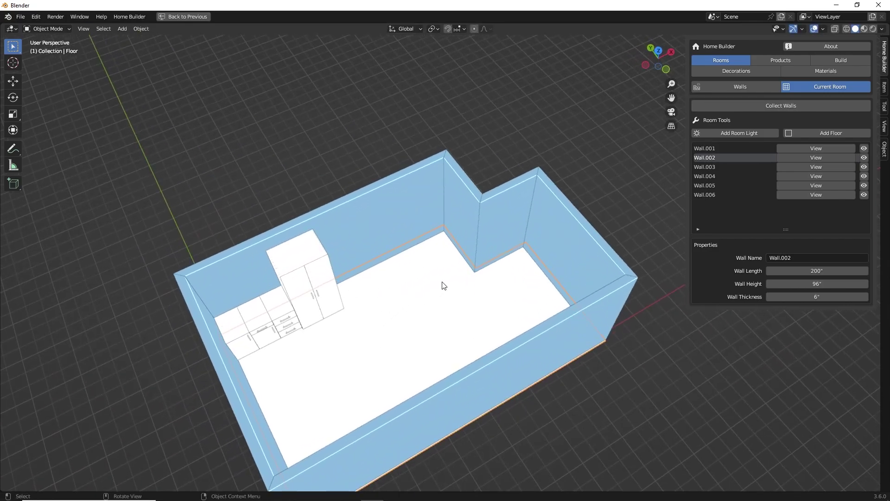
pyautogui.click(727, 132)
pyautogui.moveTo(513, 278); pyautogui.dragTo(458, 261, button='middle')
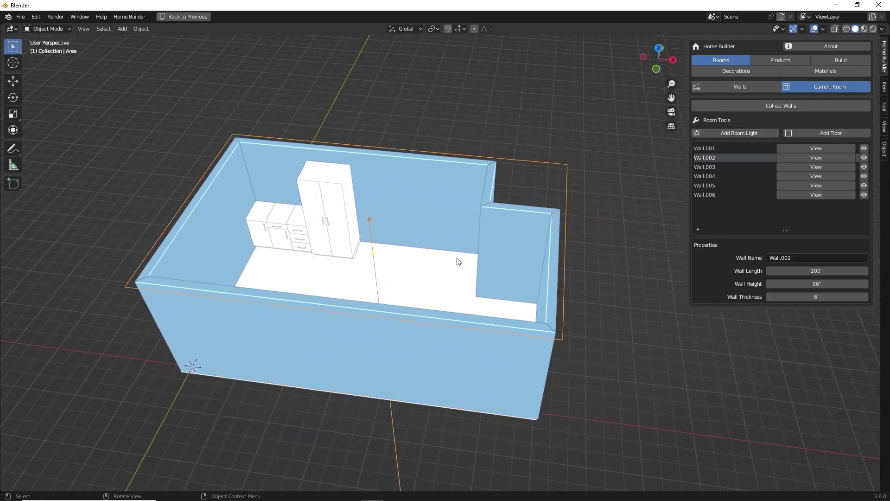
pyautogui.moveTo(347, 194); pyautogui.dragTo(380, 198, button='middle')
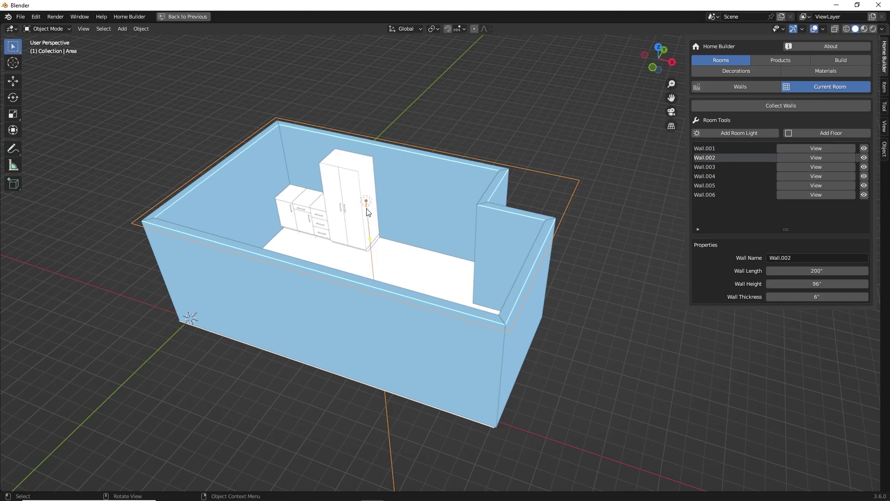
pyautogui.scroll(2, 366, 204)
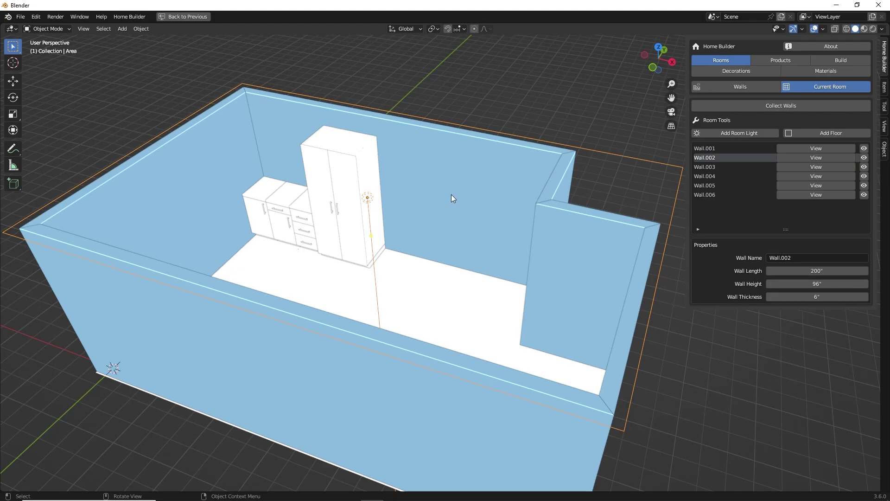
# Open the Light Prompts of the area light and move the dialog clear of the room
pyautogui.rightClick(427, 196)
pyautogui.click(403, 196)
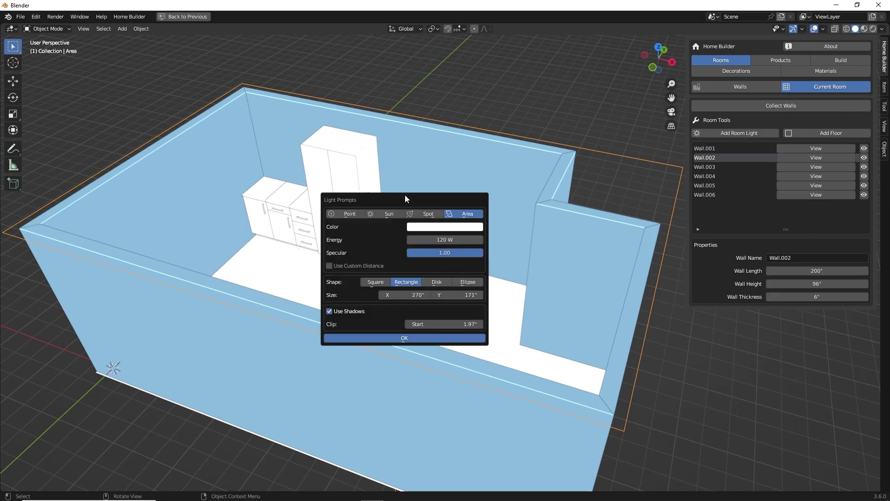
pyautogui.moveTo(402, 198); pyautogui.dragTo(542, 177)
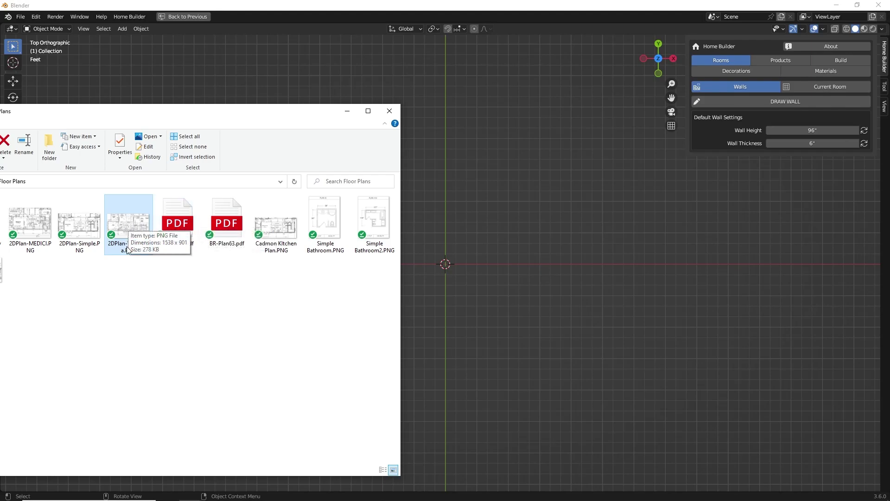
# Bring 2DPlan-VerdeVista.PNG from the Floor Plans folder into the empty top view as a reference image and clear the file window away
pyautogui.moveTo(128, 229); pyautogui.dragTo(445, 264)
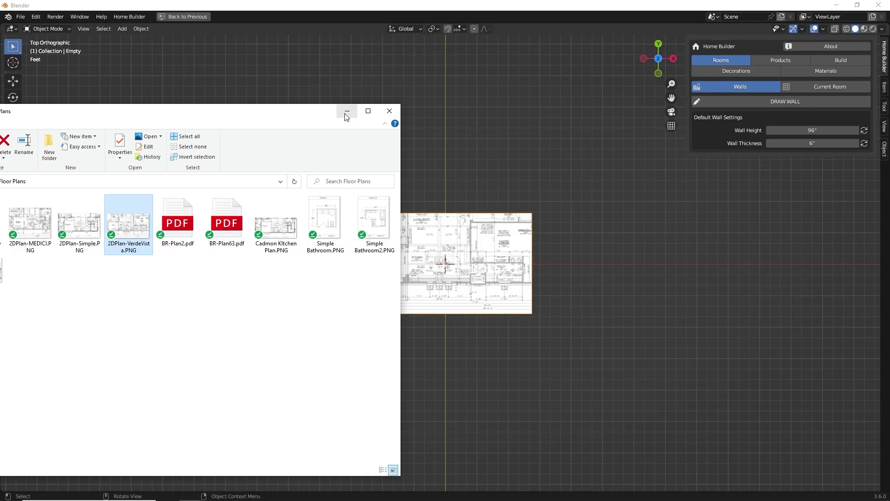
pyautogui.moveTo(314, 115); pyautogui.dragTo(0, 121)
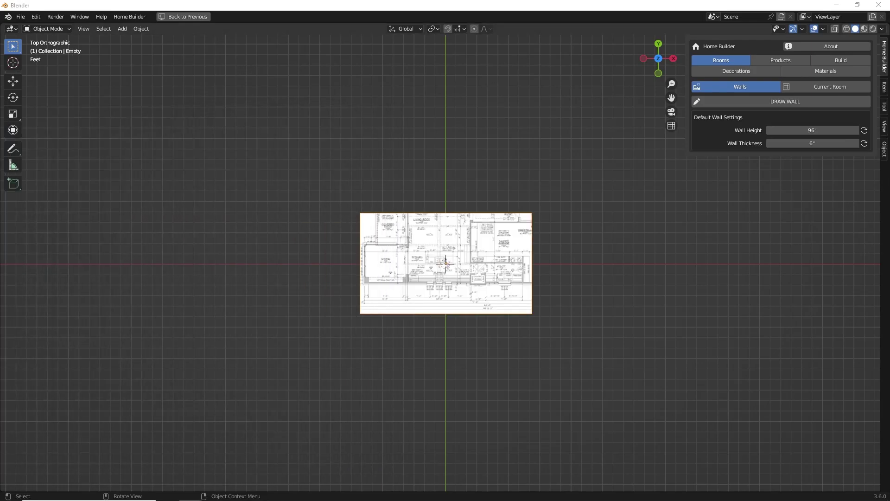
pyautogui.scroll(8, 497, 268)
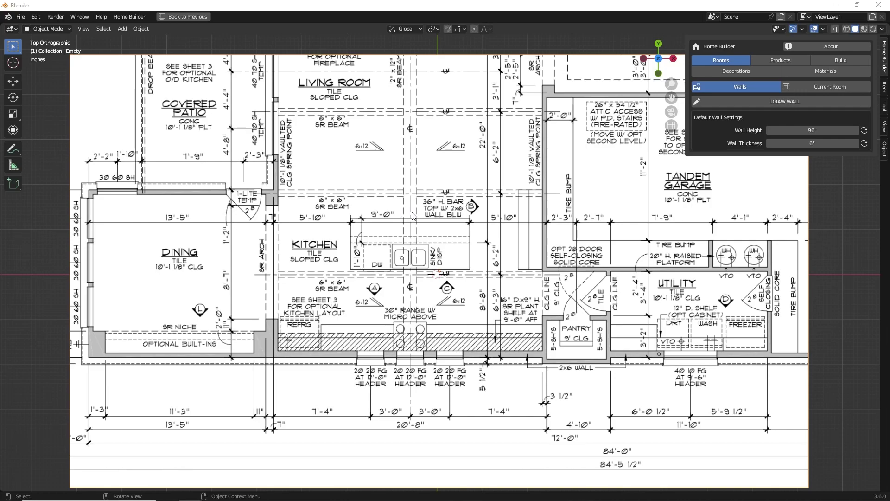
pyautogui.scroll(2, 408, 213)
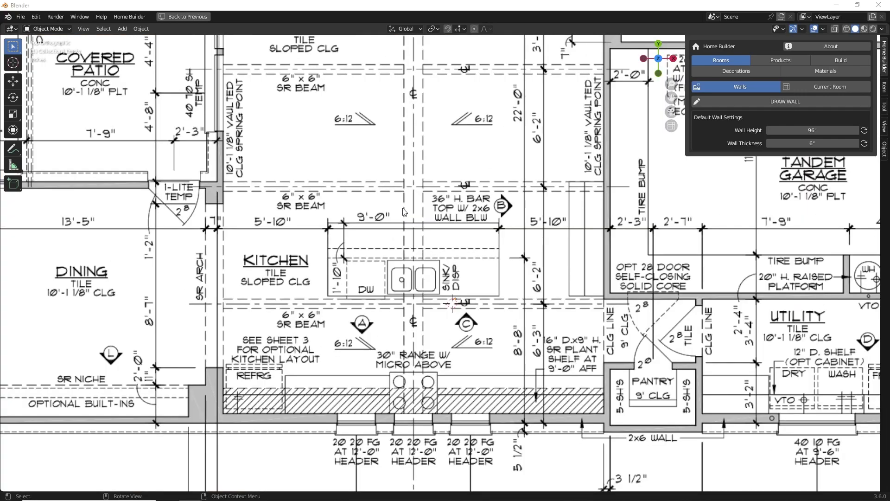
pyautogui.scroll(2, 415, 213)
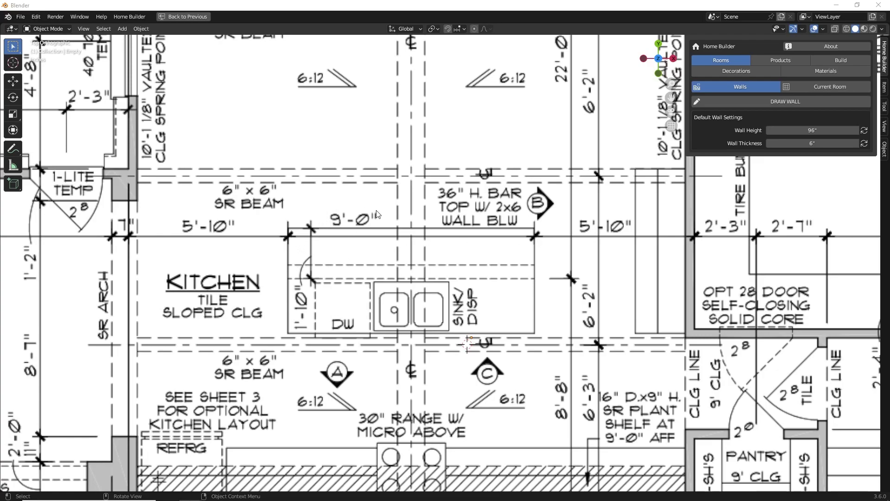
# Scale the floor plan image with Set Scale with Two Points, using a known distance of 9' across the kitchen island's dimension line
pyautogui.click(826, 87)
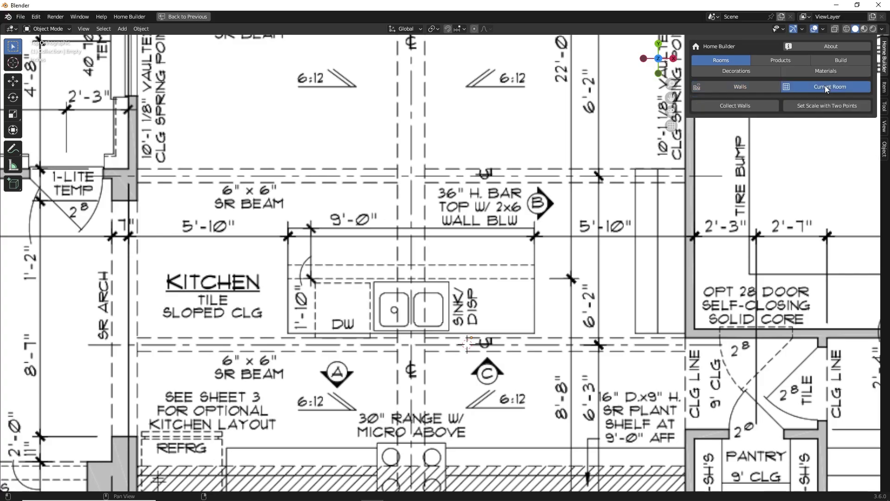
pyautogui.scroll(-7, 408, 239)
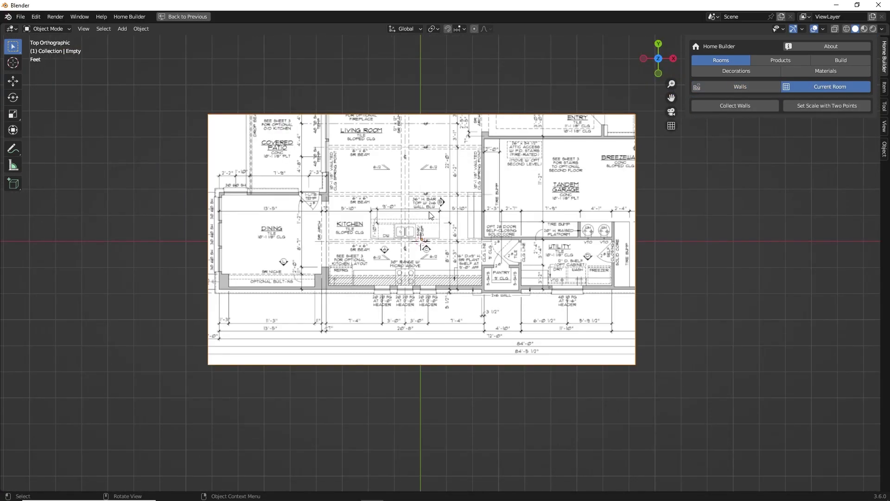
pyautogui.click(825, 106)
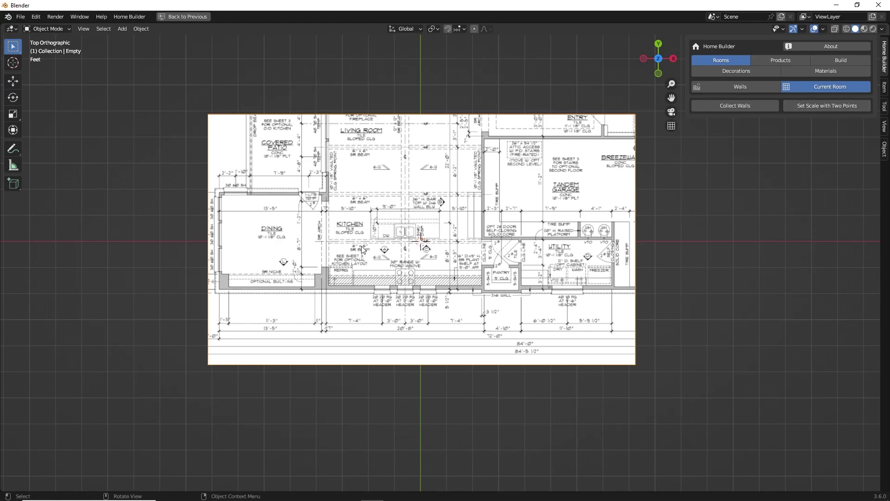
pyautogui.scroll(3, 421, 239)
pyautogui.scroll(6, 493, 203)
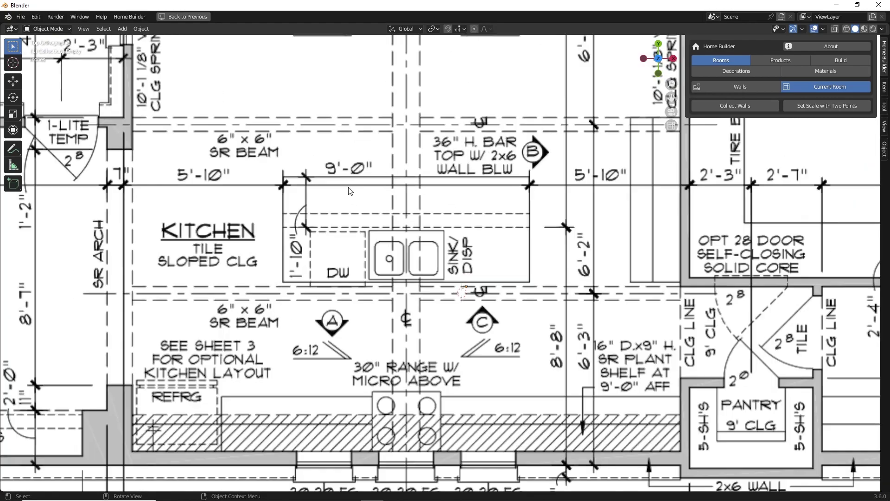
pyautogui.click(815, 107)
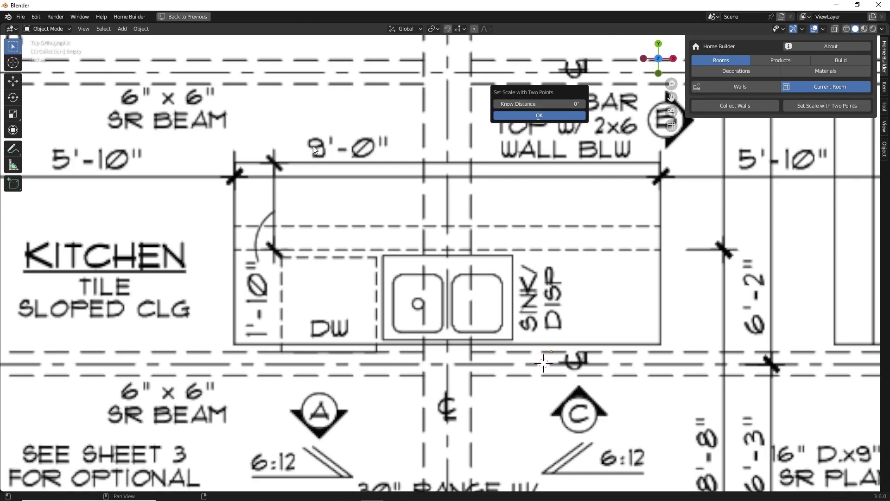
pyautogui.click(540, 104)
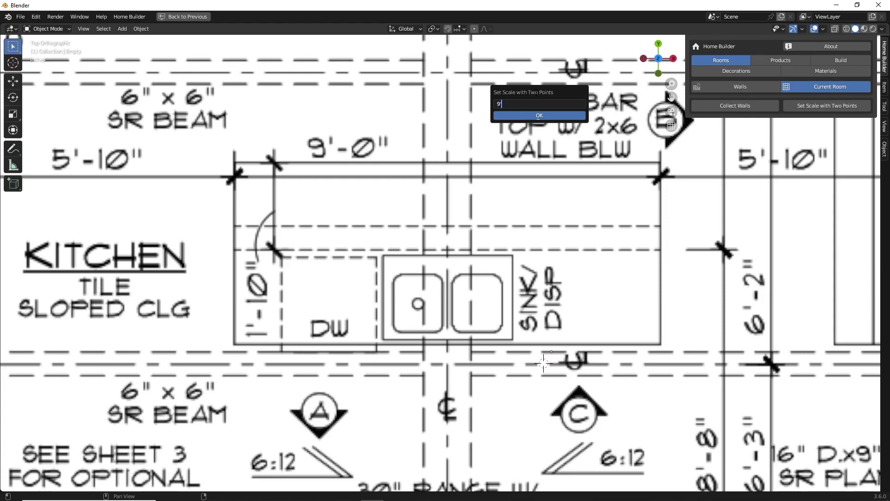
pyautogui.press('Return')
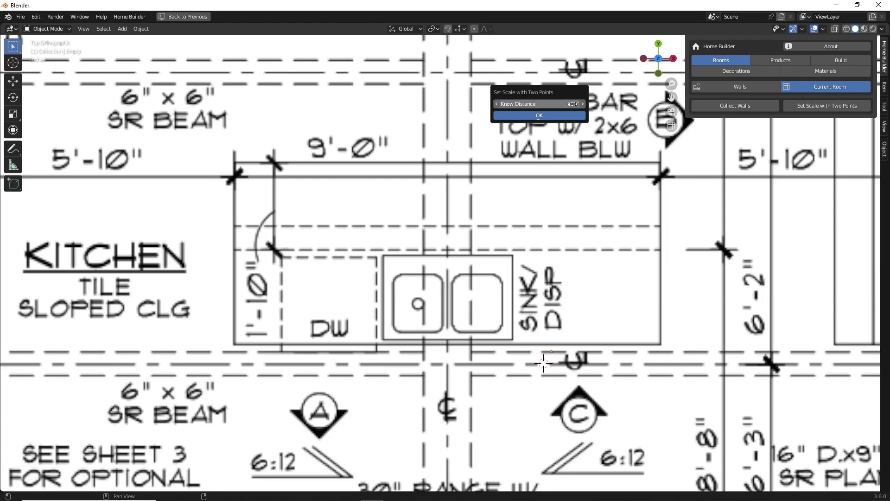
pyautogui.click(543, 116)
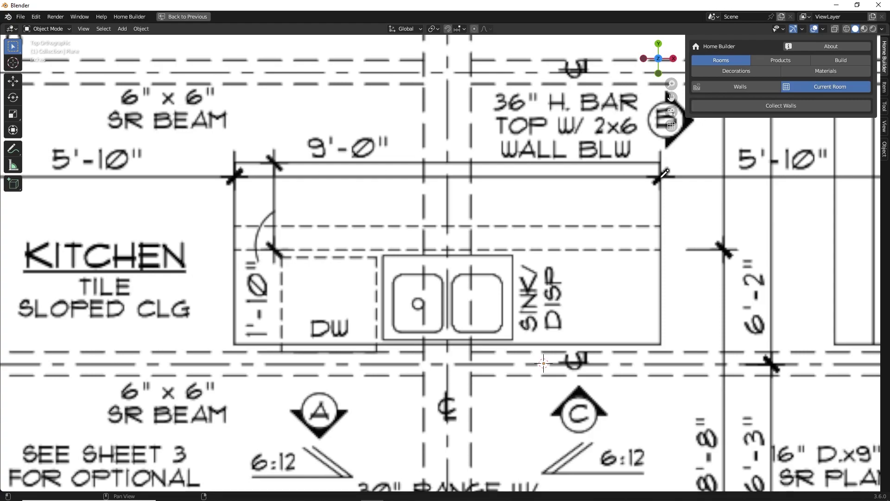
pyautogui.scroll(6, 660, 178)
pyautogui.scroll(-3, 515, 204)
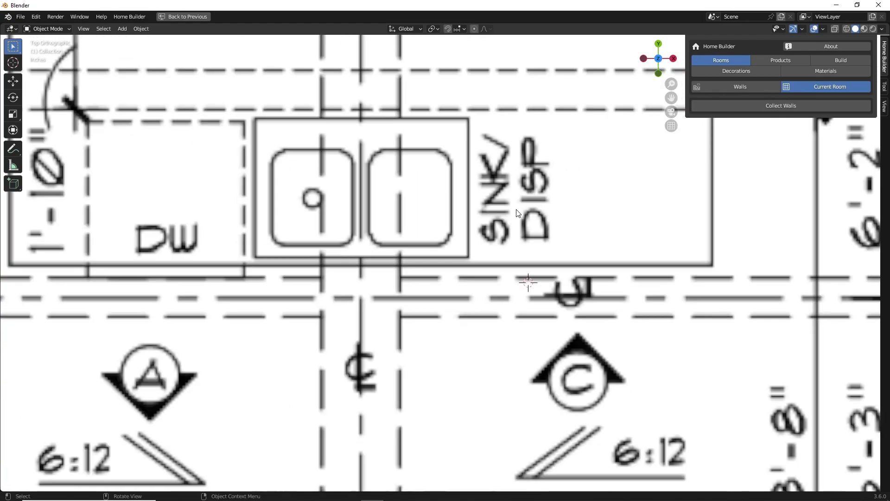
# Draw a wall about 108" long across the kitchen island, tracing the 9'-0" bar wall on the floor plan
pyautogui.scroll(-8, 519, 213)
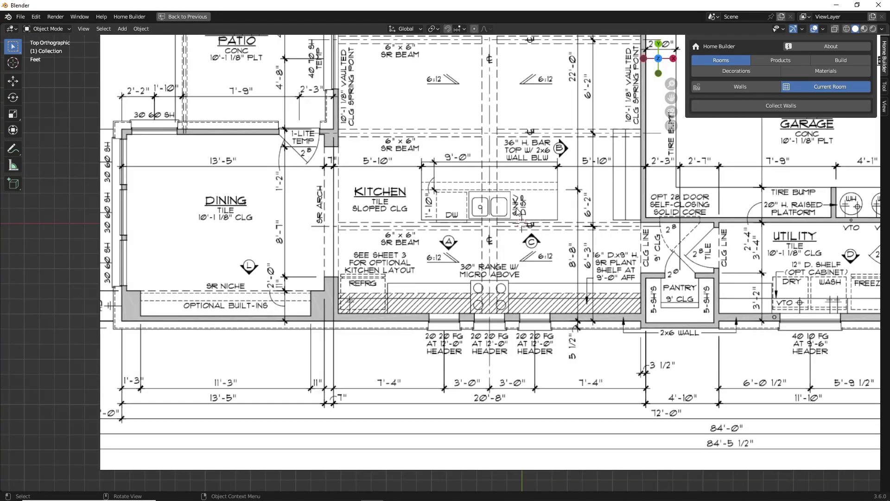
pyautogui.keyDown('ctrl'); pyautogui.hscroll(4, 556, 162); pyautogui.keyUp('ctrl')
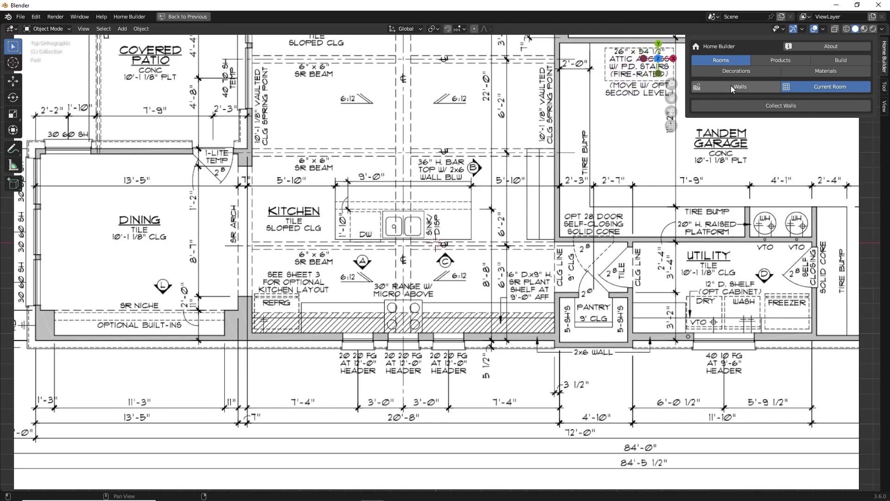
pyautogui.click(731, 86)
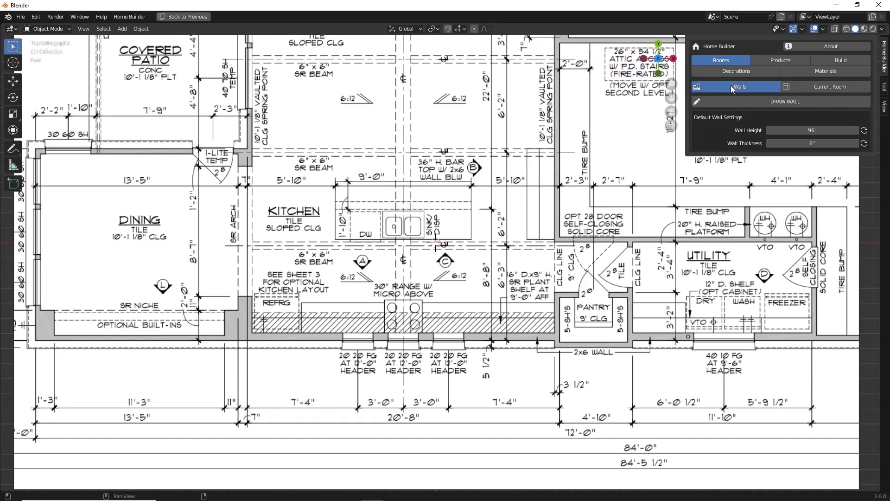
pyautogui.scroll(4, 394, 170)
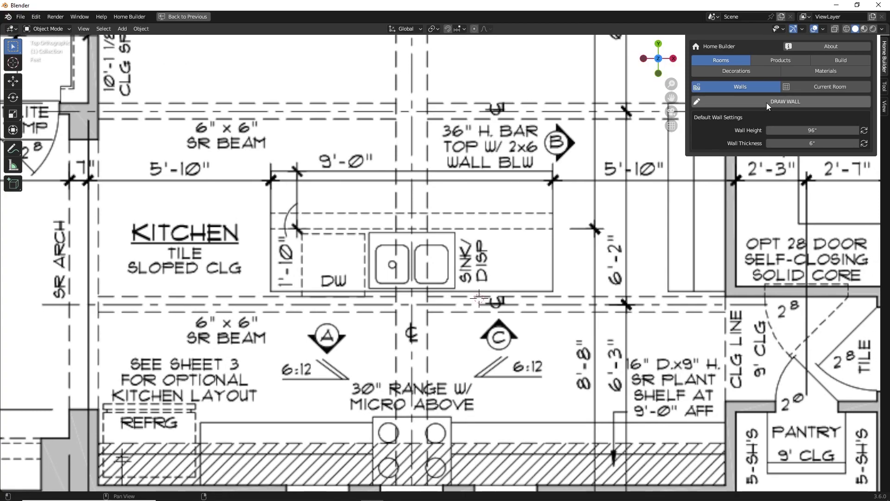
pyautogui.click(767, 102)
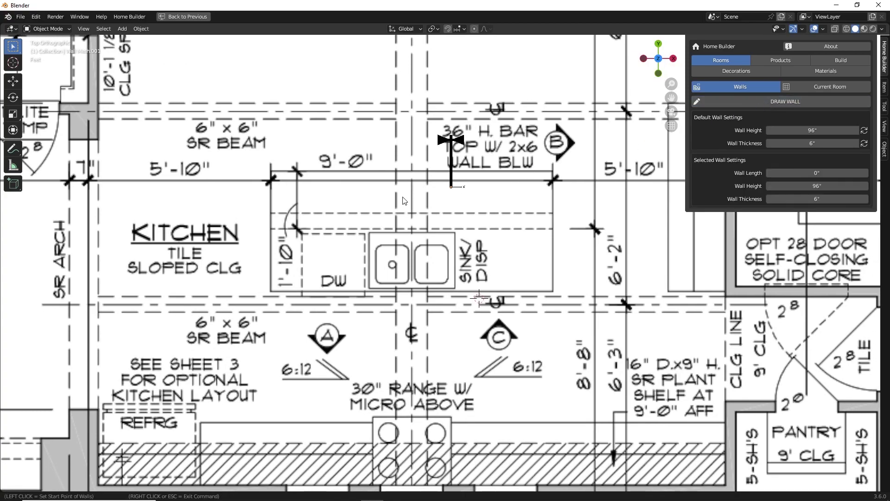
pyautogui.click(272, 229)
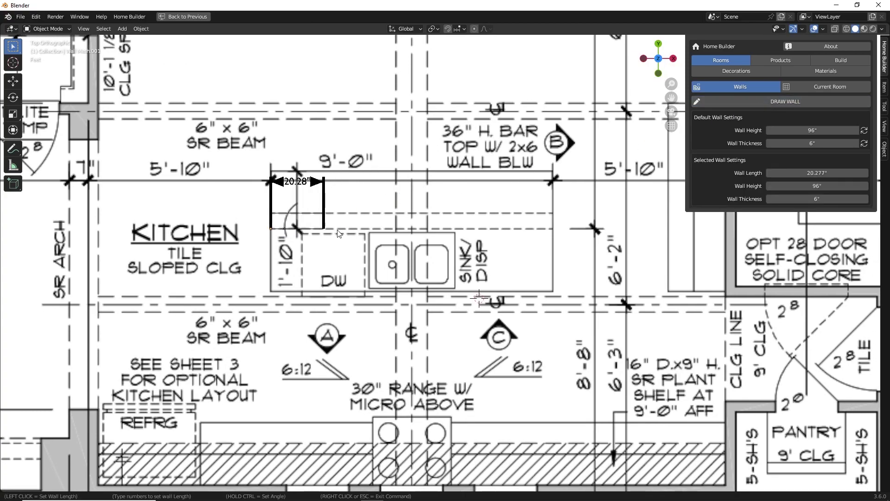
pyautogui.click(553, 228)
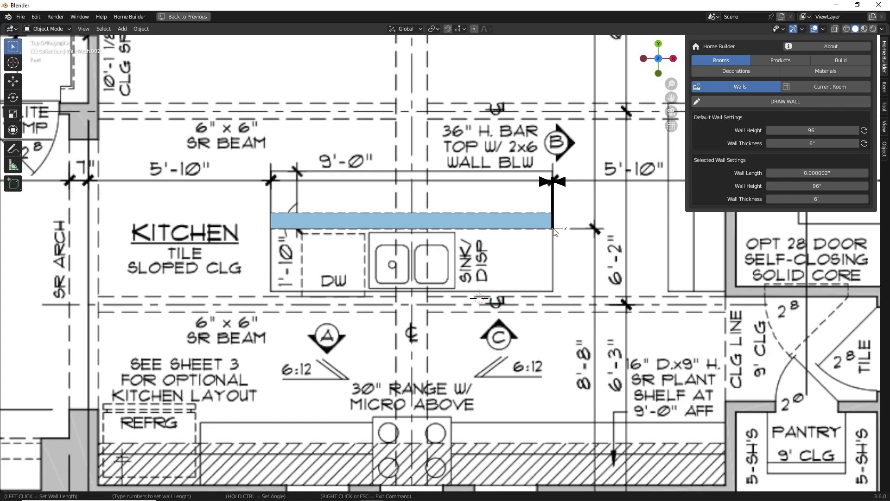
pyautogui.rightClick(555, 230)
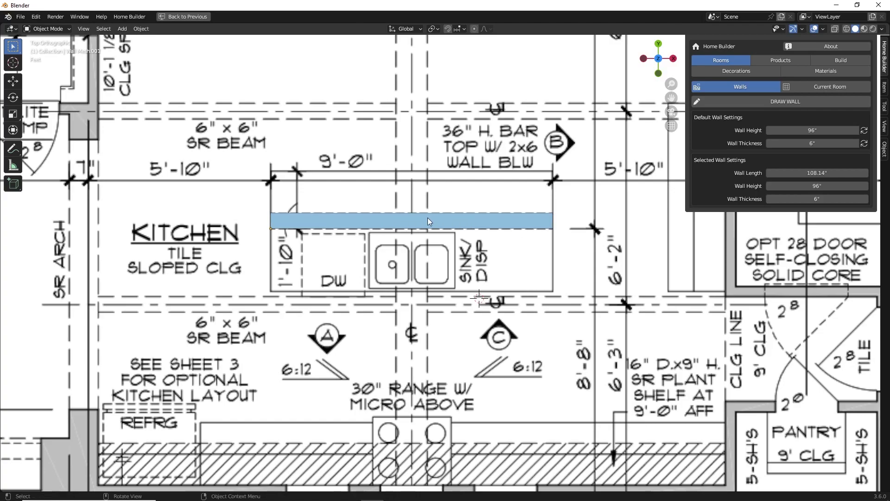
# Set the island wall's length to 108" in its Wall Prompts
pyautogui.scroll(-1, 402, 221)
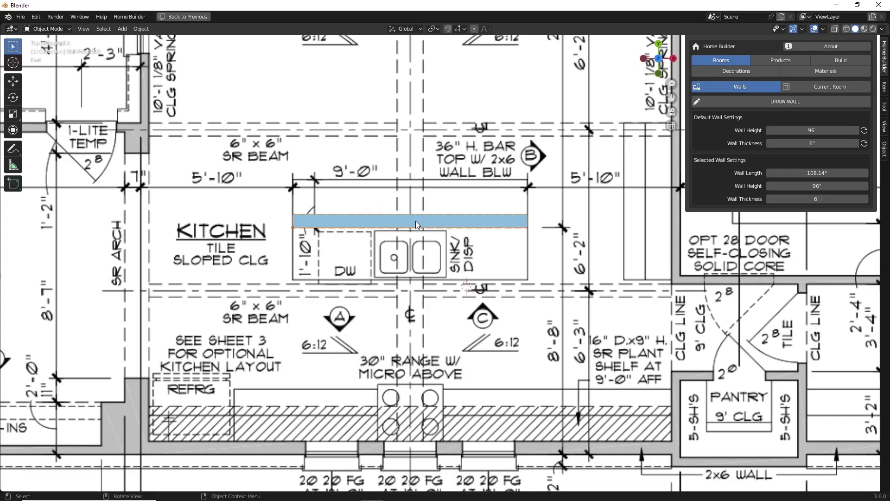
pyautogui.scroll(-1, 414, 221)
pyautogui.hscroll(1, 427, 222)
pyautogui.rightClick(513, 221)
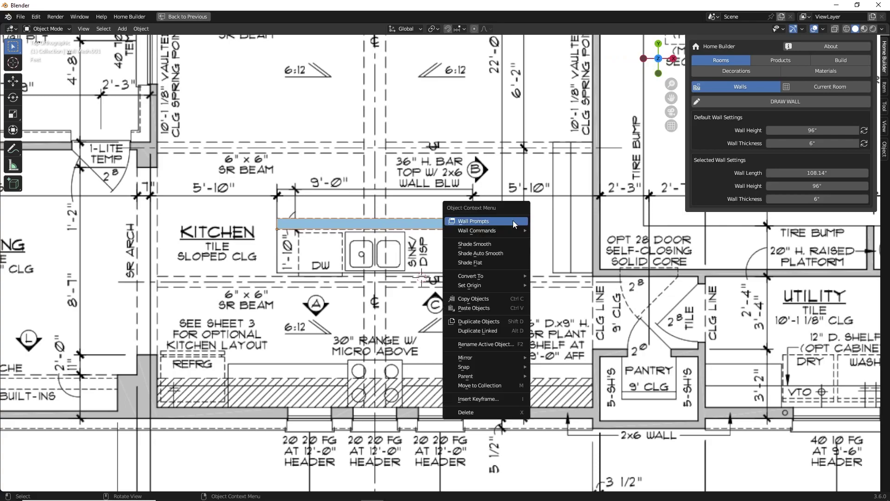
pyautogui.click(513, 221)
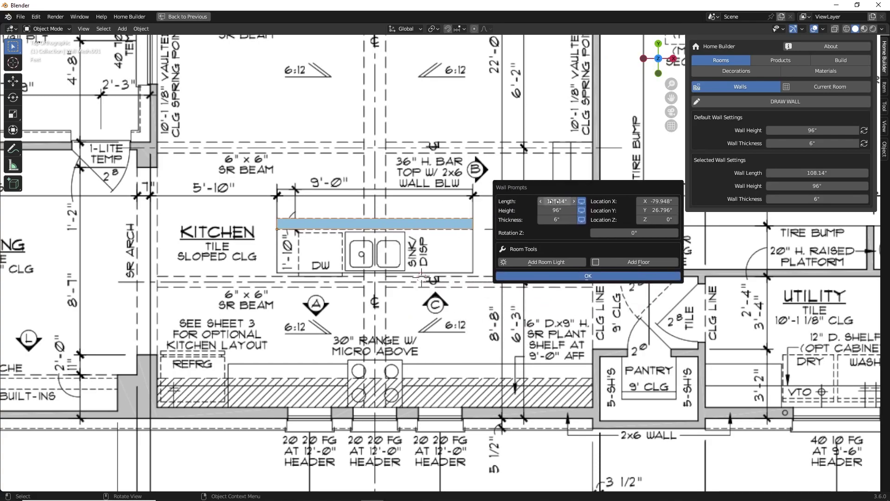
pyautogui.click(555, 202)
pyautogui.write('108')
pyautogui.press('Return')
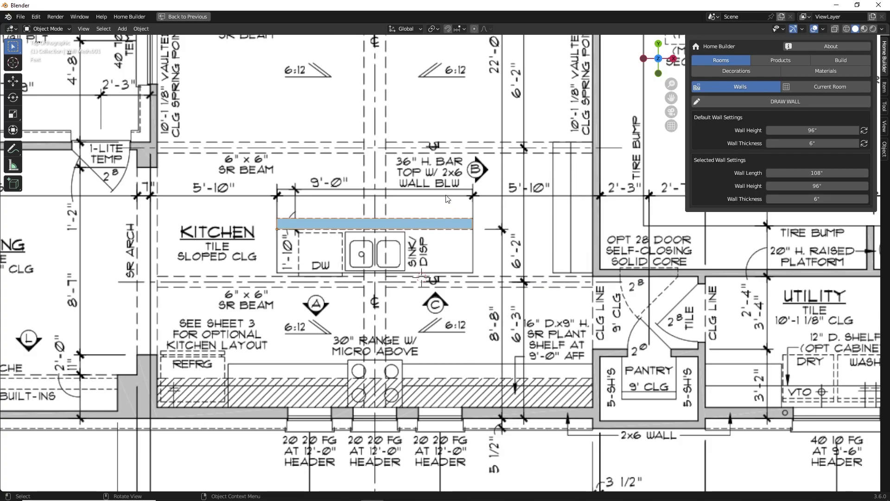
# Trace connected walls from the kitchen–garage wall around the small hall above the pantry and down the pantry side to the exterior wall
pyautogui.scroll(-1, 530, 232)
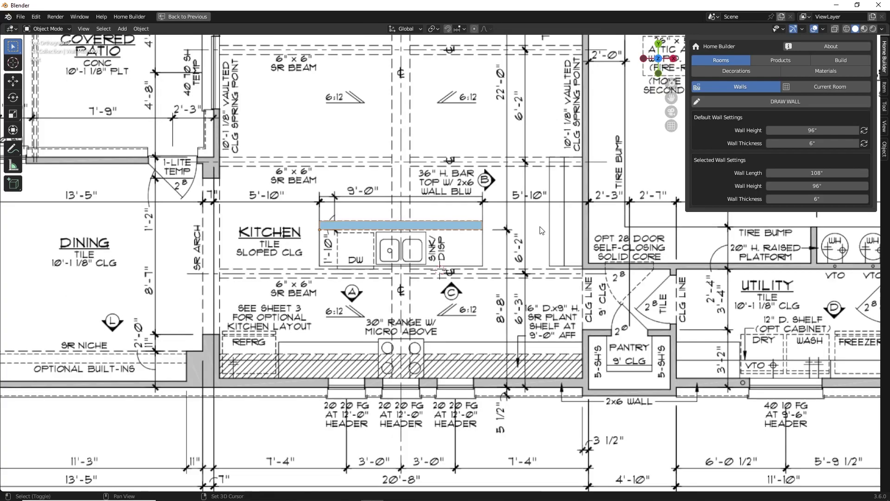
pyautogui.hscroll(5, 522, 208)
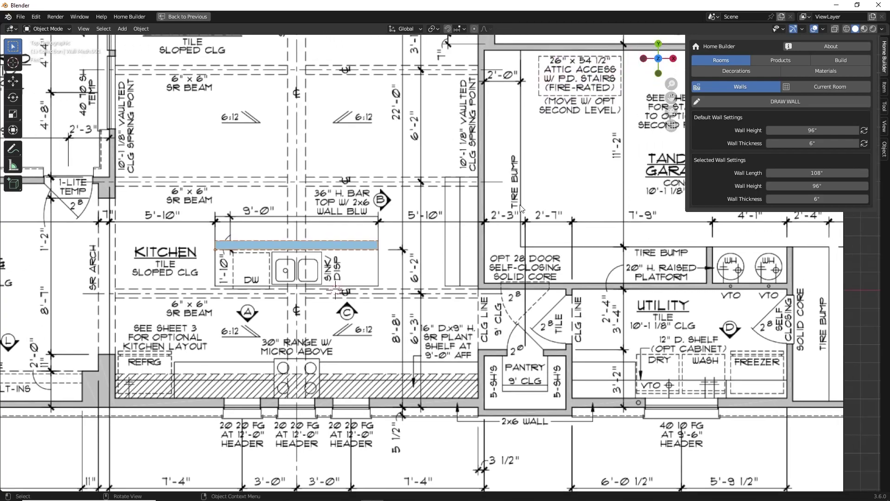
pyautogui.click(784, 101)
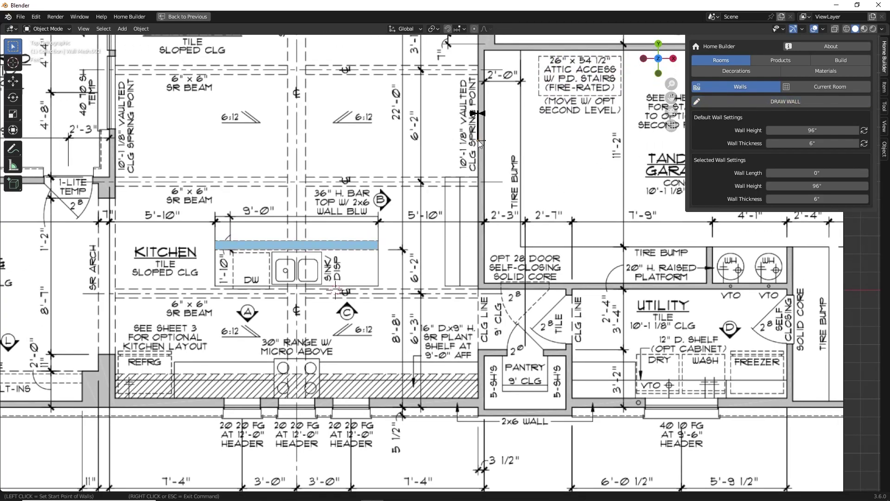
pyautogui.click(479, 141)
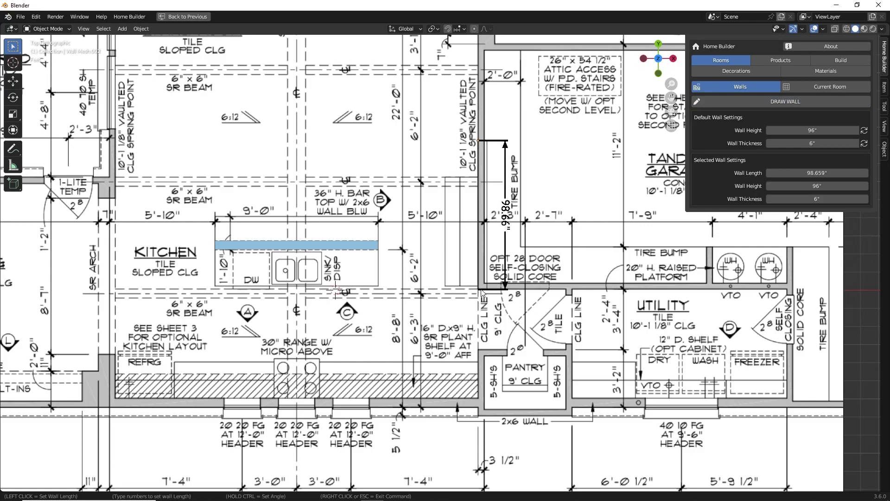
pyautogui.click(496, 291)
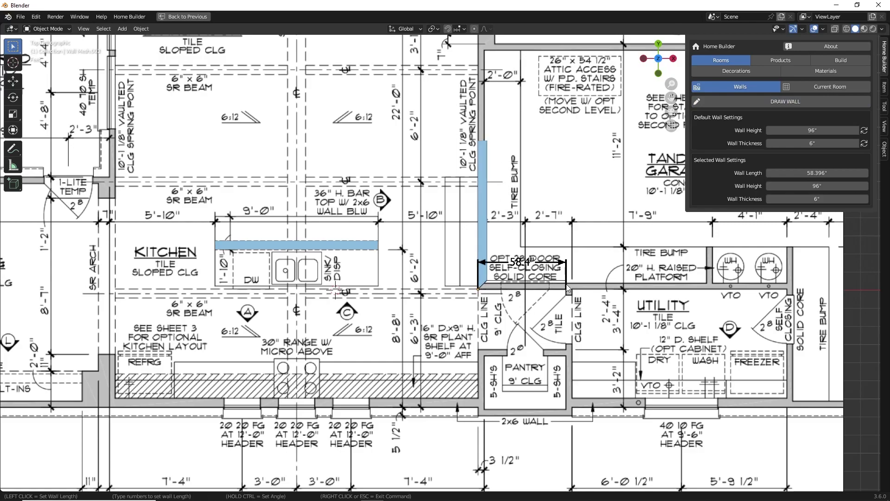
pyautogui.click(567, 288)
pyautogui.click(569, 352)
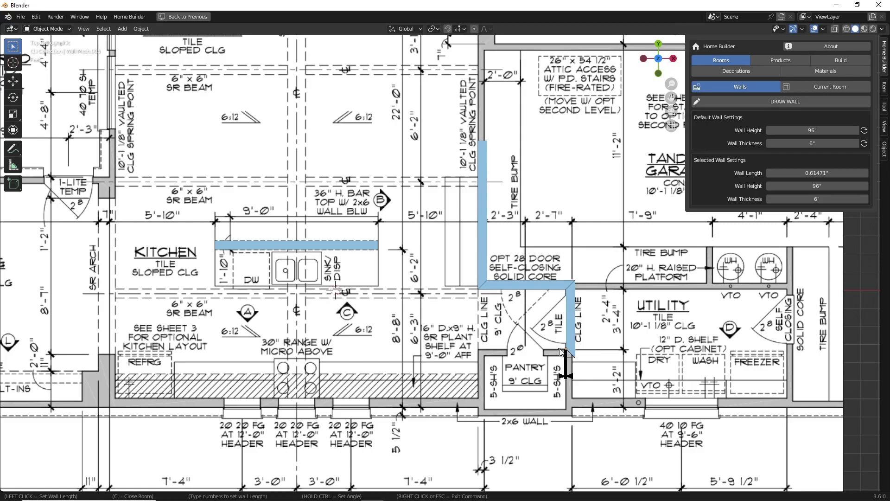
pyautogui.click(481, 354)
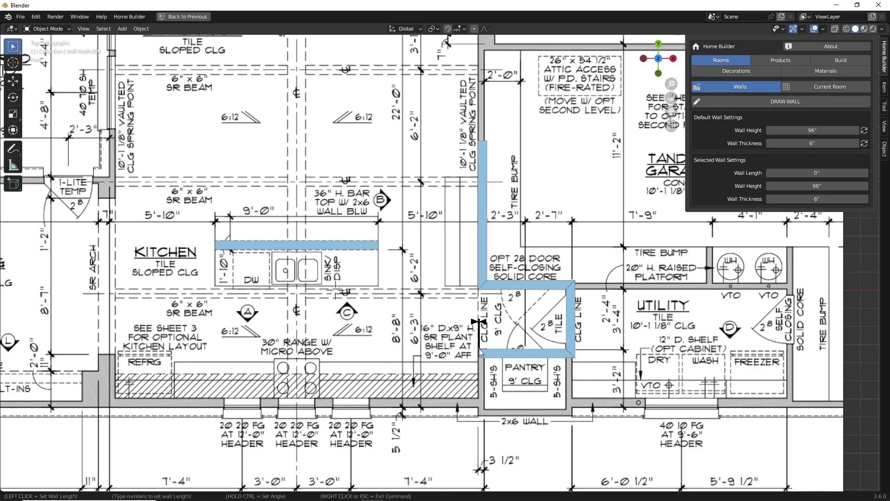
pyautogui.click(479, 396)
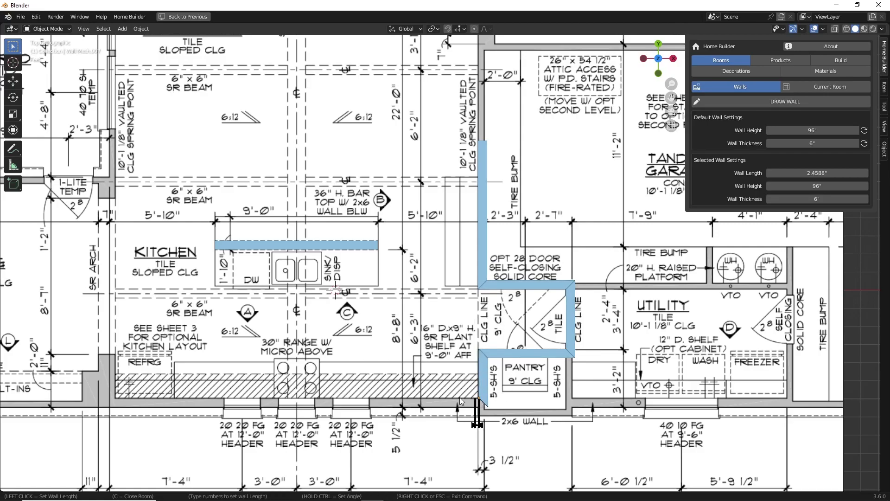
# Continue the wall chain about 241" along the range wall and about 207" up the dining side, and end the wall drawing there
pyautogui.scroll(-2, 460, 397)
pyautogui.scroll(3, 266, 386)
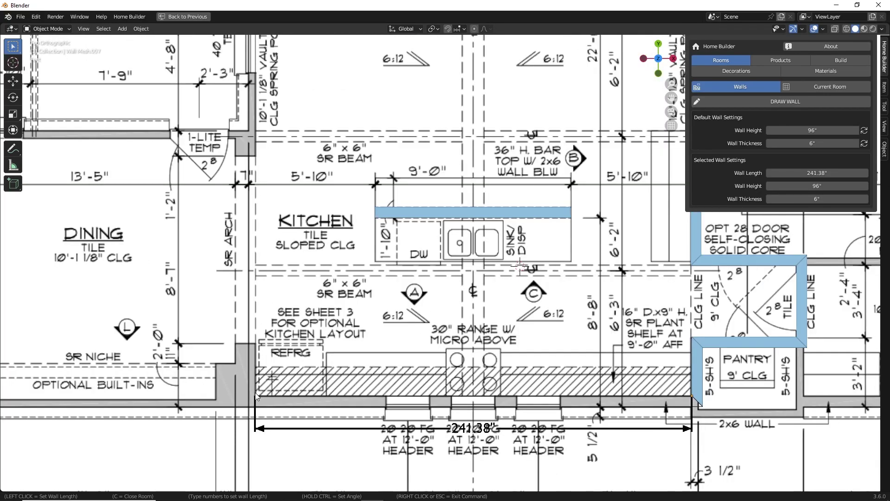
pyautogui.click(260, 394)
pyautogui.scroll(-3, 234, 285)
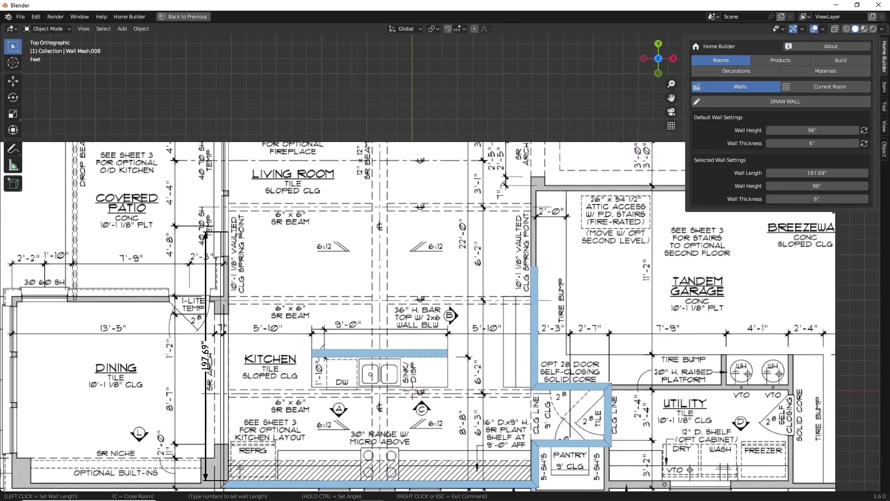
pyautogui.click(227, 222)
pyautogui.rightClick(227, 222)
pyautogui.scroll(-2, 383, 279)
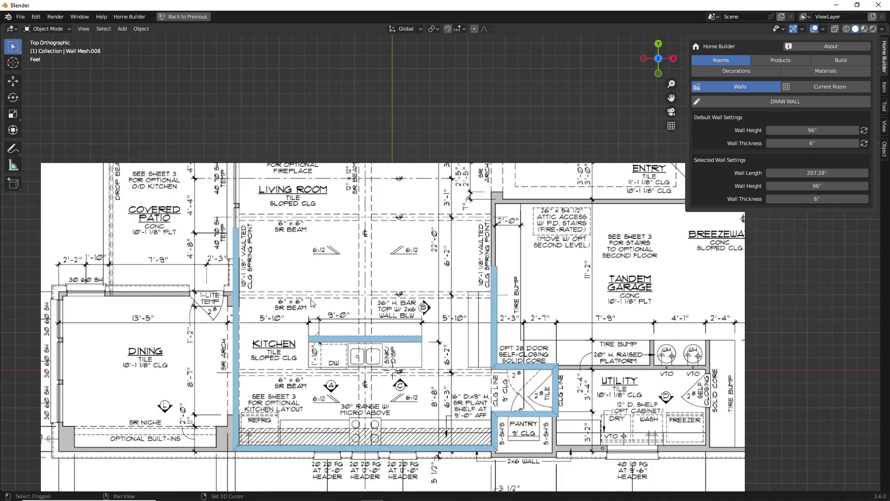
# Set the island wall's height to 34" in its Wall Prompts and check the half wall in 3D
pyautogui.moveTo(390, 286); pyautogui.dragTo(457, 239, button='middle')
pyautogui.click(447, 202)
pyautogui.scroll(5, 461, 216)
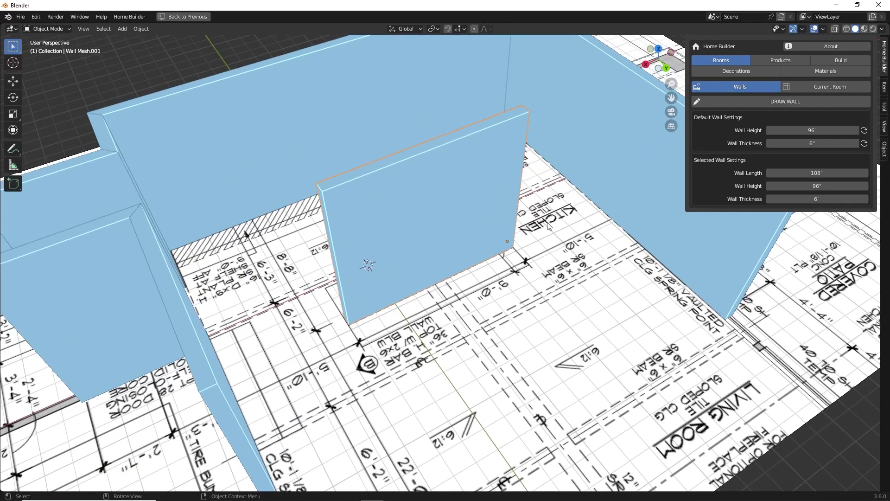
pyautogui.rightClick(556, 218)
pyautogui.click(556, 218)
pyautogui.click(525, 245)
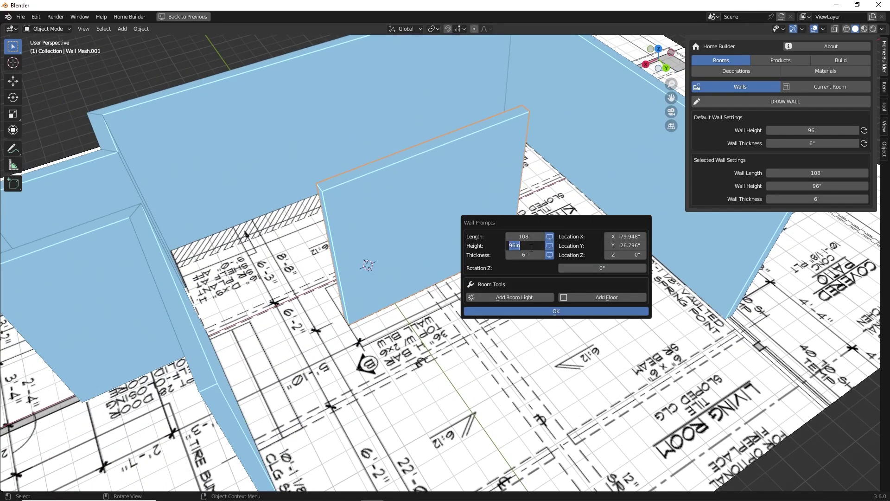
pyautogui.write('34')
pyautogui.press('Return')
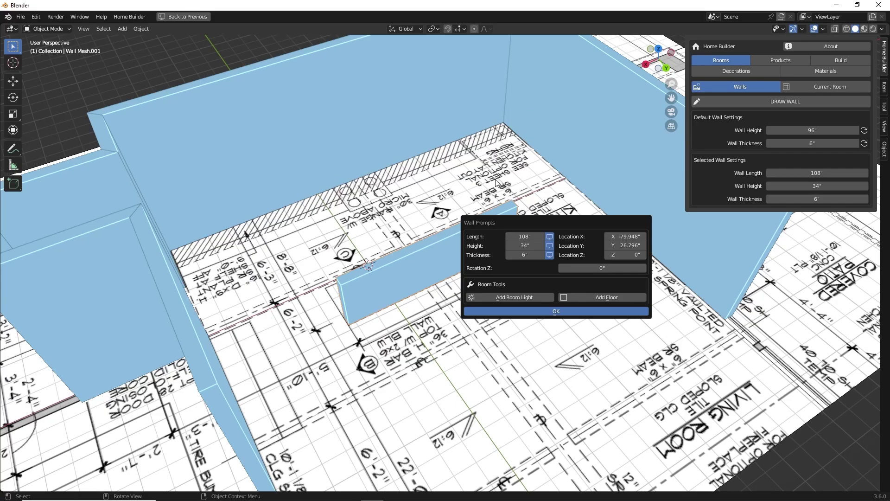
pyautogui.click(435, 238)
pyautogui.moveTo(401, 246); pyautogui.dragTo(447, 230, button='middle')
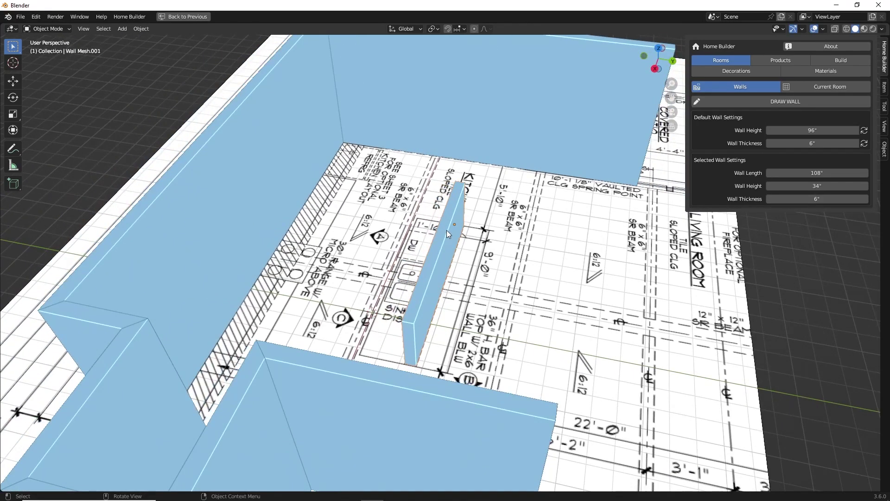
pyautogui.moveTo(383, 225); pyautogui.dragTo(436, 240, button='middle')
# In the top view, place a Door Double from Doors and Windows in the wall between kitchen and dining at the arch opening
pyautogui.press('KP_7')
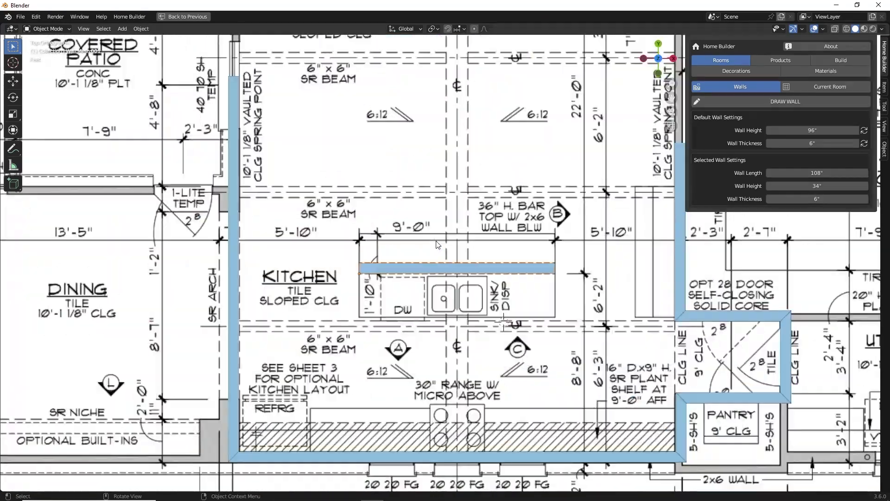
pyautogui.keyDown('shift'); pyautogui.moveTo(308, 309); pyautogui.dragTo(388, 259, button='middle'); pyautogui.keyUp('shift')
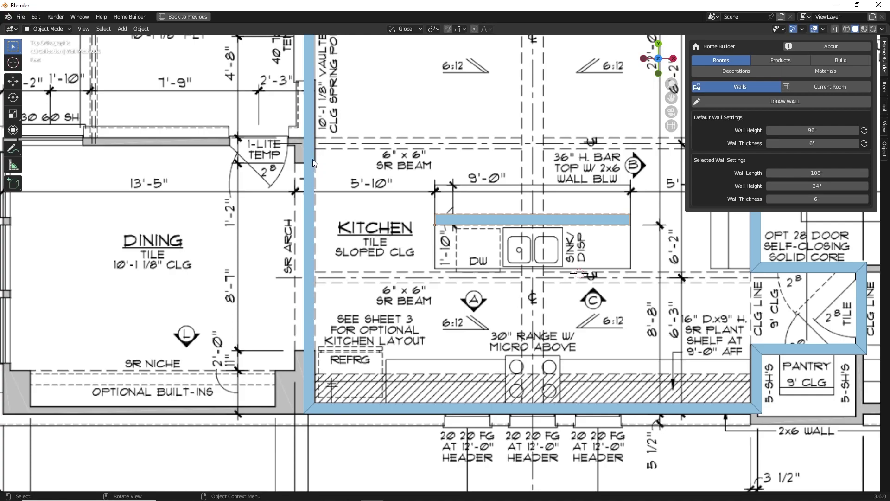
pyautogui.click(762, 61)
pyautogui.click(749, 87)
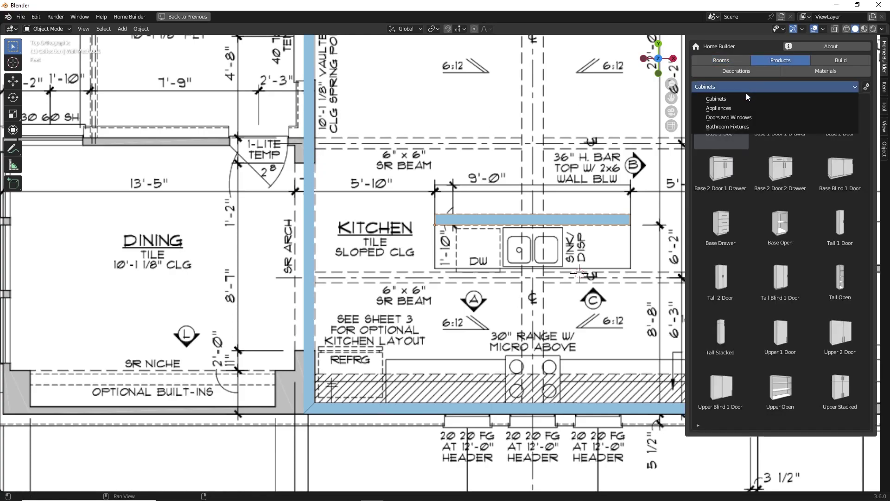
pyautogui.click(741, 117)
pyautogui.scroll(2, 456, 220)
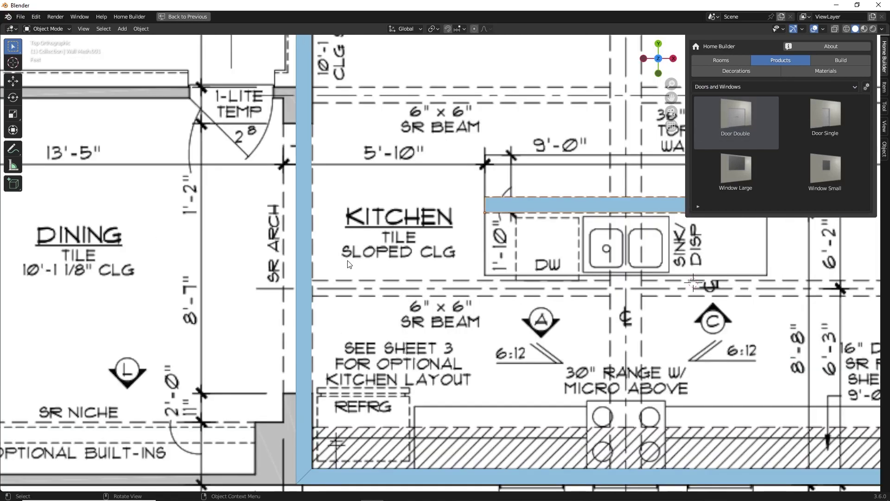
pyautogui.click(746, 118)
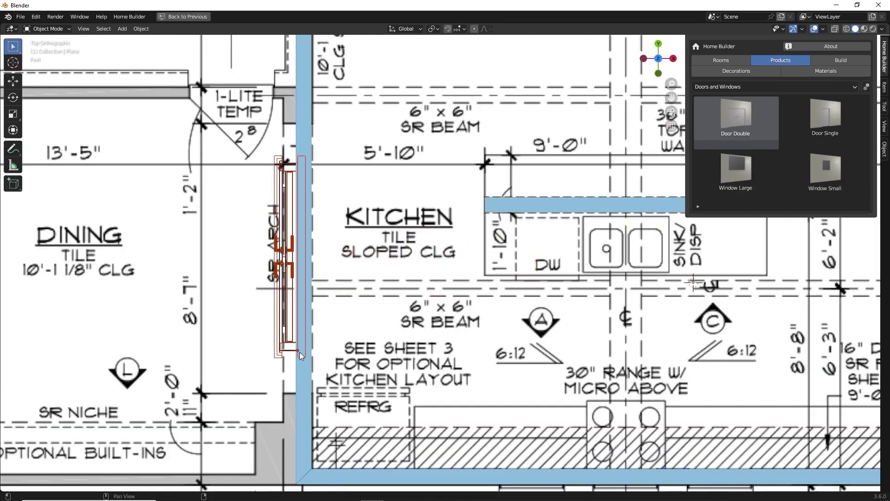
pyautogui.click(308, 389)
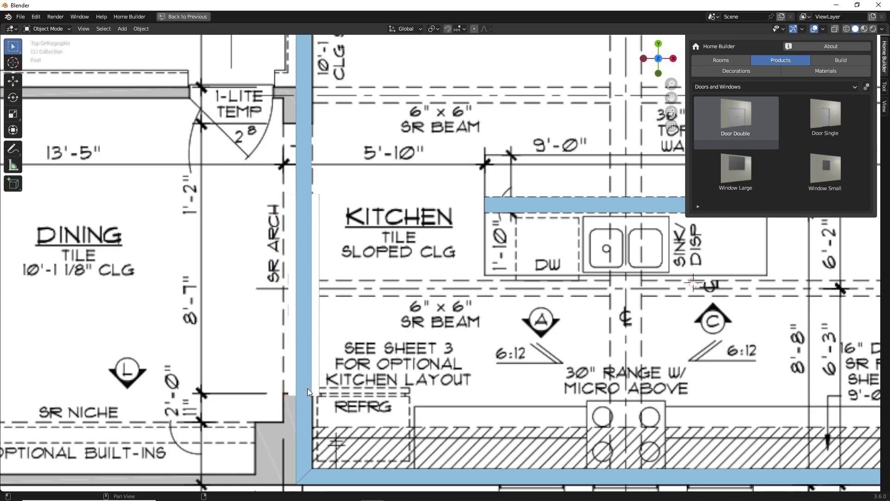
# In the arch opening's Entry Door Prompts, widen the double door to 101" and turn off its door panels and handles
pyautogui.scroll(-1, 310, 366)
pyautogui.moveTo(317, 369); pyautogui.dragTo(404, 293, button='middle')
pyautogui.click(404, 295)
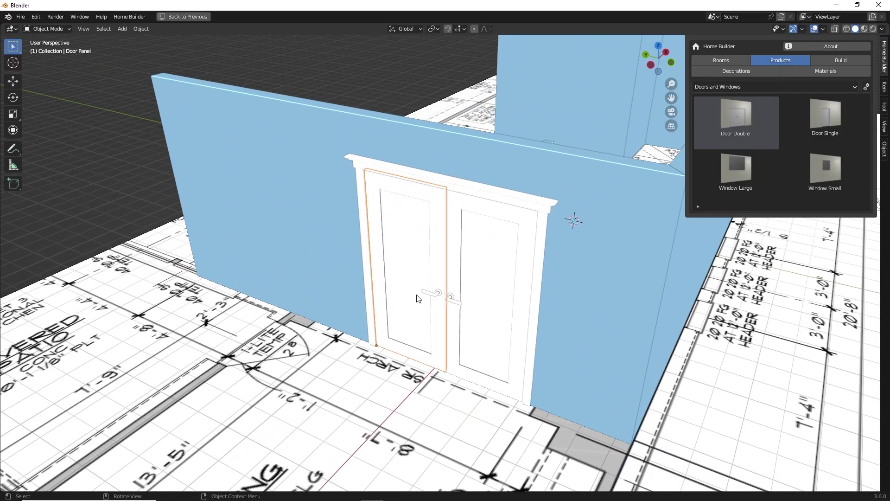
pyautogui.press('KP_Decimal')
pyautogui.rightClick(411, 272)
pyautogui.click(411, 273)
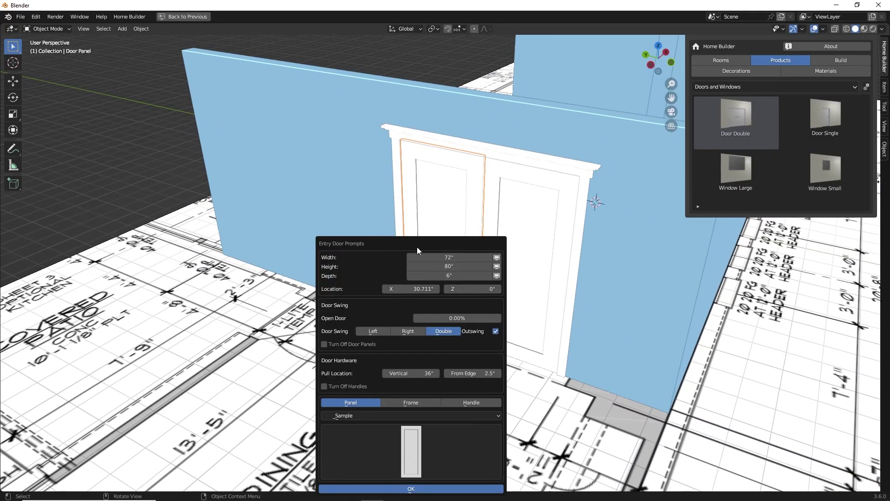
pyautogui.moveTo(415, 246); pyautogui.dragTo(241, 166)
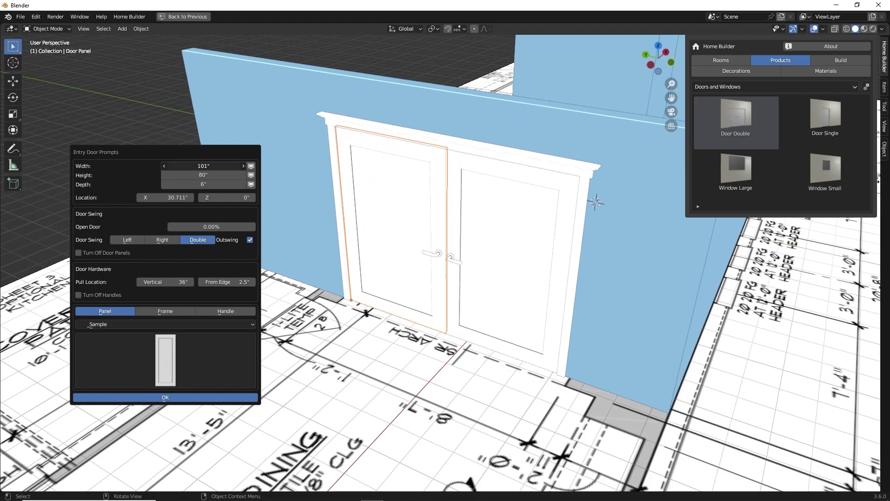
pyautogui.click(88, 254)
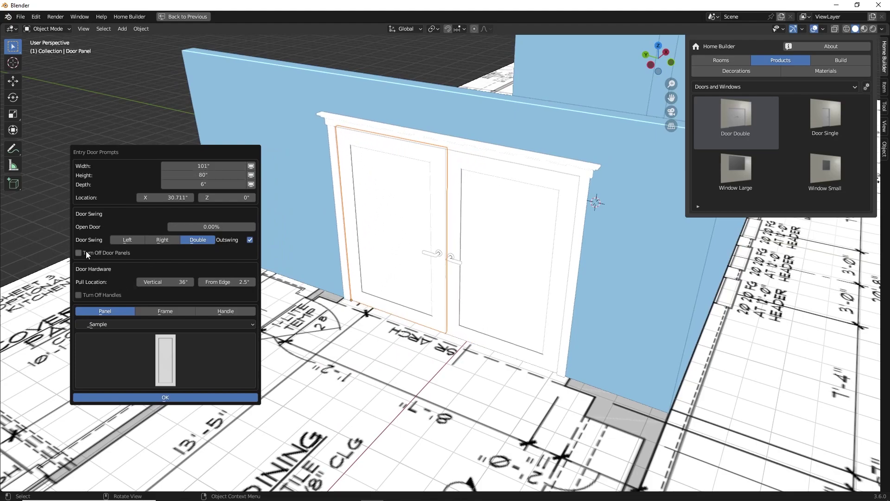
pyautogui.click(94, 297)
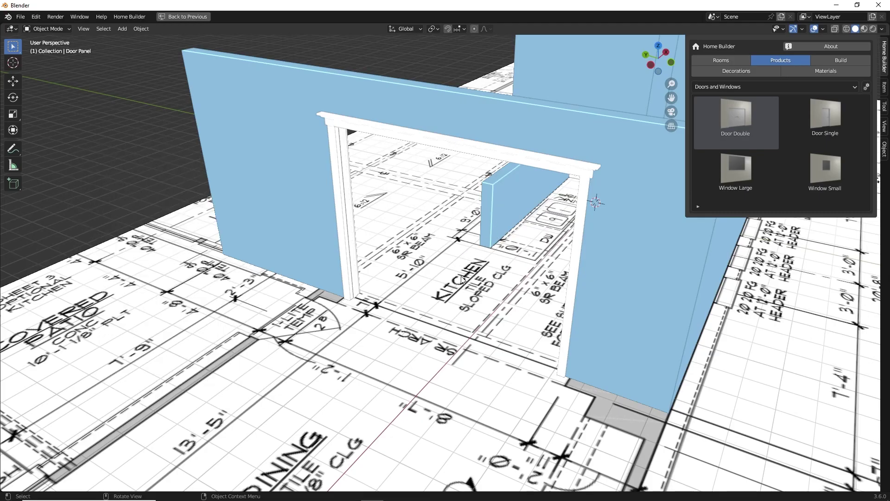
# Place a Door Single in the small hall's side wall at the plan's 2'0" door symbol
pyautogui.moveTo(468, 254); pyautogui.dragTo(405, 254, button='middle')
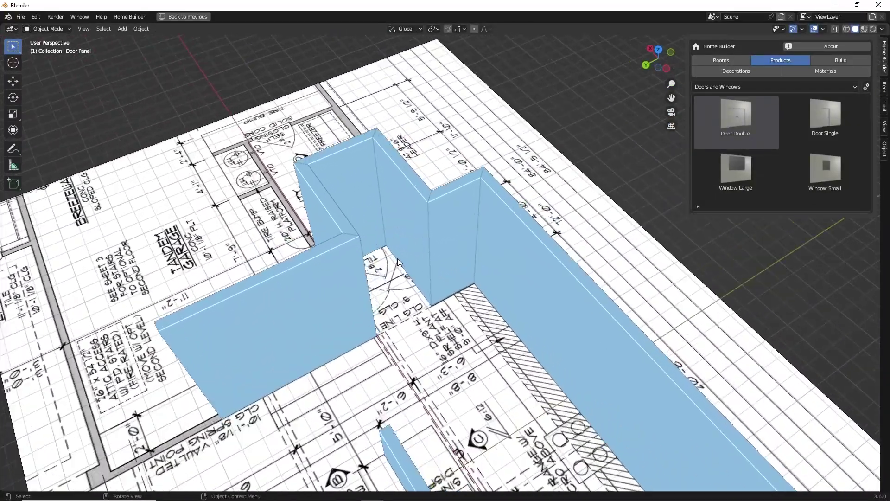
pyautogui.scroll(5, 417, 260)
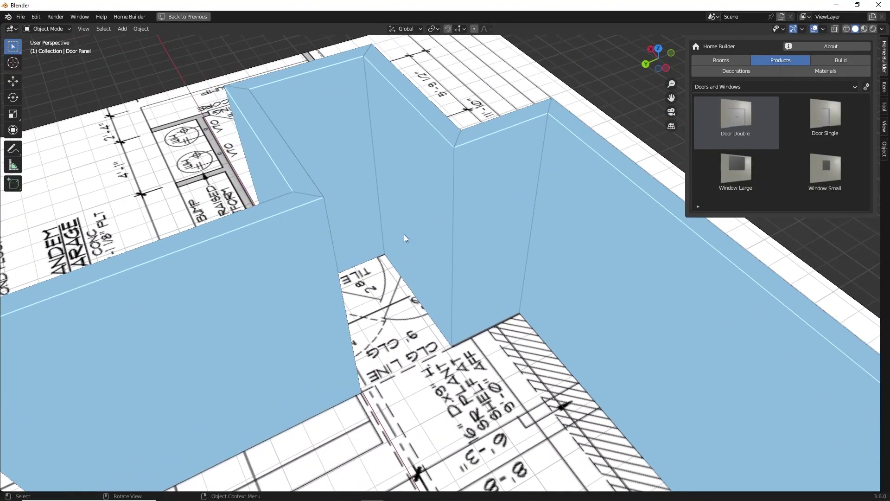
pyautogui.scroll(-2, 405, 237)
pyautogui.click(824, 118)
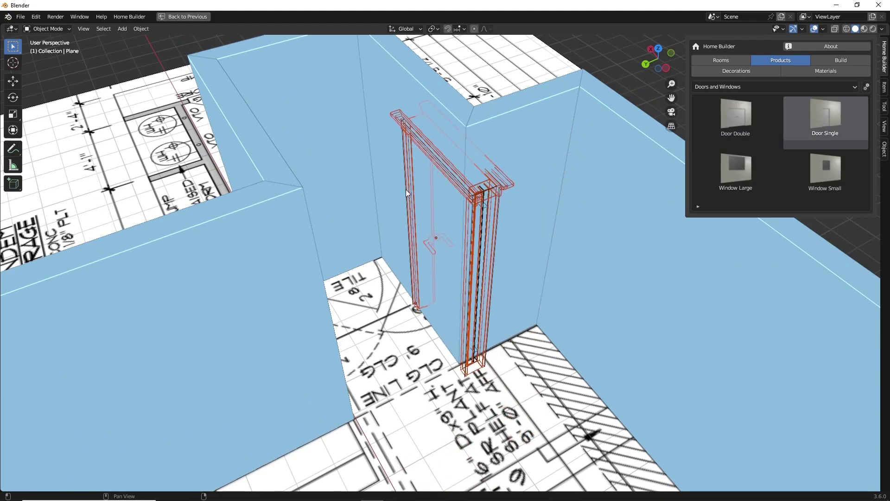
pyautogui.click(385, 187)
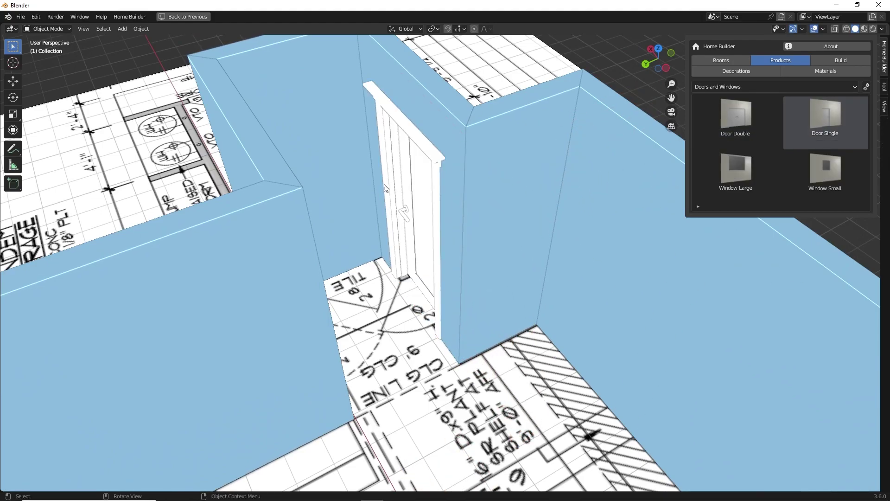
# In the new single door's Entry Door Prompts, set the width to 30.4" and turn off Outswing, checking the swing with Open Door
pyautogui.moveTo(385, 188); pyautogui.dragTo(408, 244, button='middle')
pyautogui.scroll(4, 409, 248)
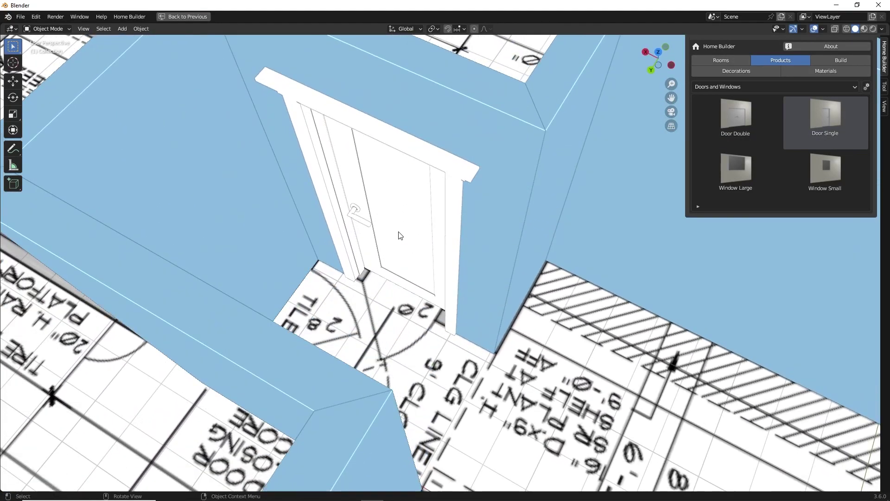
pyautogui.click(400, 235)
pyautogui.rightClick(571, 254)
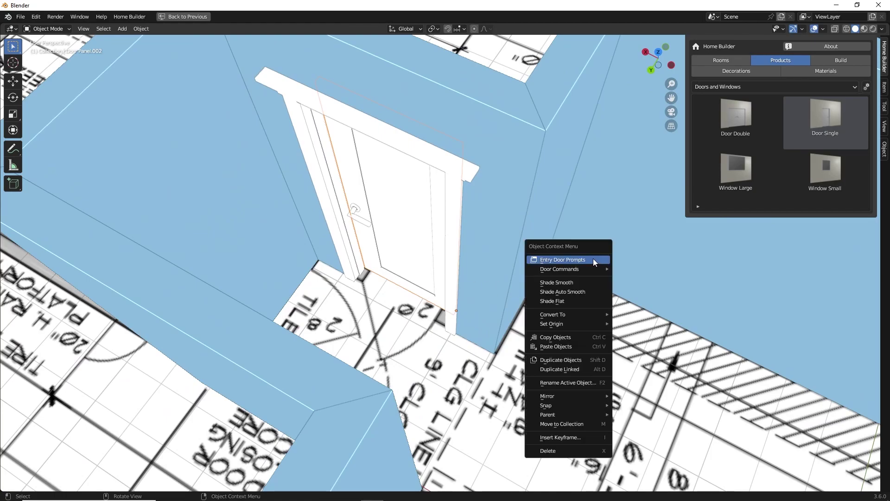
pyautogui.click(593, 258)
pyautogui.moveTo(594, 246); pyautogui.dragTo(624, 242)
pyautogui.click(647, 210)
pyautogui.write('30.2')
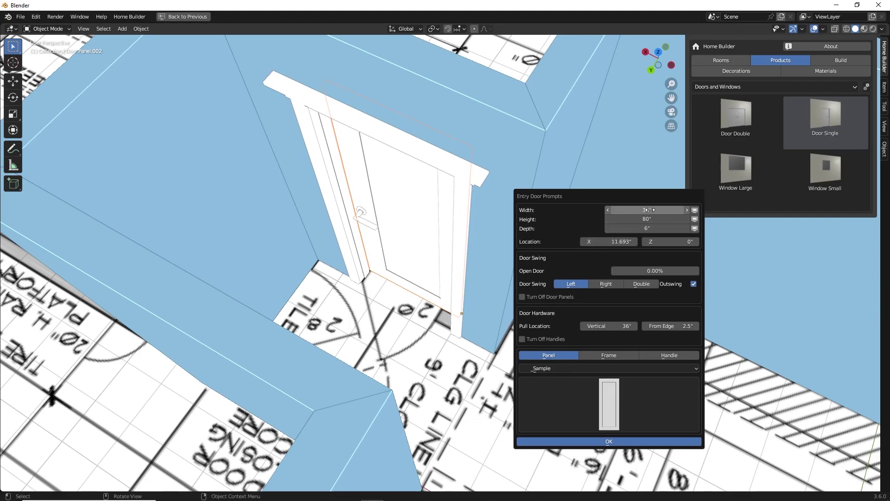
pyautogui.press('Return')
pyautogui.moveTo(647, 210); pyautogui.dragTo(650, 210)
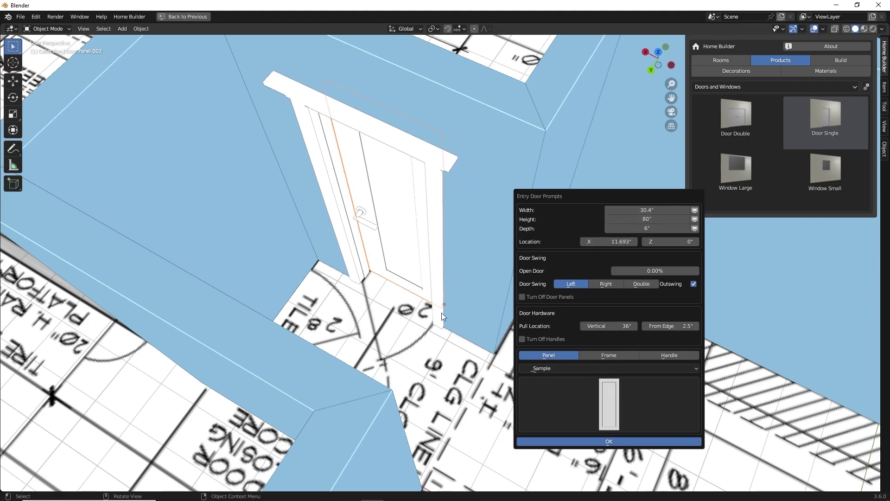
pyautogui.click(694, 284)
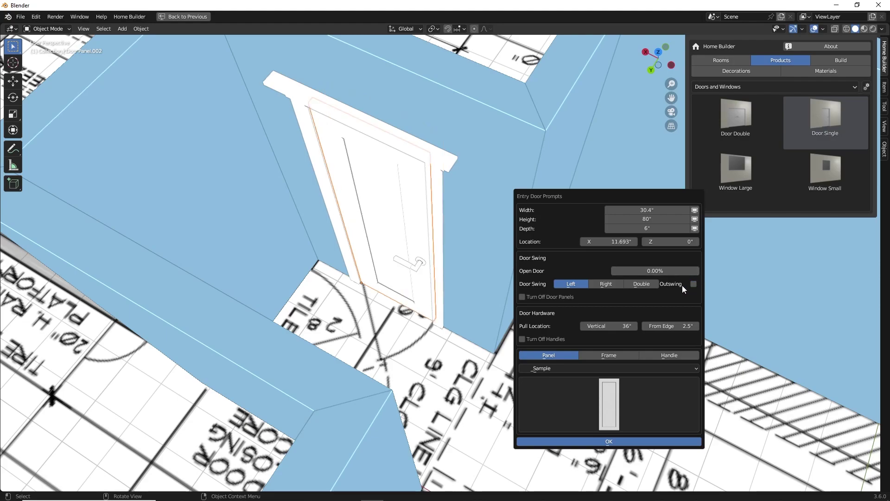
pyautogui.moveTo(625, 272)
pyautogui.mouseDown()
pyautogui.moveTo(665, 271)
pyautogui.moveTo(611, 269)
pyautogui.mouseUp()
# Place another Door Single in the end wall of the small hall at the plan's 2'8" door symbol
pyautogui.moveTo(498, 234); pyautogui.dragTo(440, 252, button='middle')
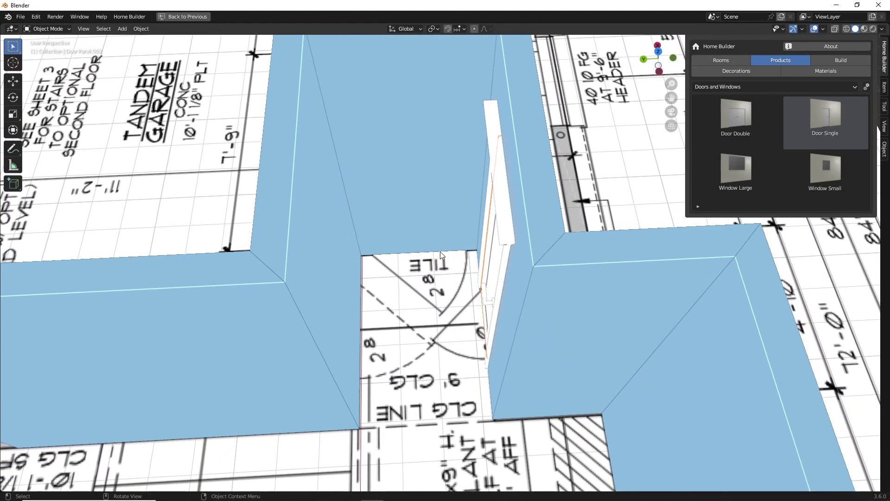
pyautogui.click(785, 133)
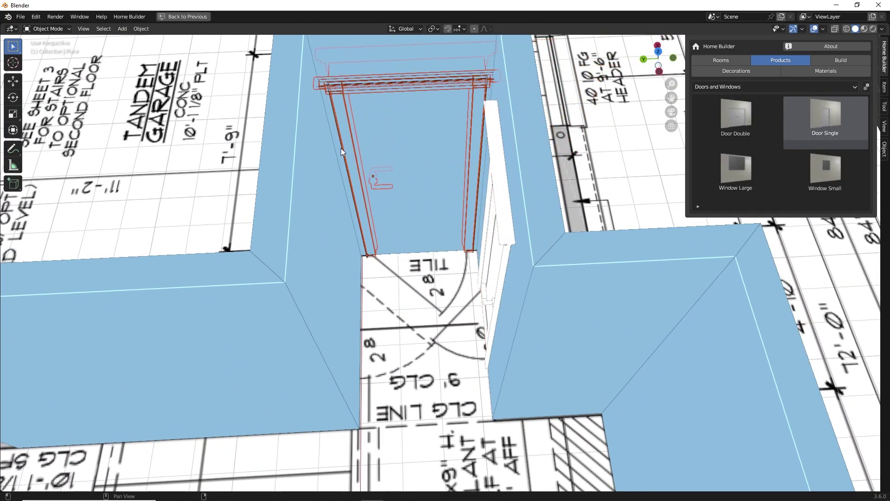
pyautogui.click(345, 149)
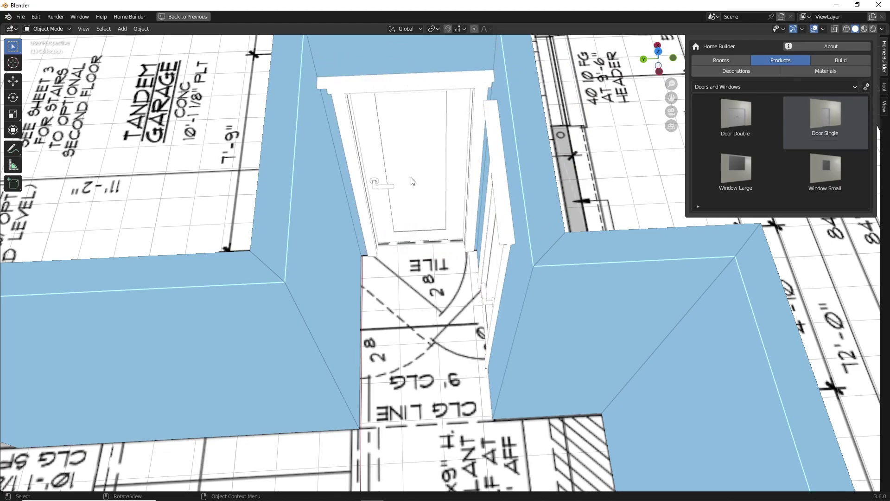
# In the end-wall door's Entry Door Prompts, turn off Outswing and check its swing with Open Door
pyautogui.click(452, 172)
pyautogui.rightClick(566, 155)
pyautogui.click(571, 154)
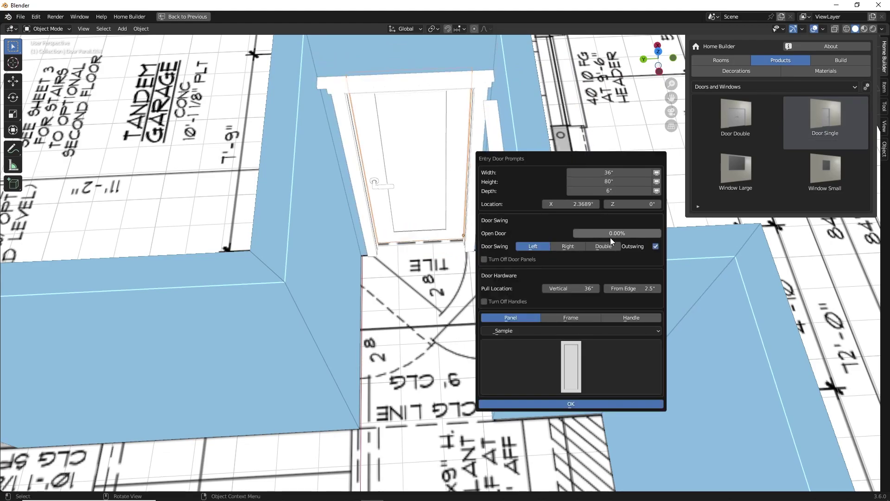
pyautogui.click(656, 247)
pyautogui.moveTo(572, 160); pyautogui.dragTo(649, 139)
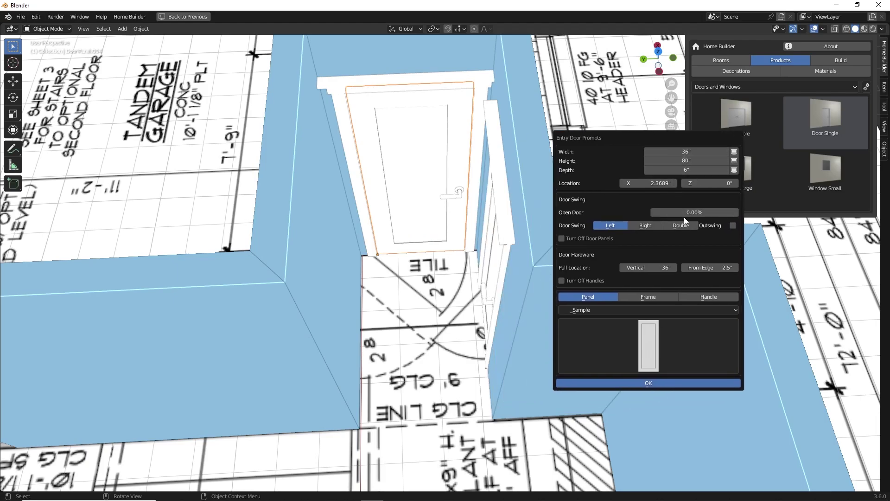
pyautogui.moveTo(683, 212); pyautogui.dragTo(649, 210)
pyautogui.press('Return')
# Set the length of the short wall between the small hall and the range wall to 32.6" in its Wall Prompts
pyautogui.scroll(-3, 564, 219)
pyautogui.moveTo(565, 221); pyautogui.dragTo(472, 190, button='middle')
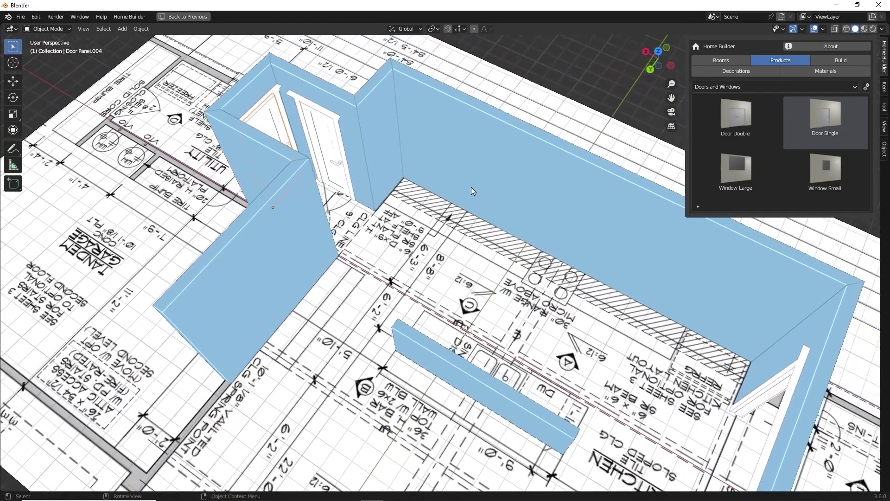
pyautogui.click(385, 132)
pyautogui.rightClick(454, 128)
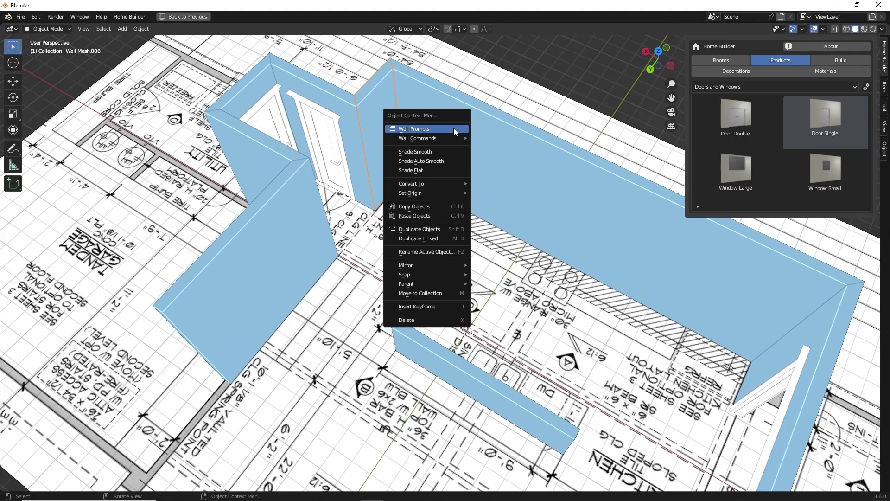
pyautogui.click(454, 127)
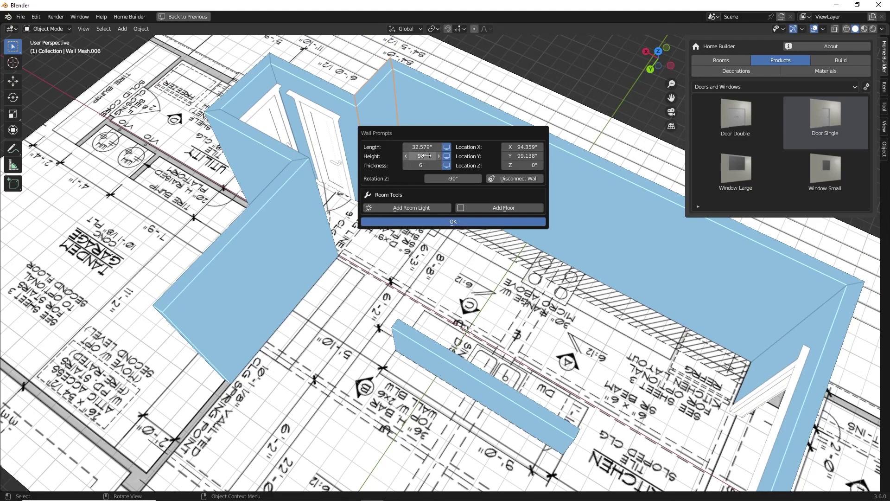
pyautogui.click(422, 146)
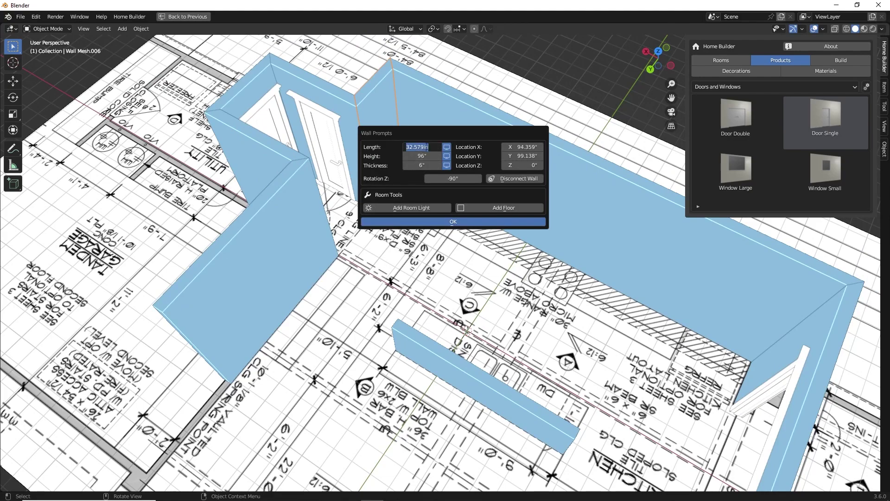
pyautogui.write('32.6')
pyautogui.press('Return')
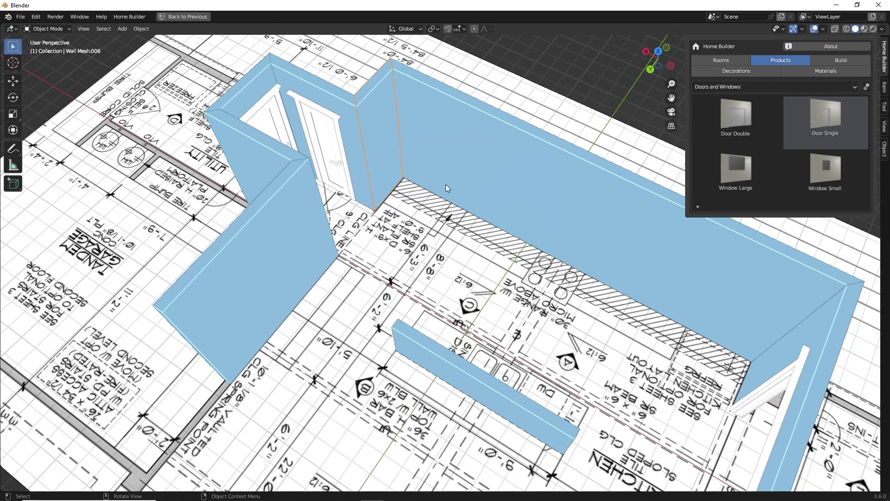
# Place a Range from the Appliances products against the long exterior wall, over the plan's range symbol
pyautogui.moveTo(446, 184); pyautogui.dragTo(519, 211, button='middle')
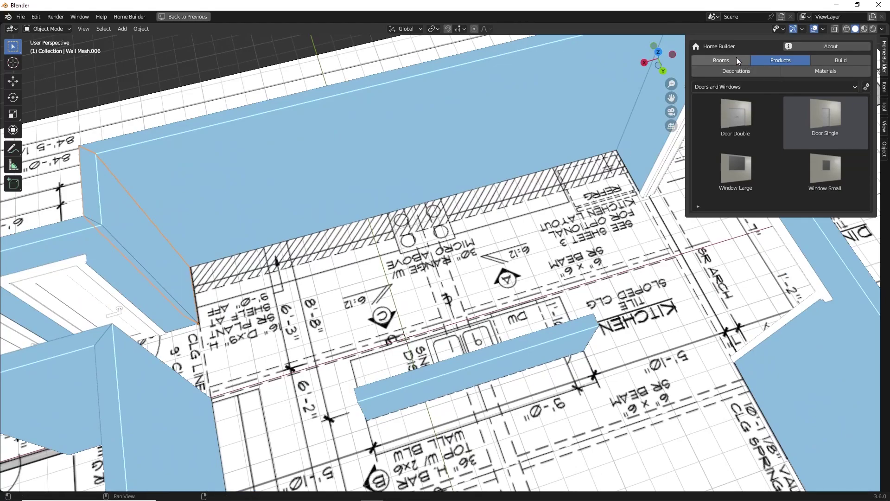
pyautogui.click(769, 87)
pyautogui.click(757, 106)
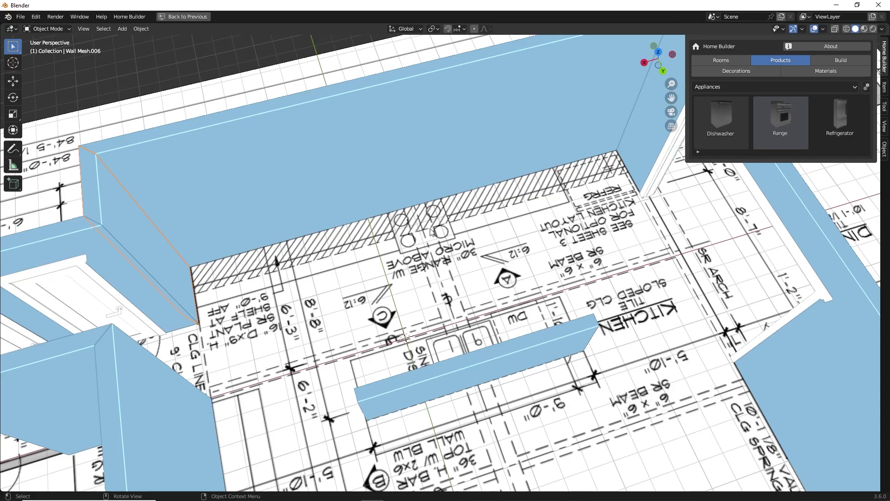
pyautogui.moveTo(756, 121); pyautogui.dragTo(614, 143)
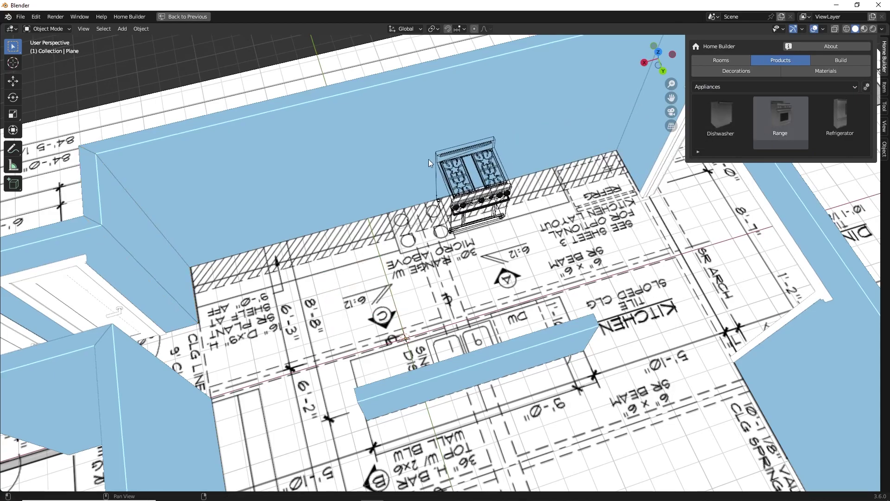
pyautogui.moveTo(428, 159); pyautogui.dragTo(386, 166)
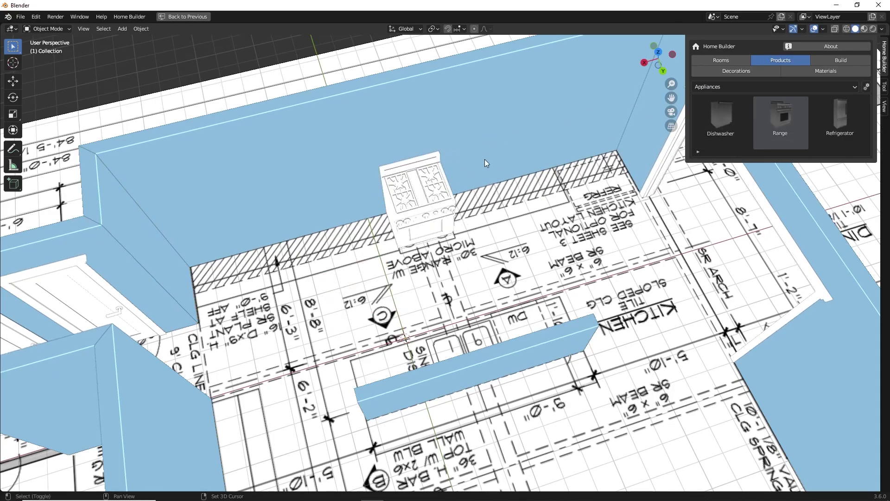
# Place a Refrigerator on the range wall at the plan's REFRG spot beside the dining wall, and review the kitchen
pyautogui.keyDown('shift'); pyautogui.moveTo(485, 160); pyautogui.dragTo(480, 196, button='middle'); pyautogui.keyUp('shift')
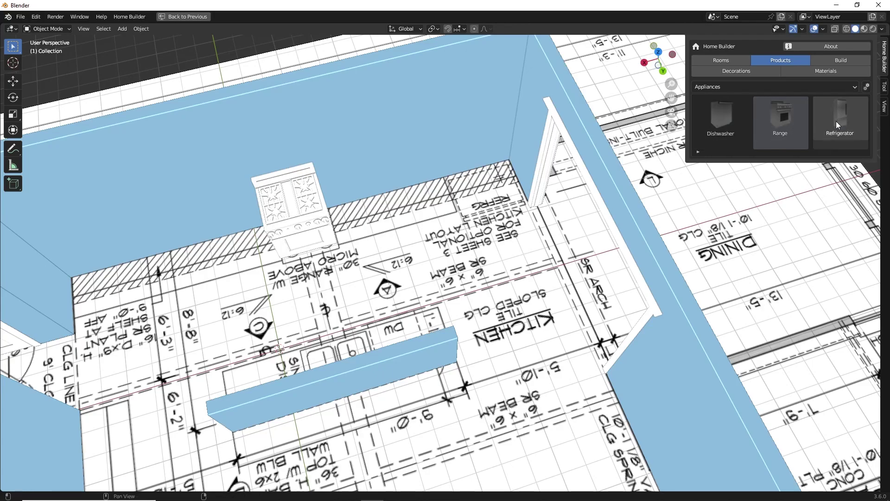
pyautogui.moveTo(836, 121); pyautogui.dragTo(449, 105)
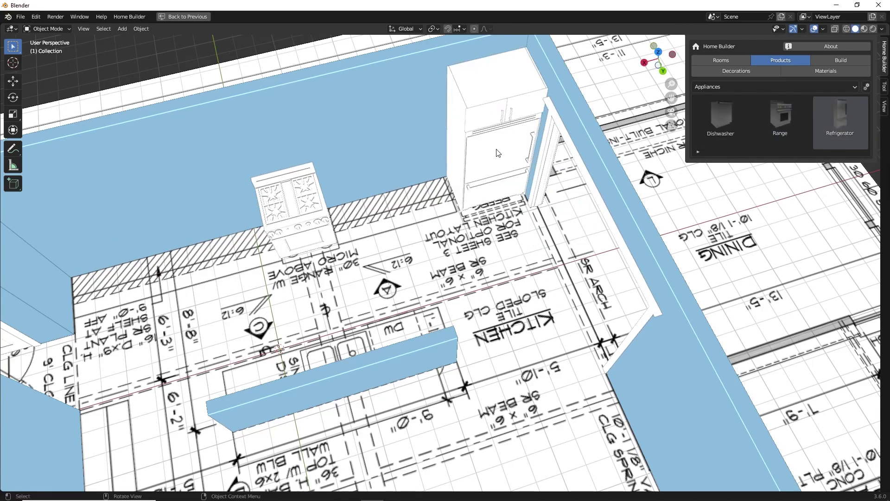
pyautogui.moveTo(497, 152); pyautogui.dragTo(487, 149, button='middle')
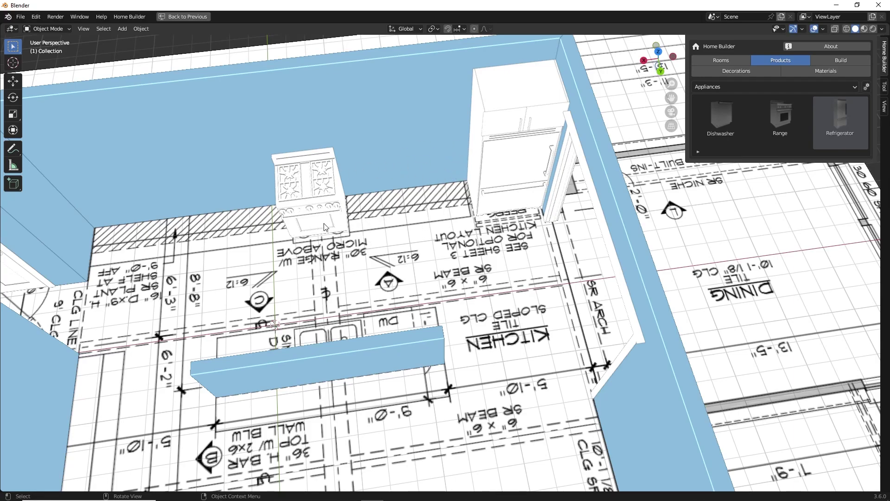
pyautogui.scroll(-10, 378, 241)
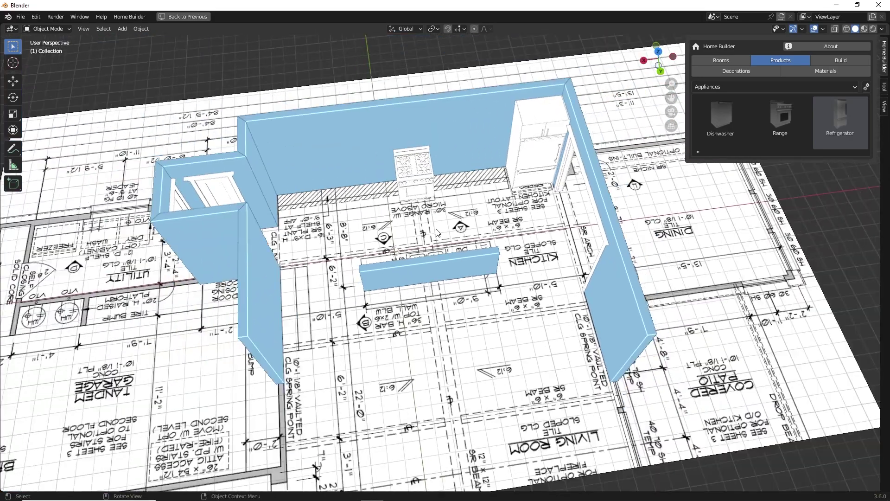